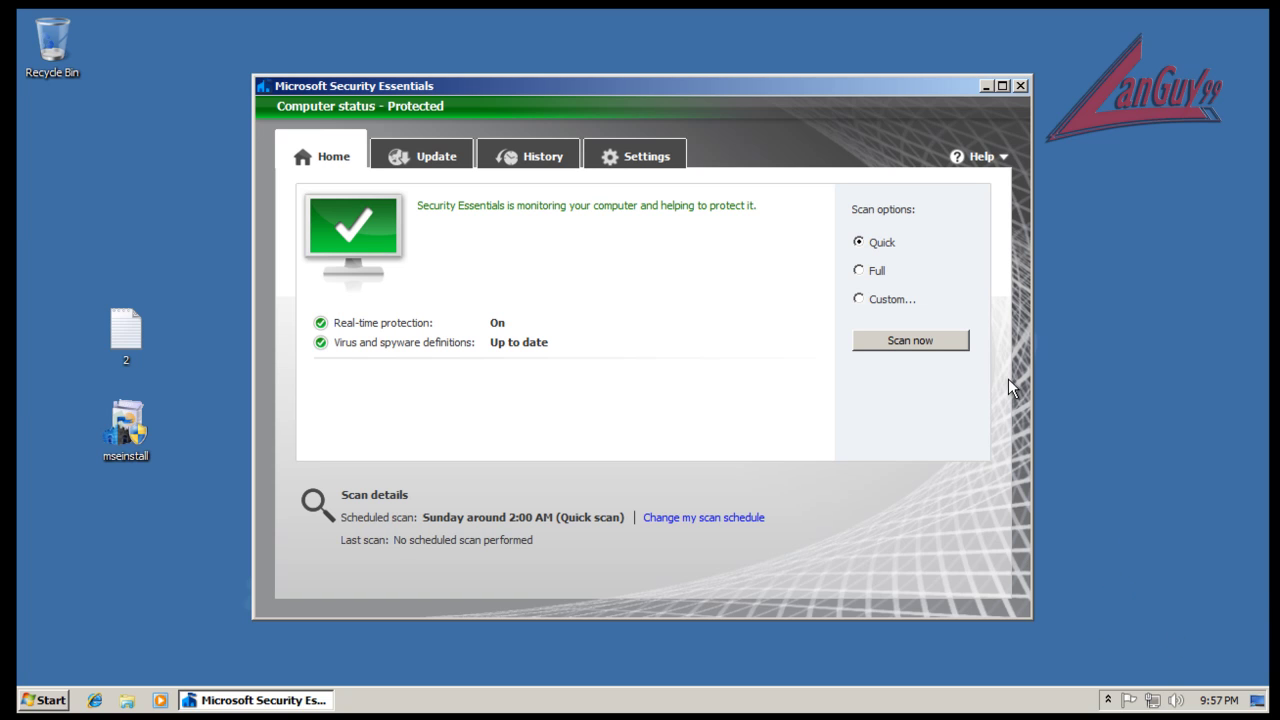
- Check the Security Essentials version and engine information, then dismiss it
left_click_drag(830, 86, 844, 116)
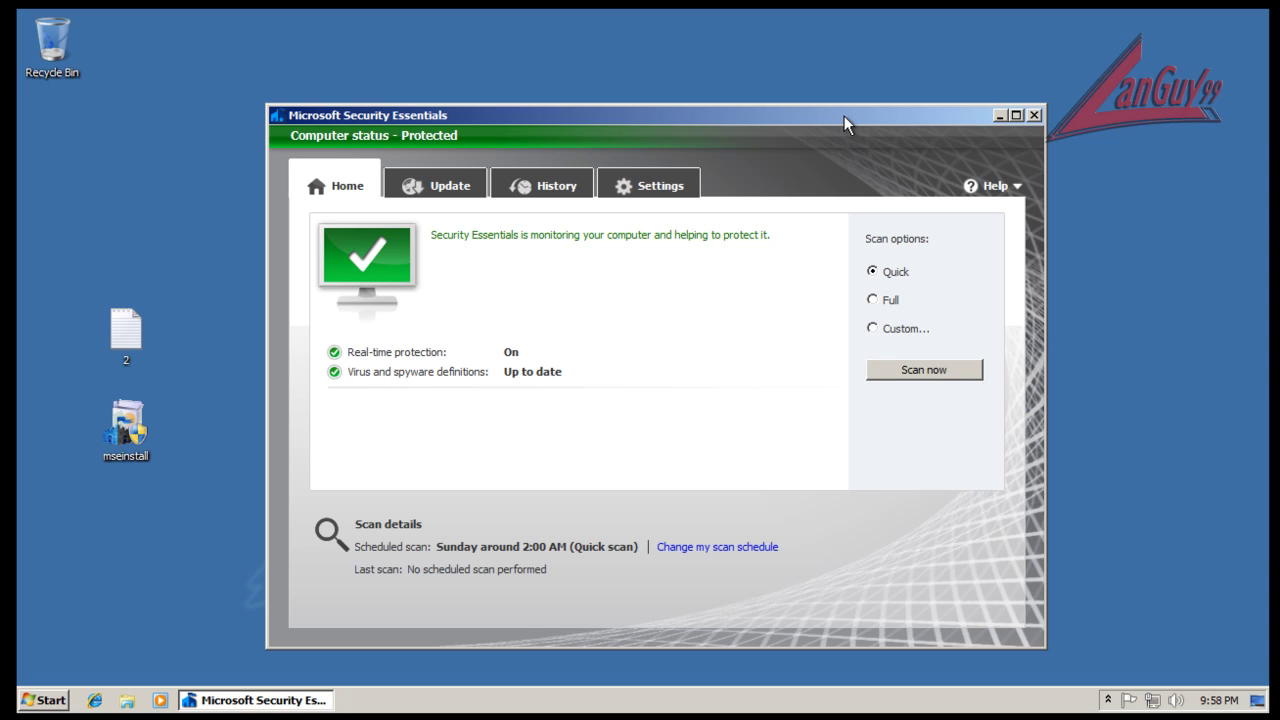
left_click_drag(843, 116, 843, 97)
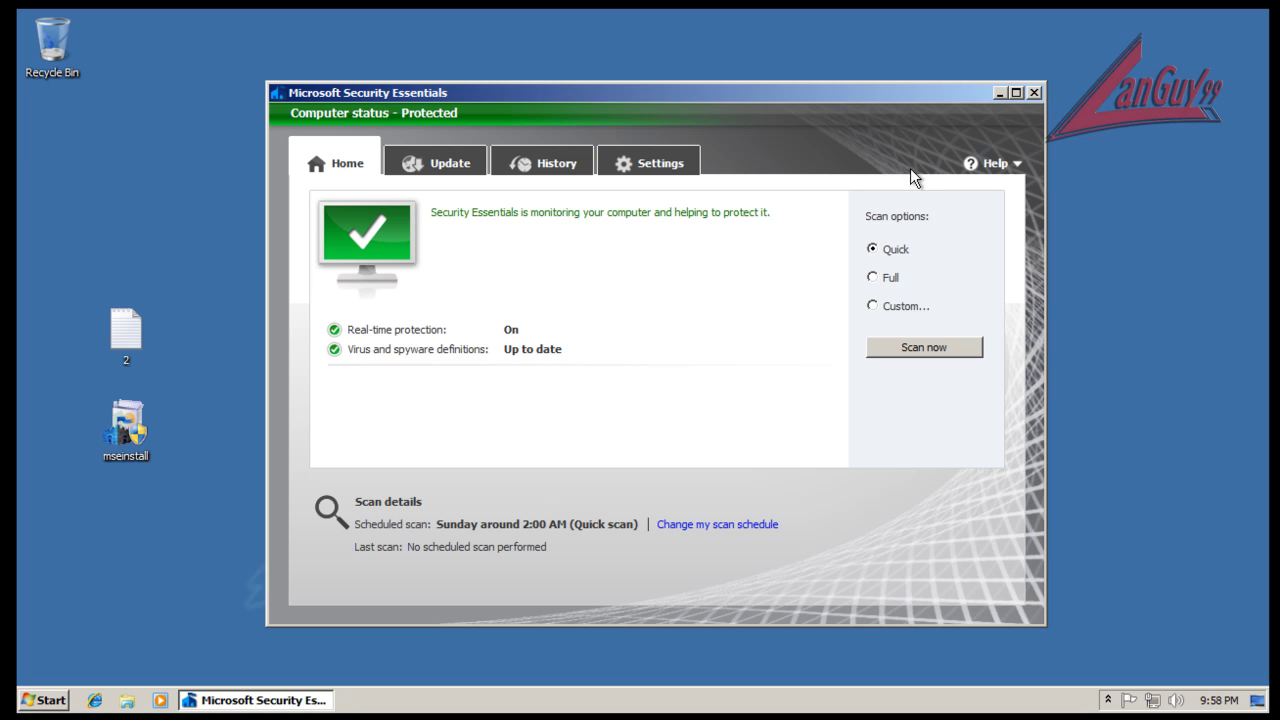
left_click(1013, 162)
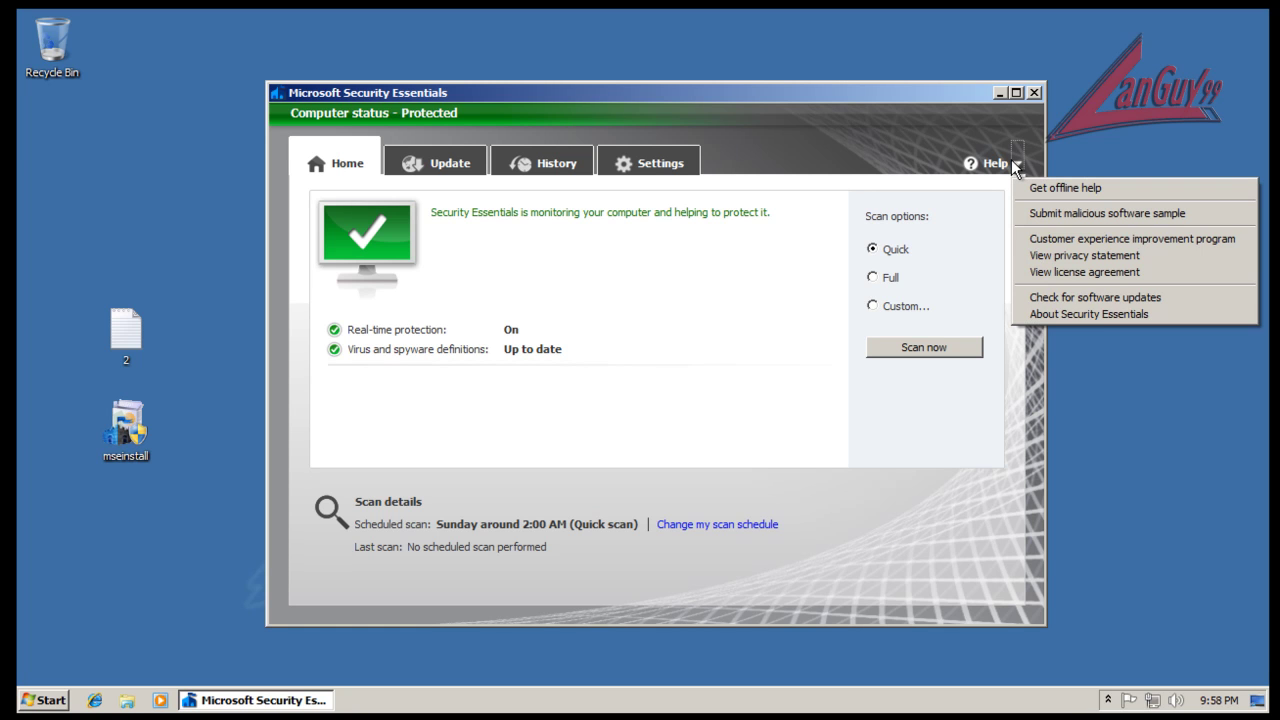
left_click(1087, 314)
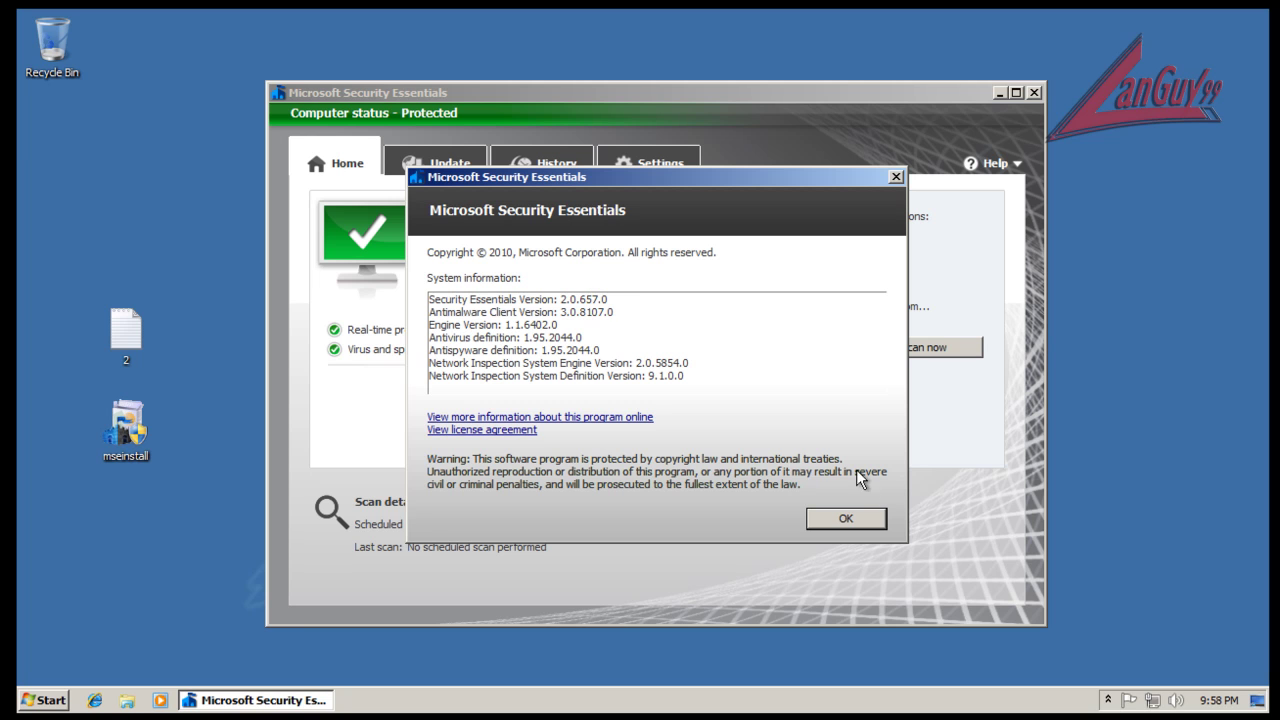
left_click(846, 518)
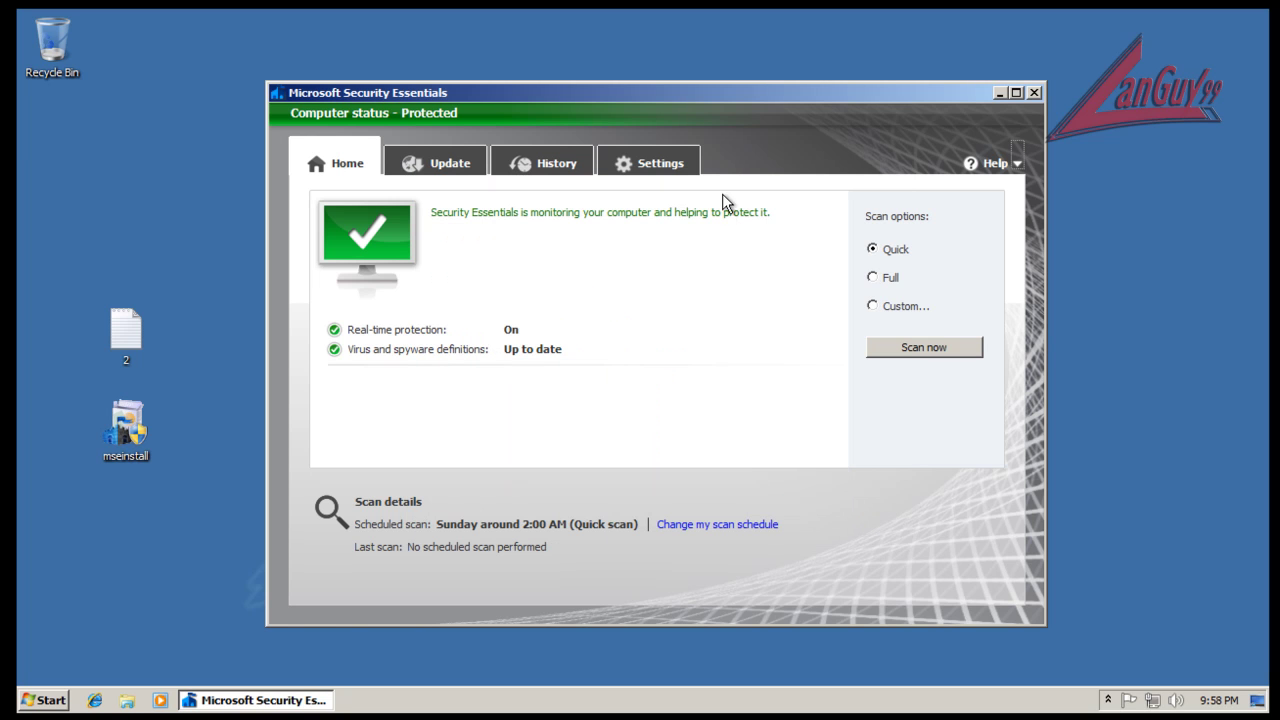
left_click_drag(679, 95, 679, 88)
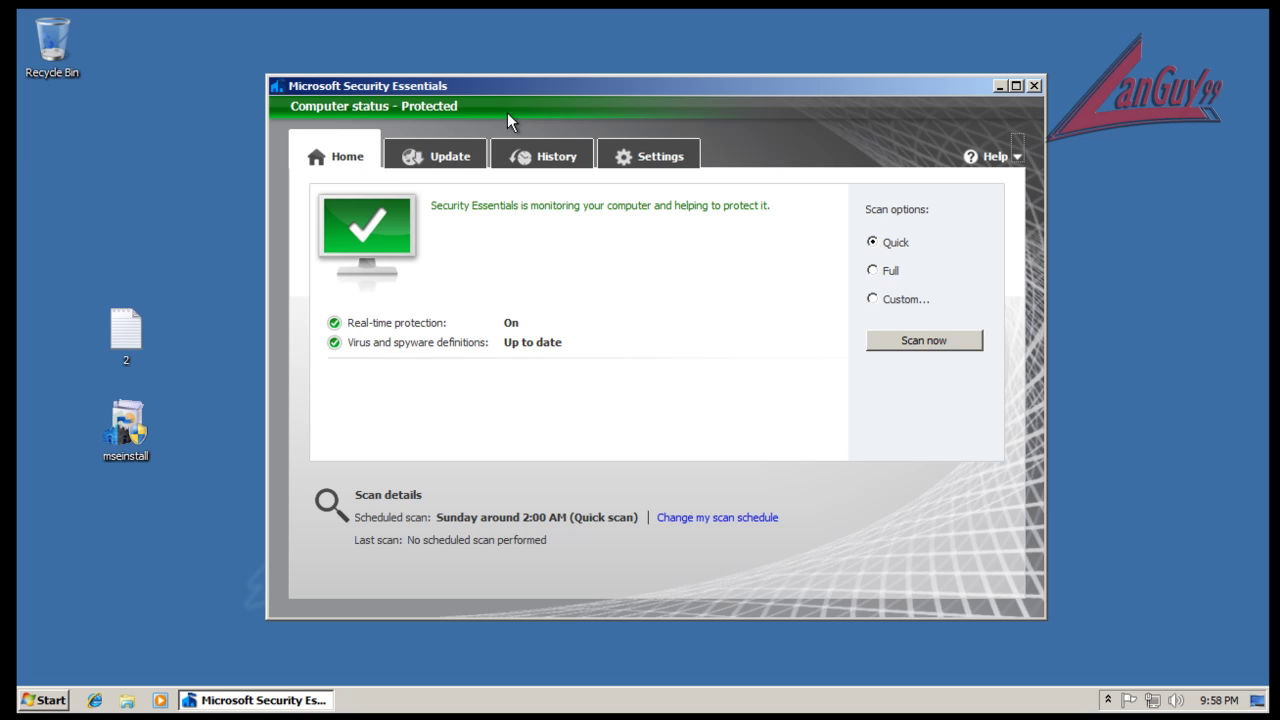
- Start an update of the virus and spyware definitions
left_click(440, 157)
left_click(926, 310)
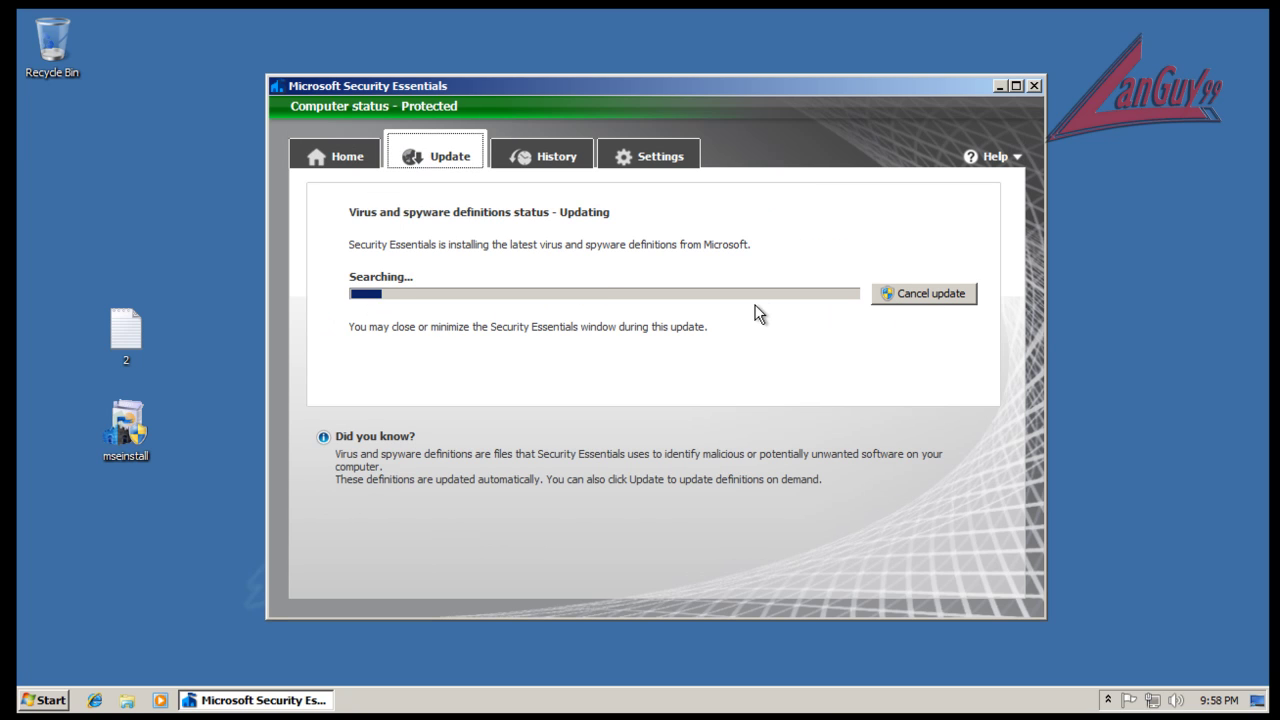
- Review the Security Essentials settings for scheduled scans, default actions, real-time protection, exclusions, advanced options and Microsoft SpyNet
left_click(660, 158)
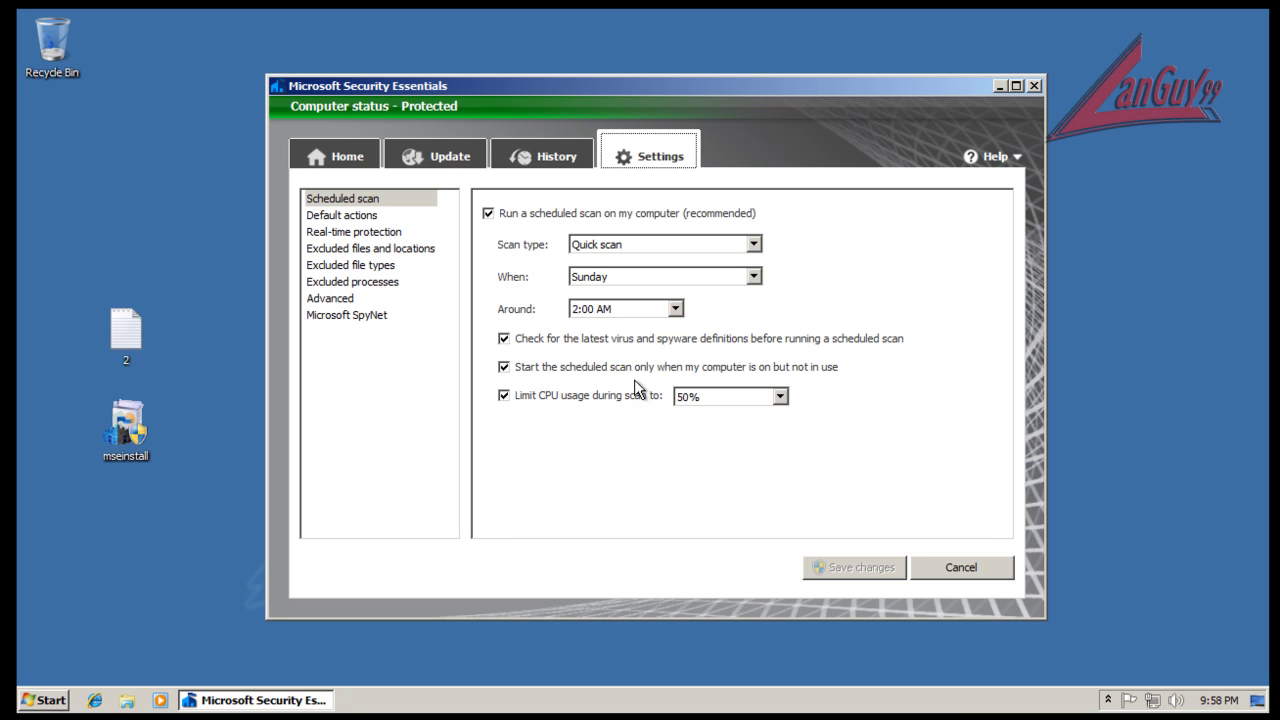
left_click(352, 215)
left_click(352, 199)
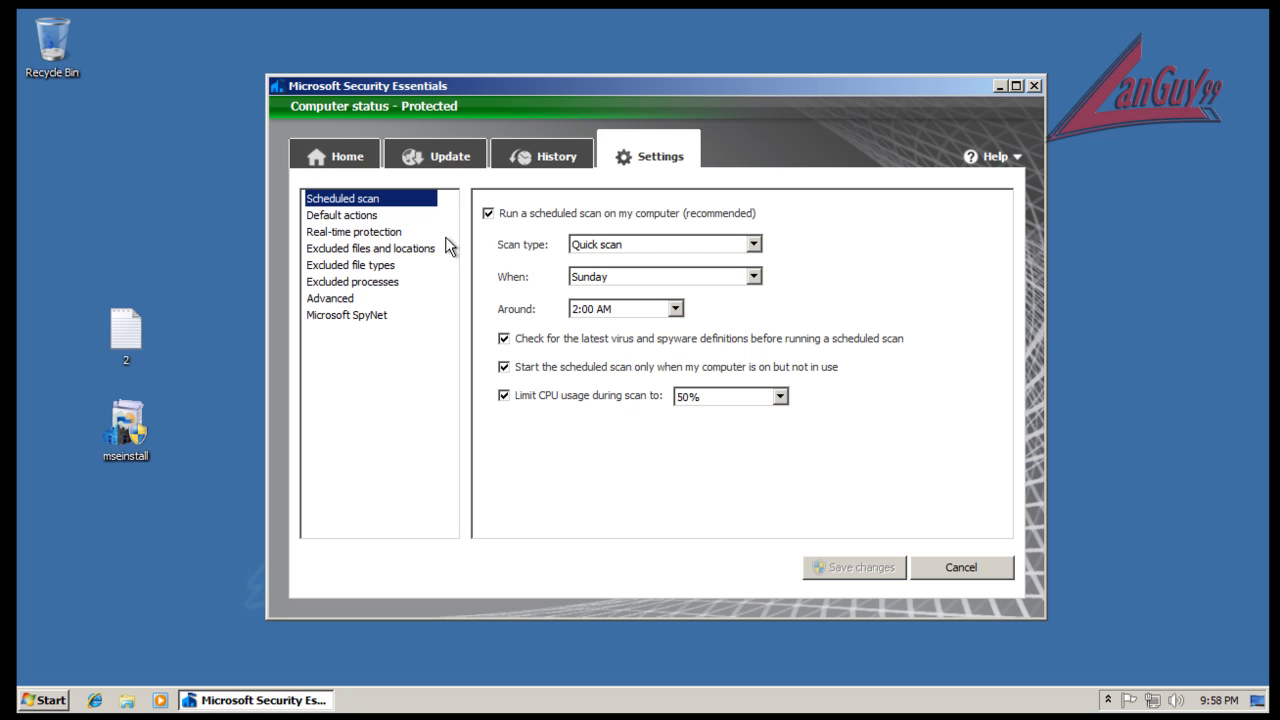
left_click(350, 216)
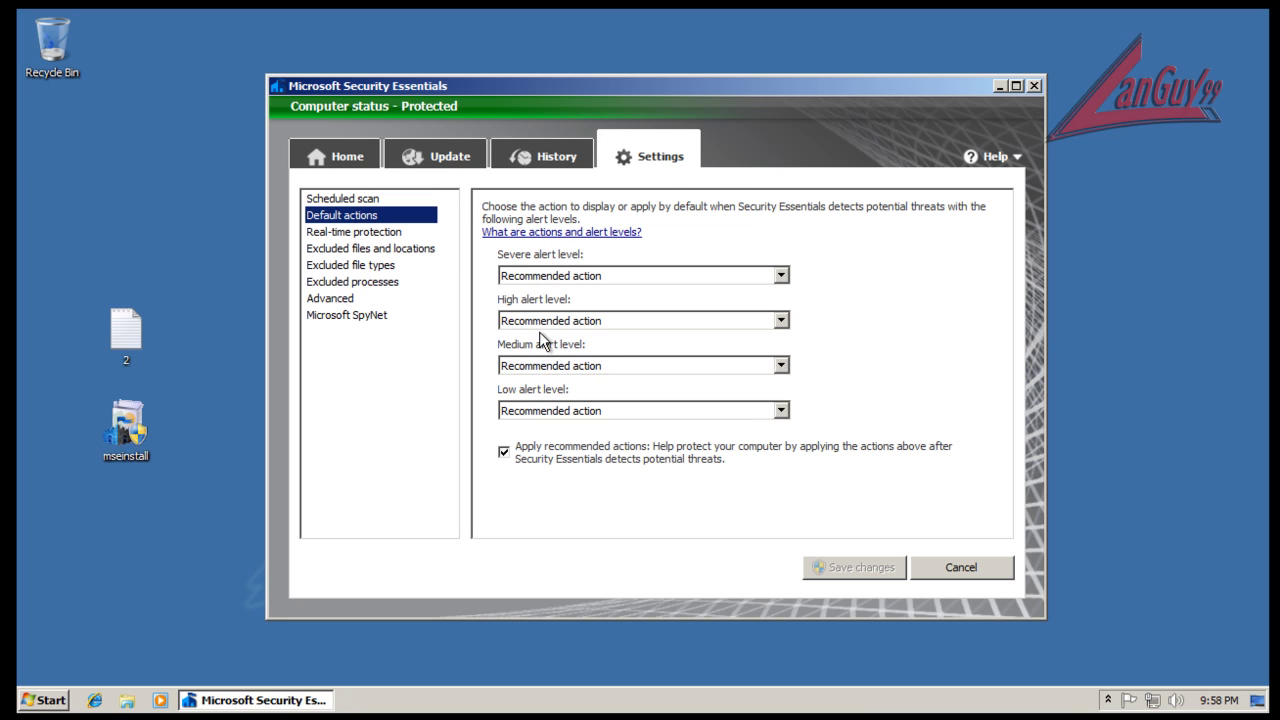
left_click(358, 236)
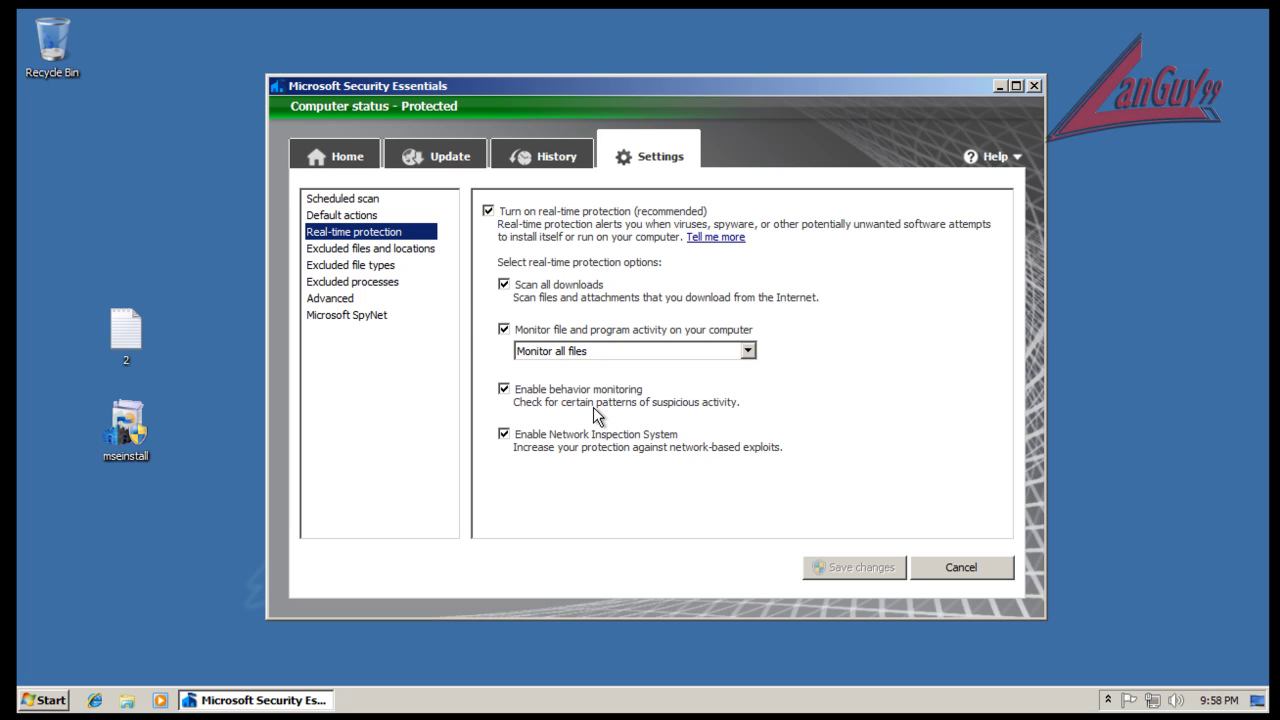
left_click(378, 250)
left_click(390, 266)
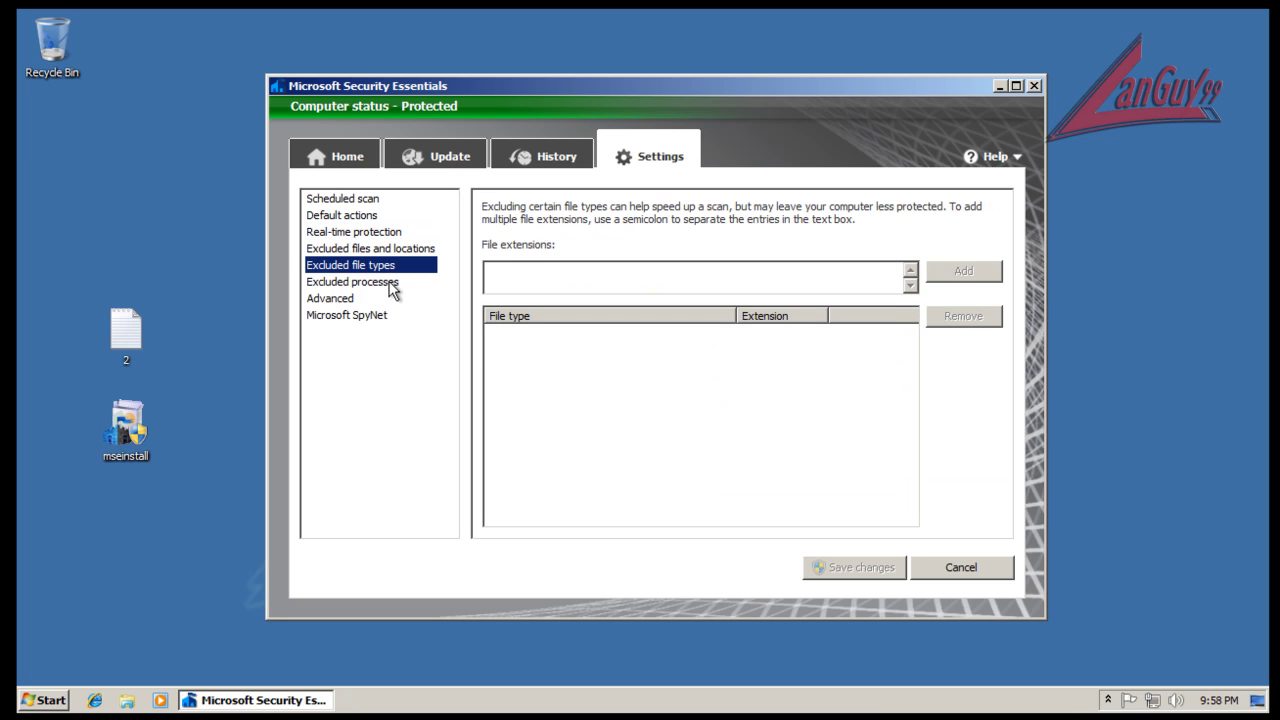
left_click(388, 283)
left_click(355, 298)
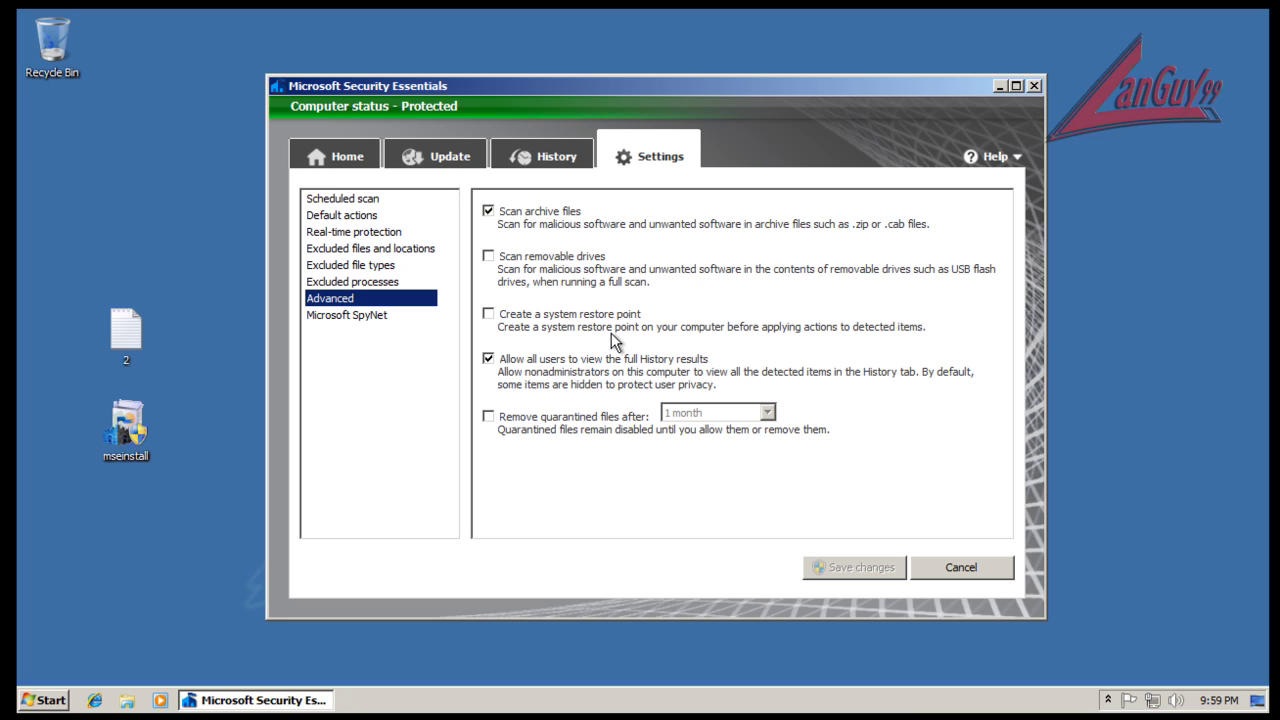
left_click(363, 315)
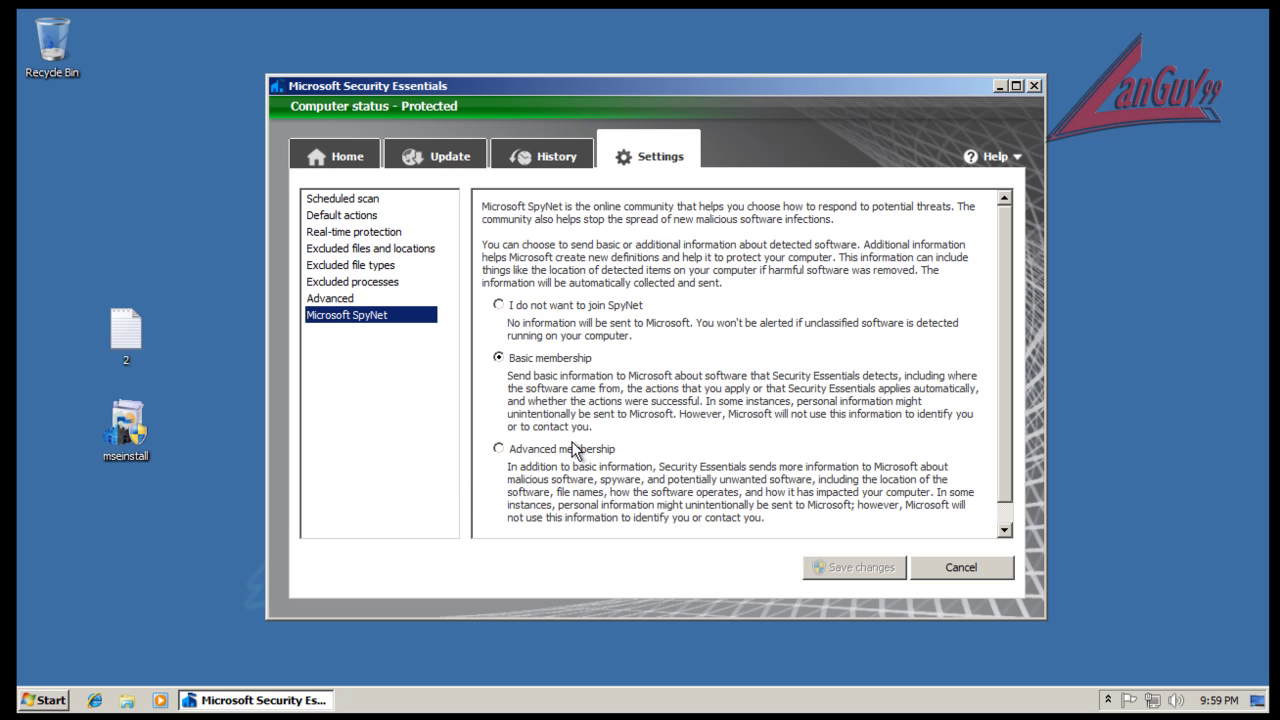
- Check the status of the virus and spyware definitions, then close Security Essentials
left_click(415, 153)
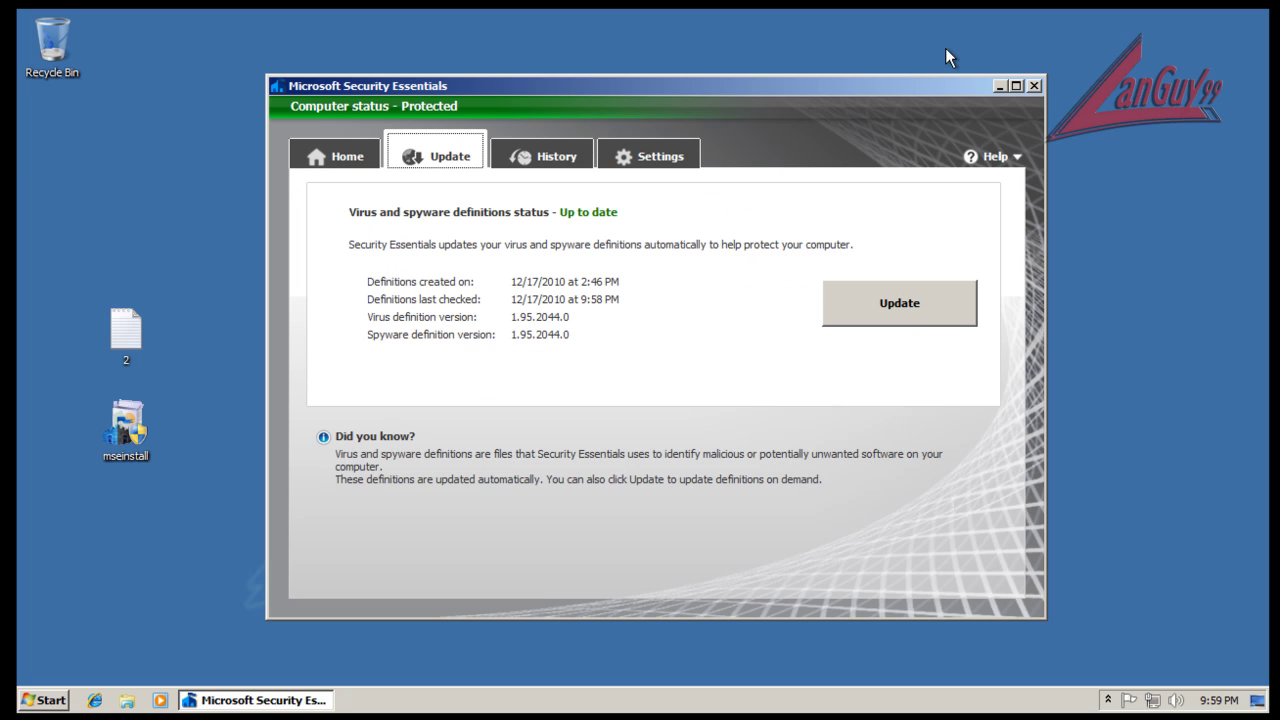
left_click(1035, 86)
- Switch to Windows Task Manager and list the running processes from all users
right_click(527, 706)
left_click(581, 651)
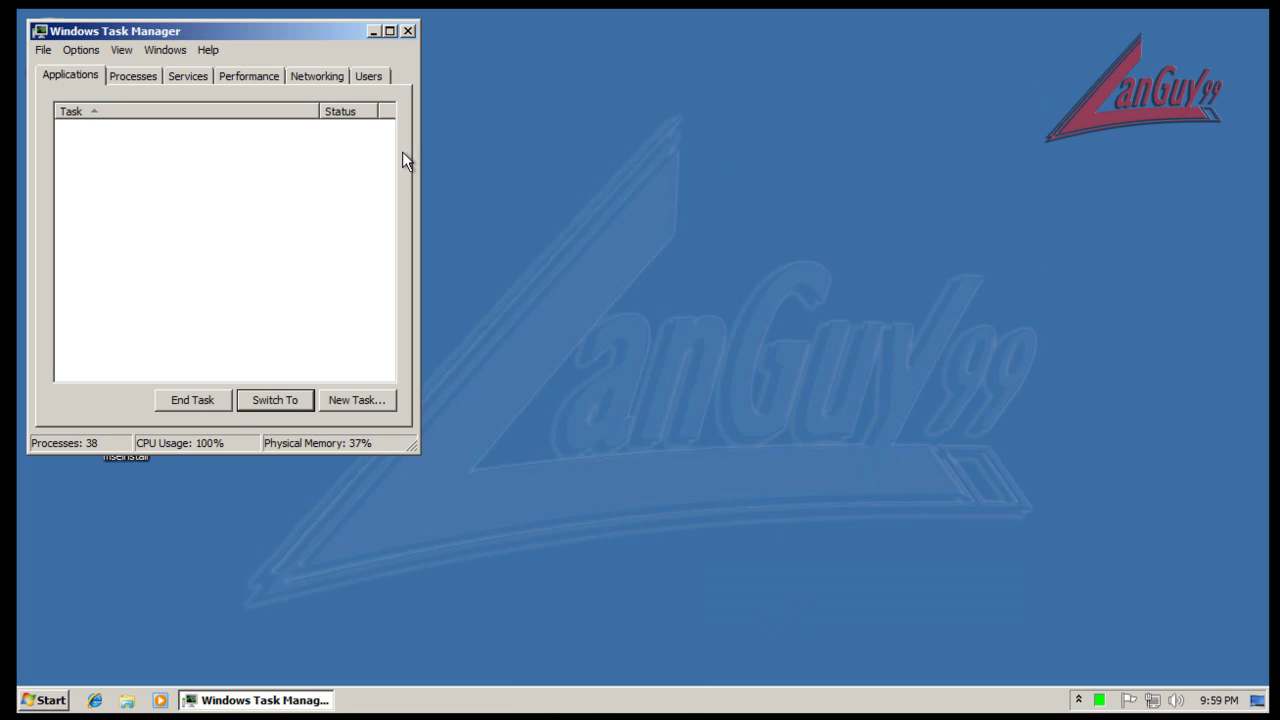
left_click(140, 72)
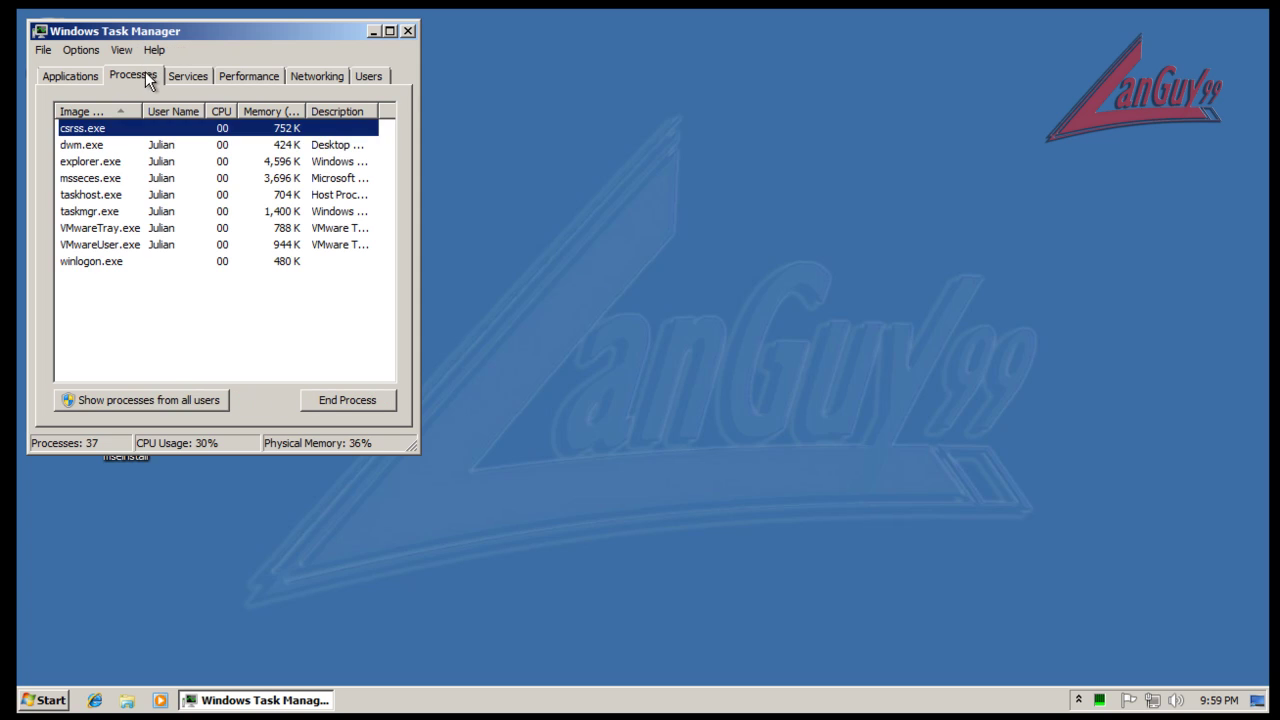
left_click(193, 402)
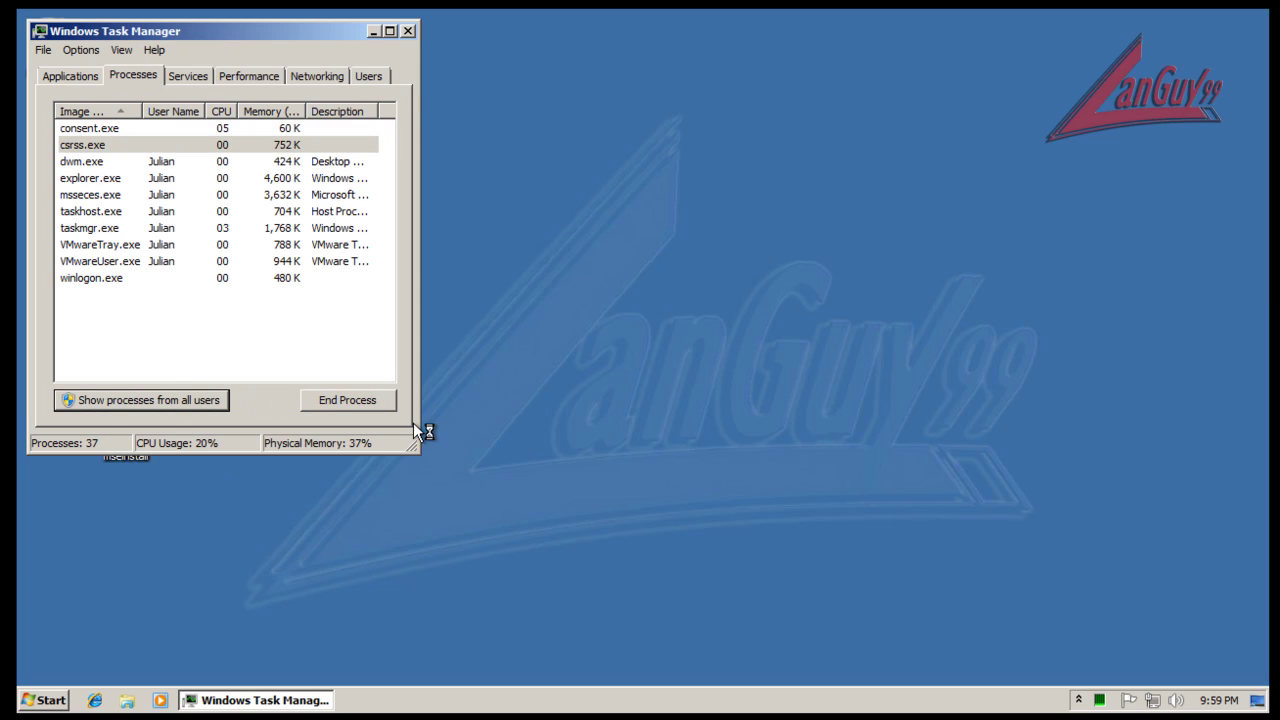
- Enlarge the Task Manager window, widen the Description column and sort the processes by description
left_click_drag(414, 449, 588, 553)
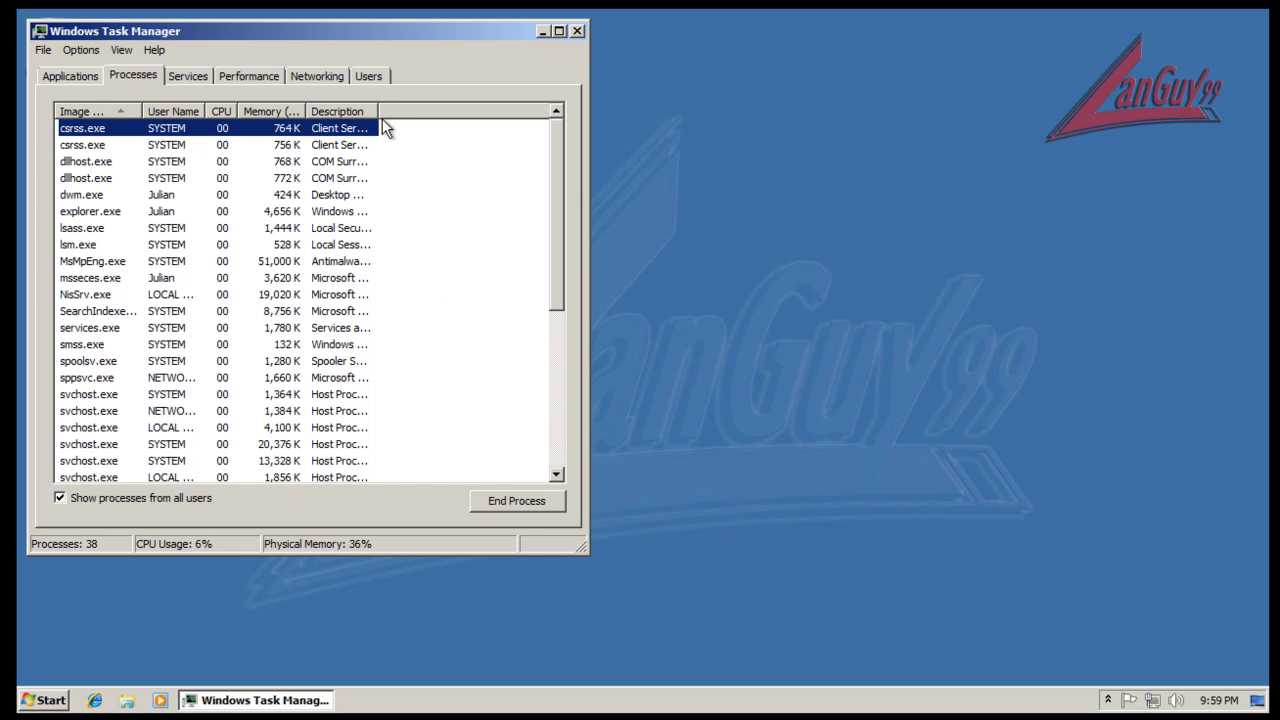
left_click_drag(378, 111, 483, 112)
left_click(419, 112)
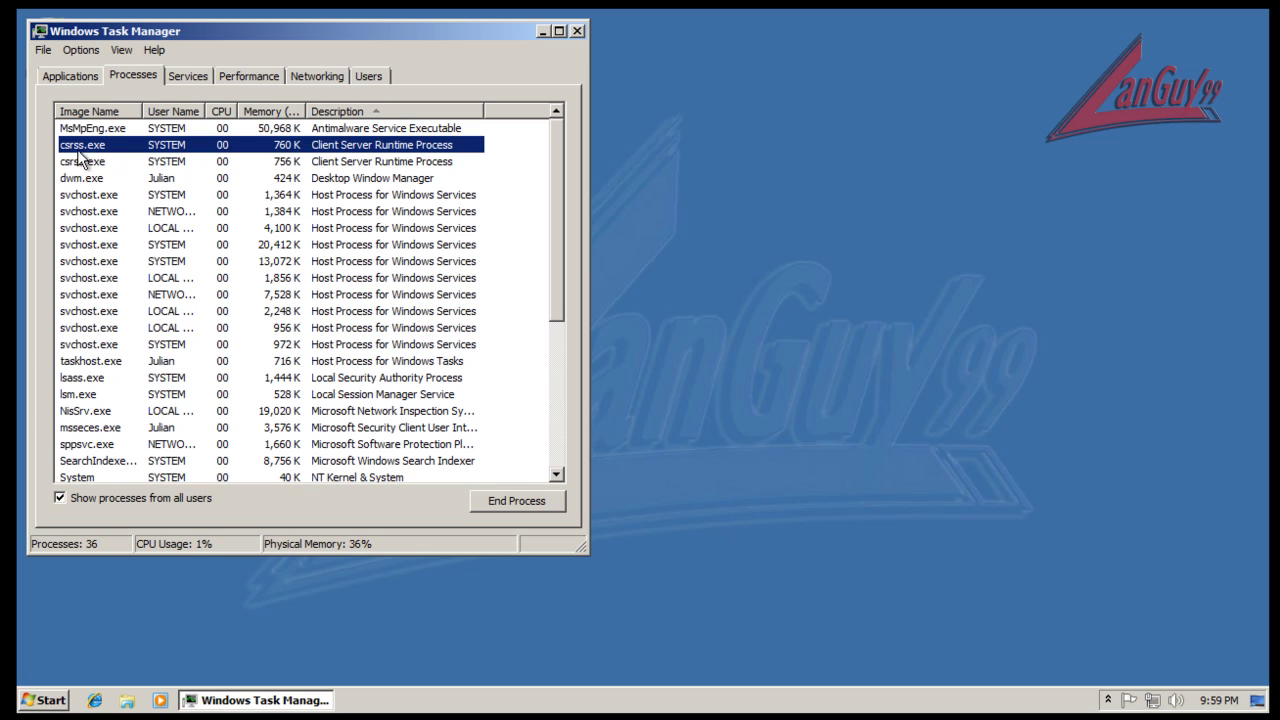
- Examine the memory use of MsMpEng.exe, msseces.exe and the other Security Essentials processes, then close Task Manager
left_click(331, 133)
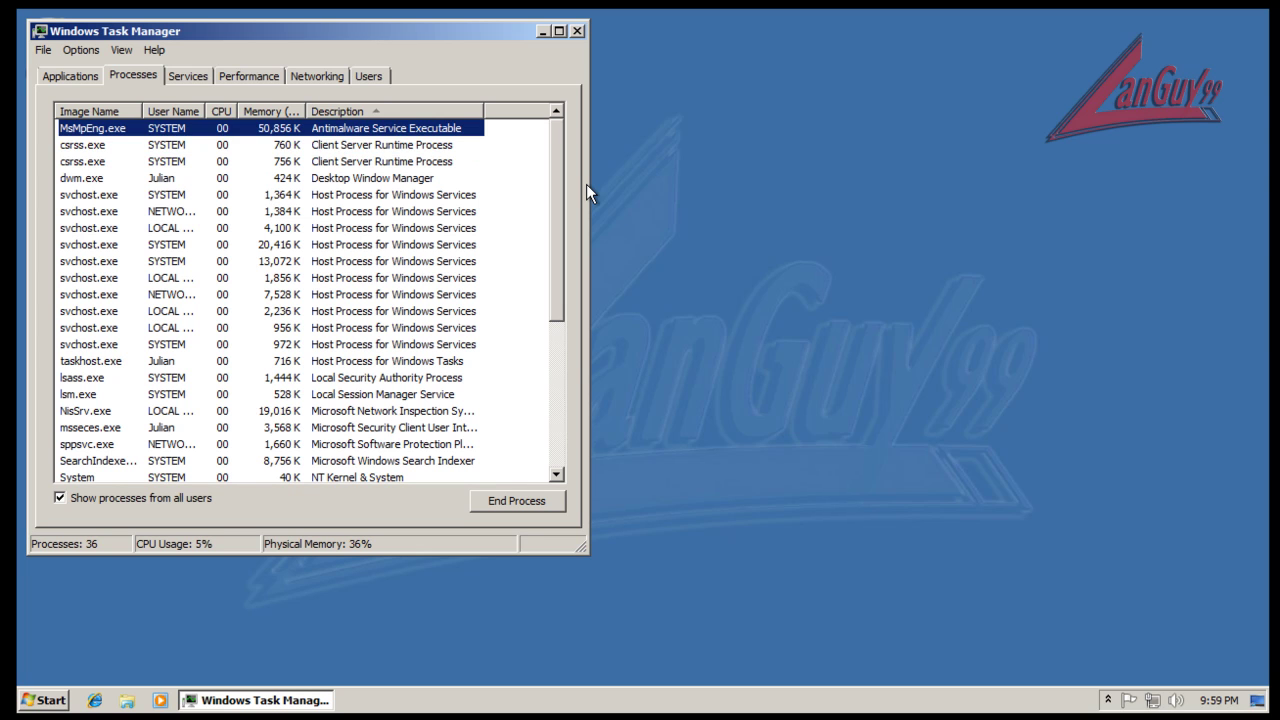
left_click_drag(556, 164, 558, 243)
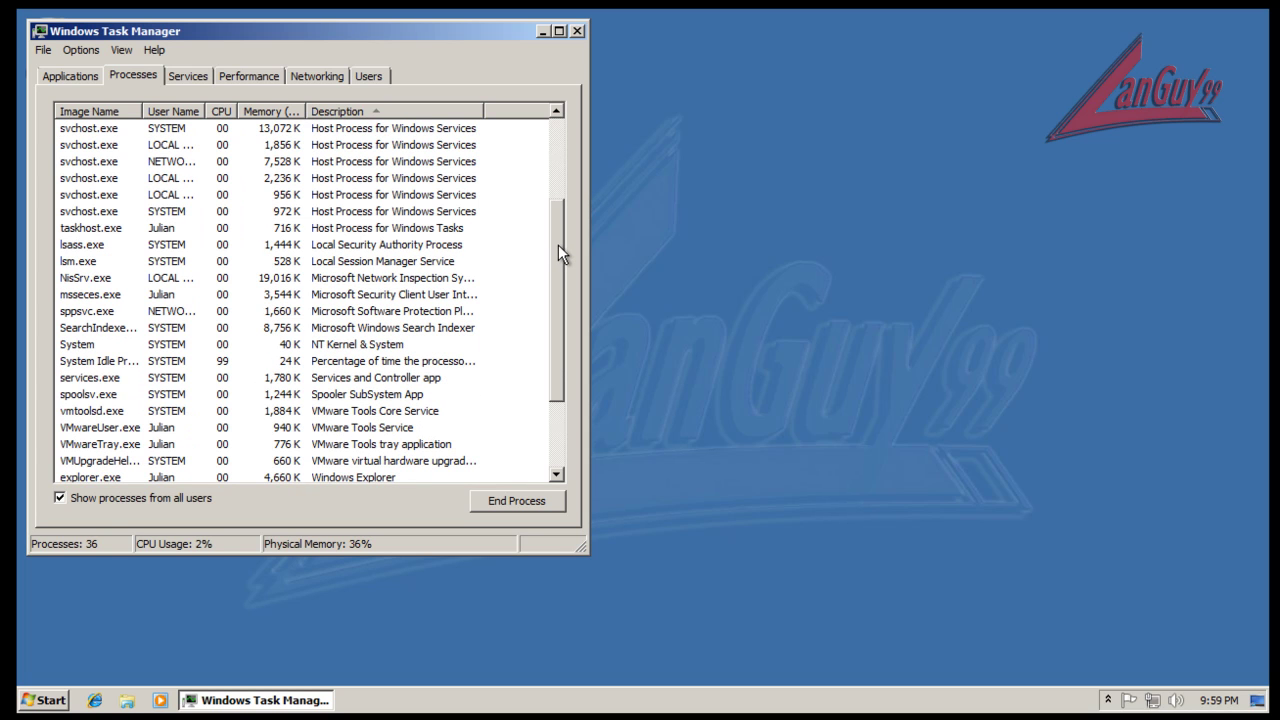
left_click(474, 294)
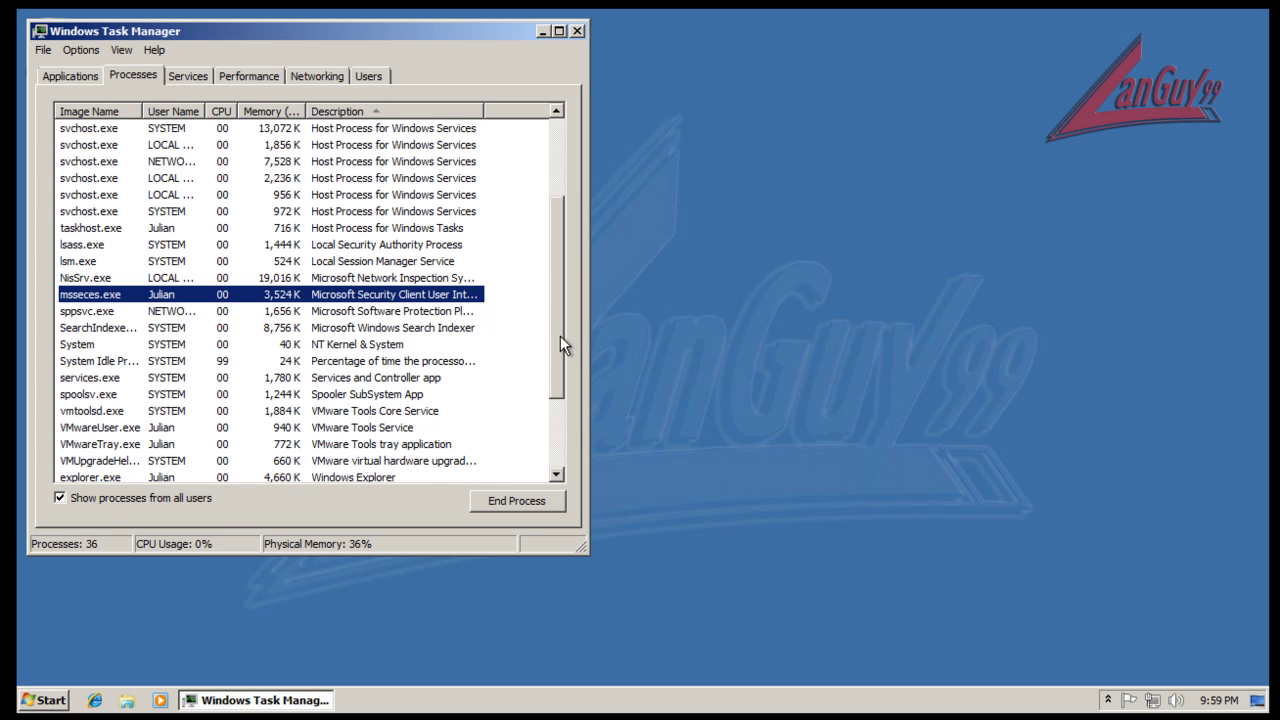
left_click_drag(557, 335, 560, 186)
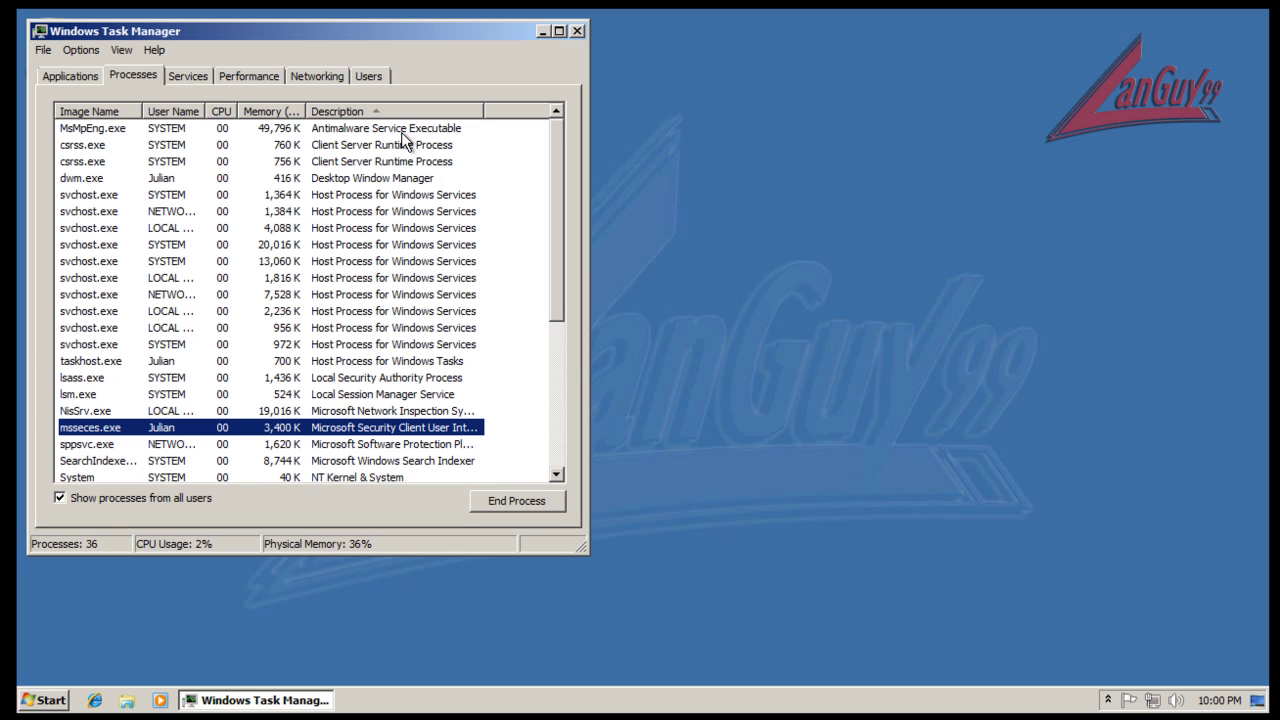
left_click(577, 33)
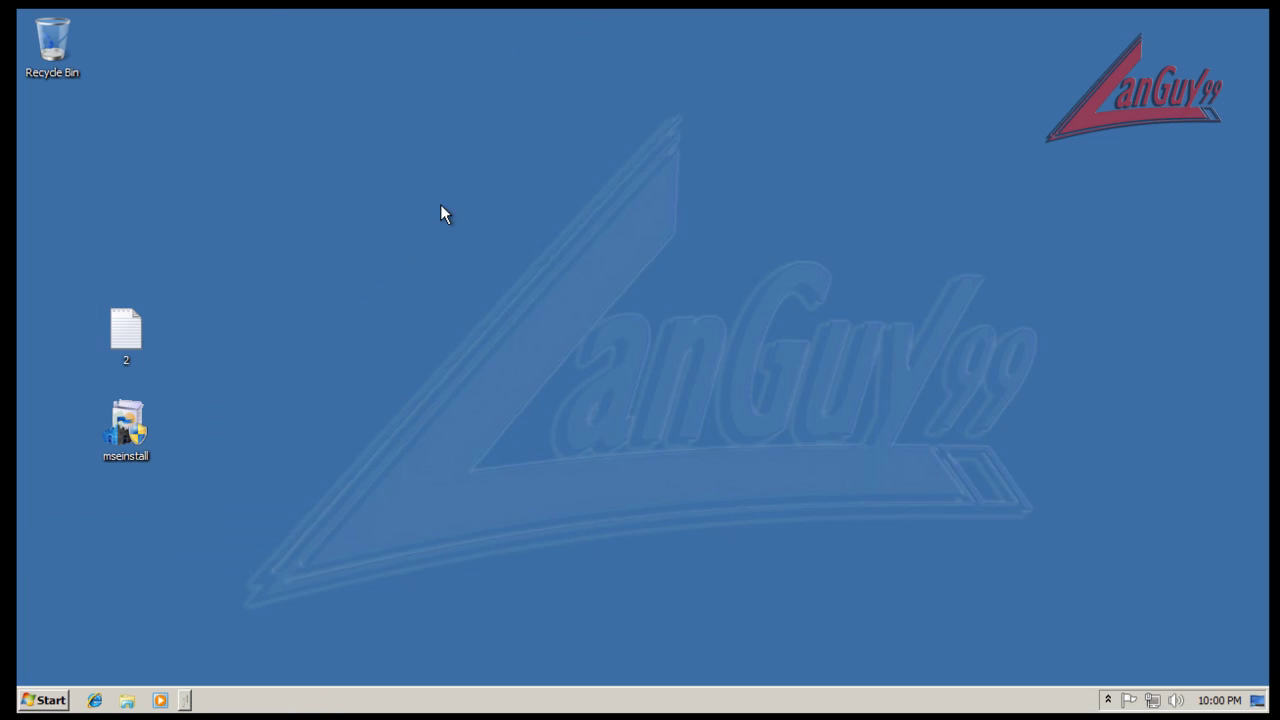
- Regroup the file 2 and mseinstall desktop icons below the Recycle Bin, then open Internet Explorer alongside file 2 in Notepad
left_click_drag(151, 428, 59, 226)
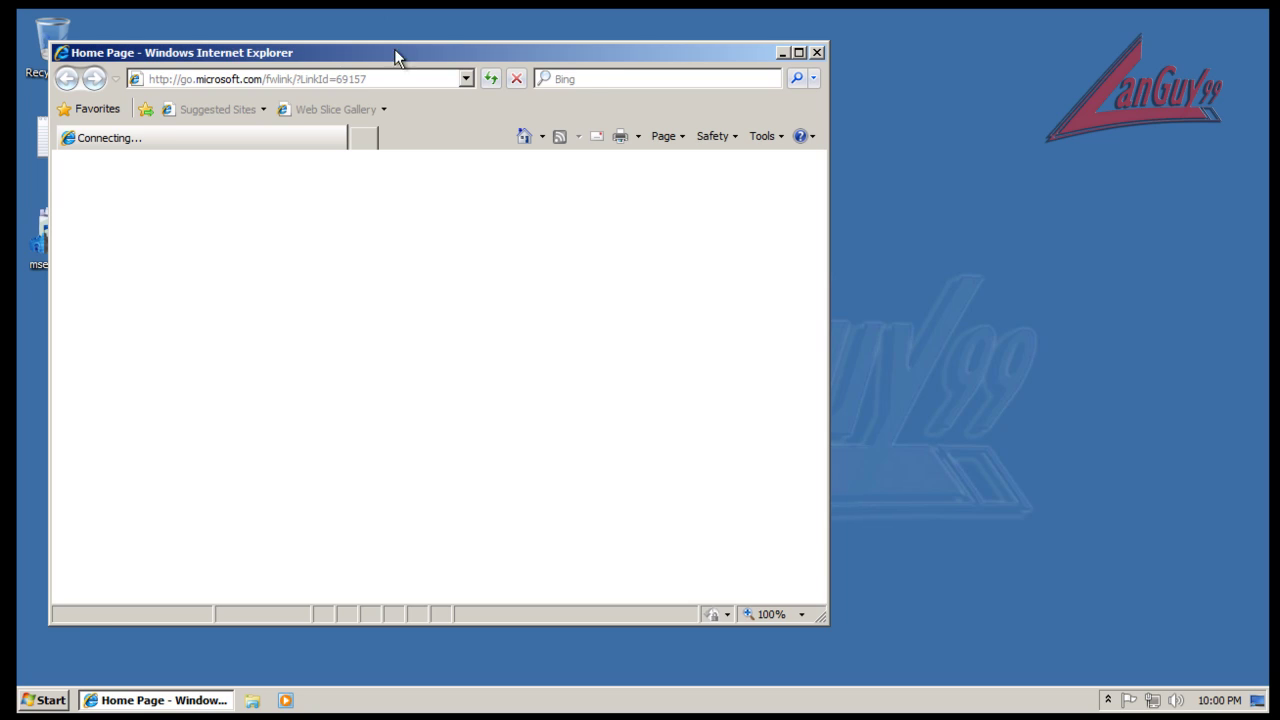
left_click_drag(394, 49, 816, 38)
double_click(52, 141)
left_click_drag(383, 42, 22, 335)
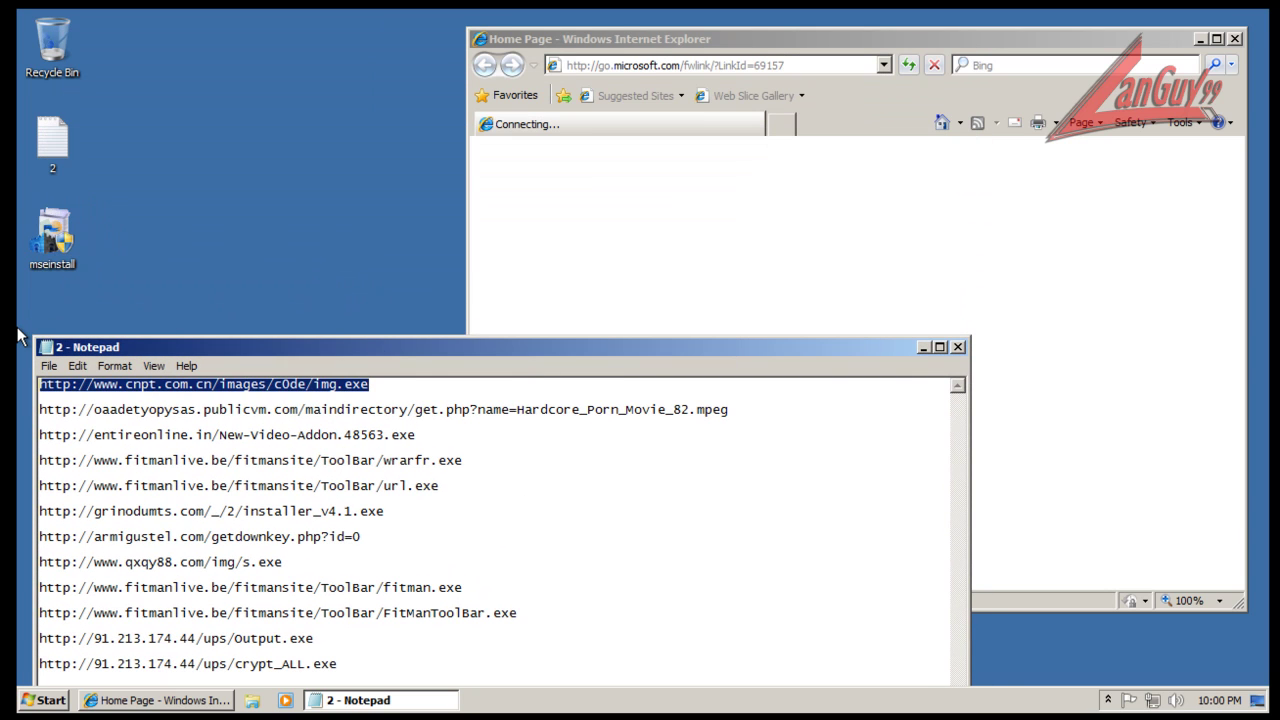
left_click(747, 62)
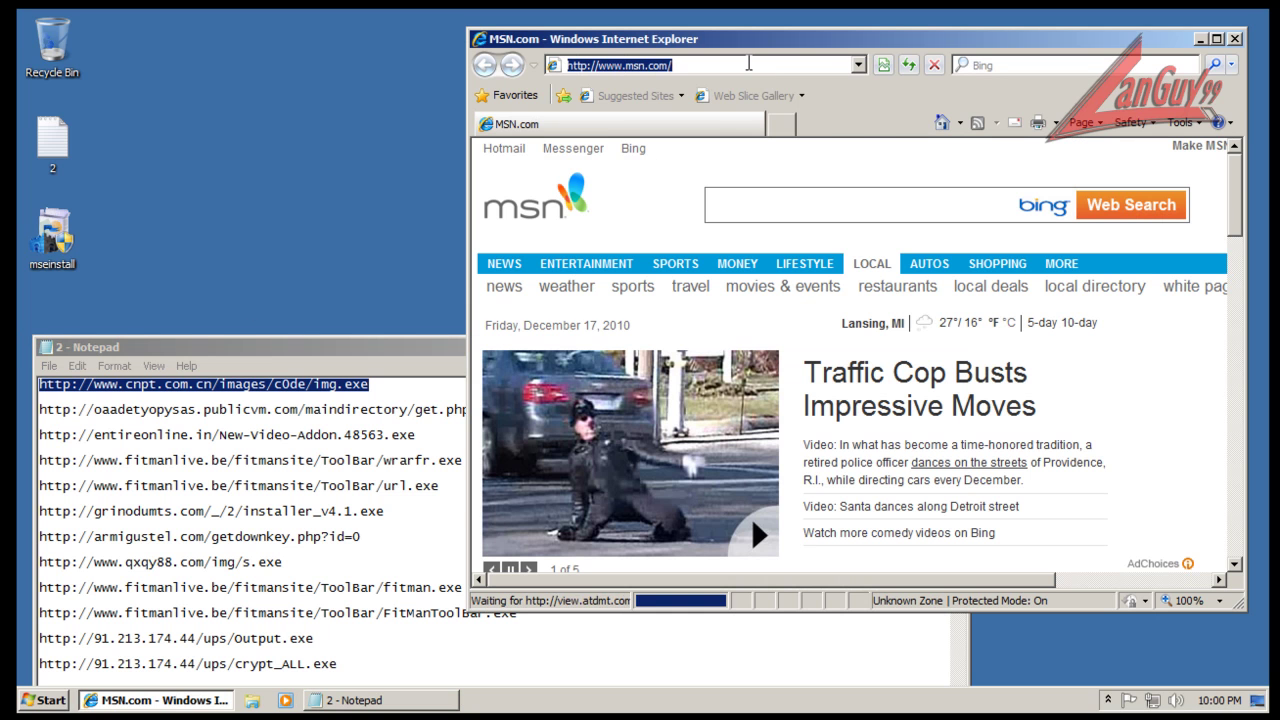
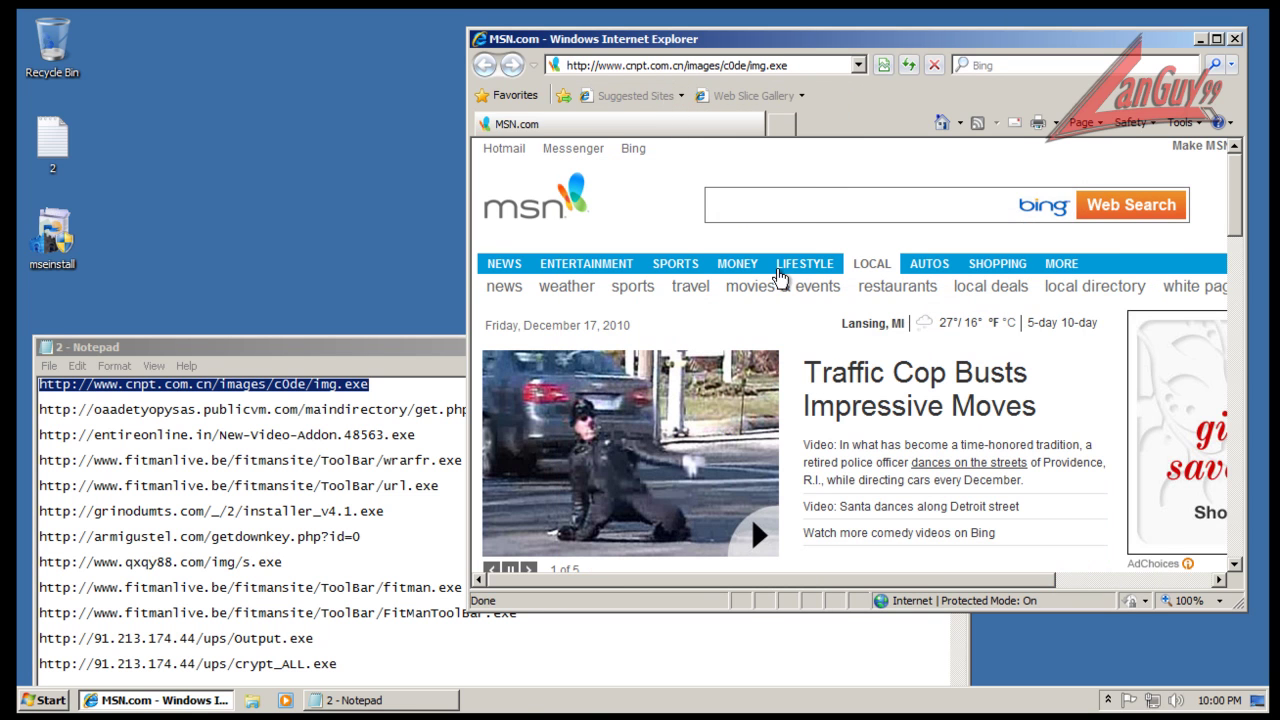
left_click(630, 366)
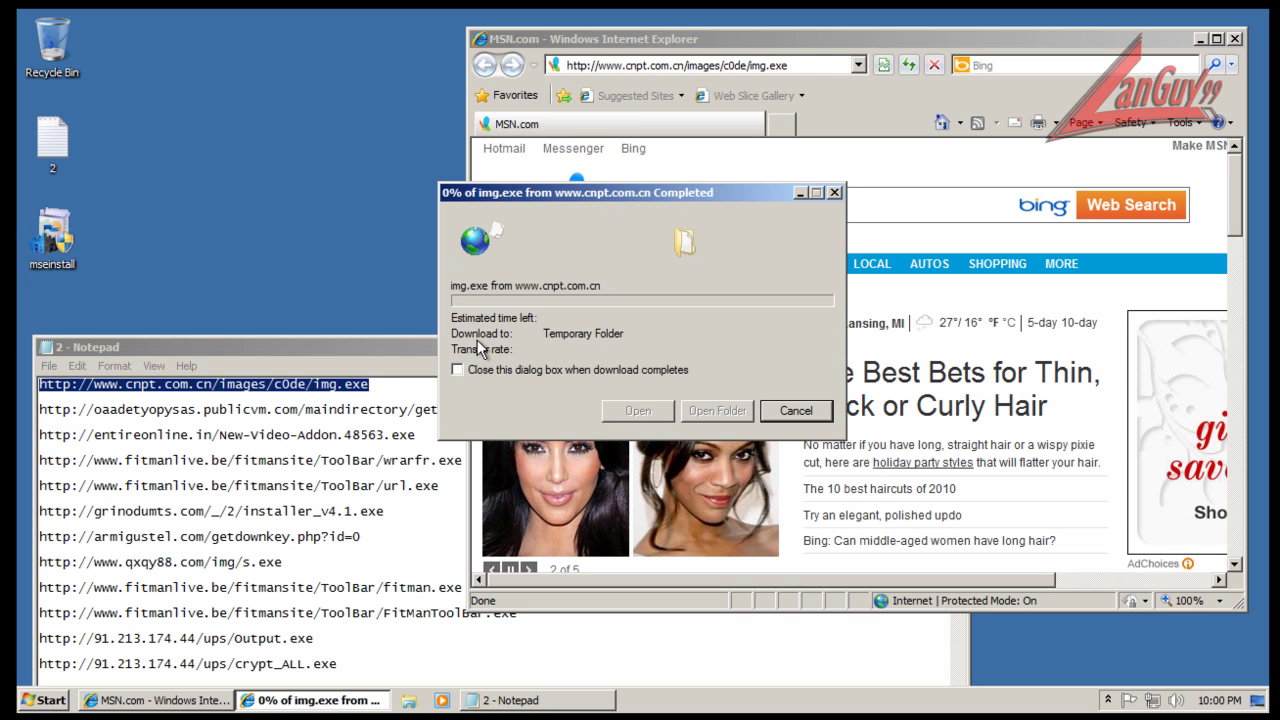
- Copy the second listed URL, on oaadetyopysas.publicvm.com, from Notepad and load it in the browser
left_click(430, 415)
key("shift+Home")
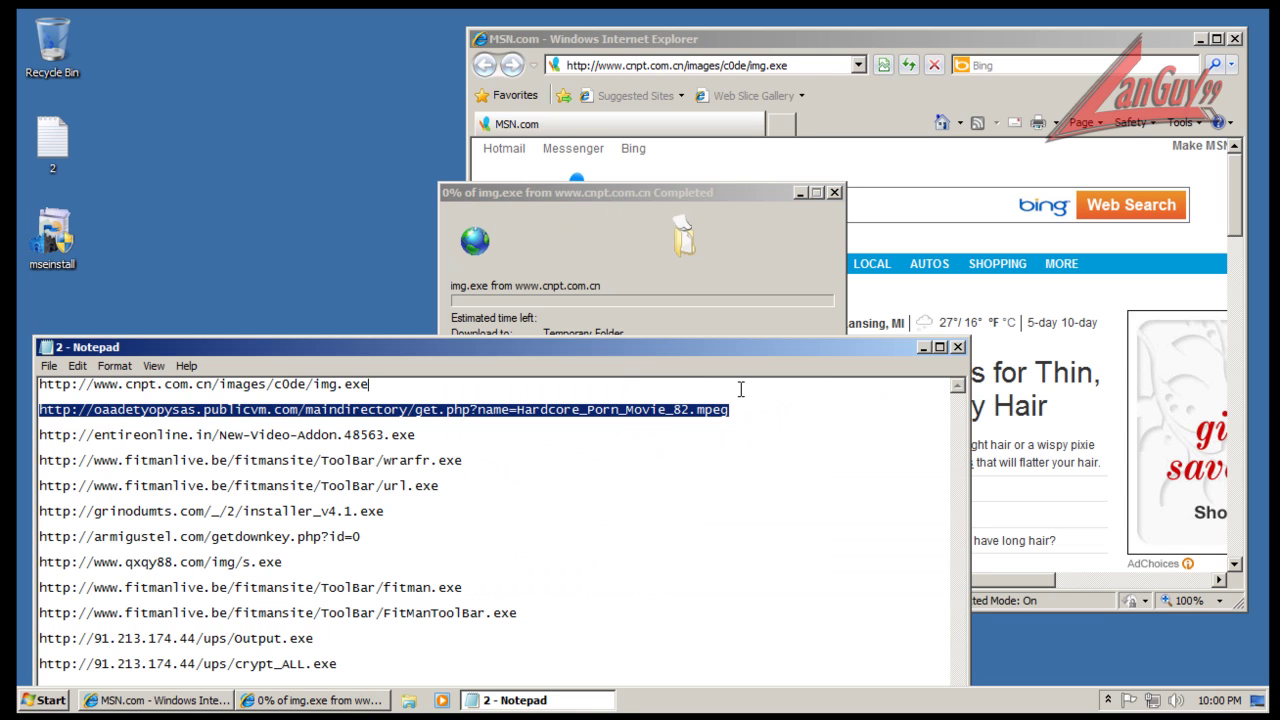
left_click(827, 69)
key("ctrl+v")
key("Return")
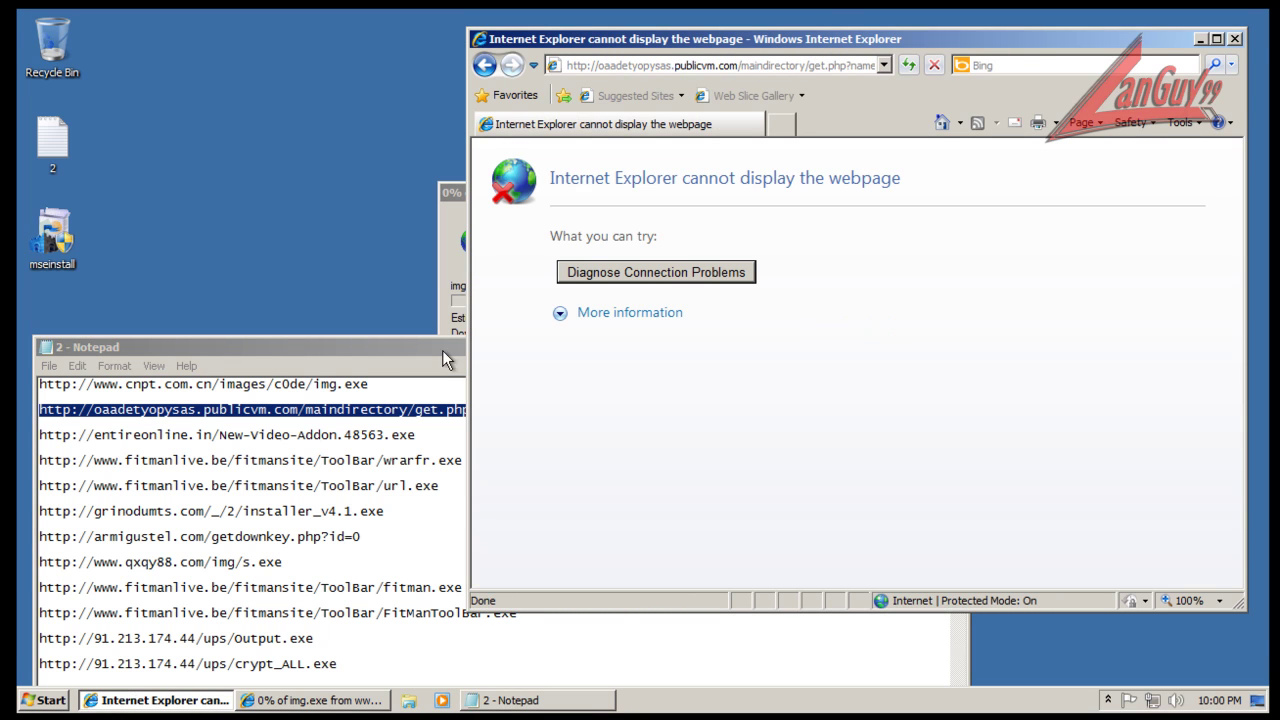
mouse_move(432, 434)
left_mouse_down()
mouse_move(422, 412)
mouse_move(436, 437)
left_mouse_up()
key("shift+Home")
key("ctrl+c")
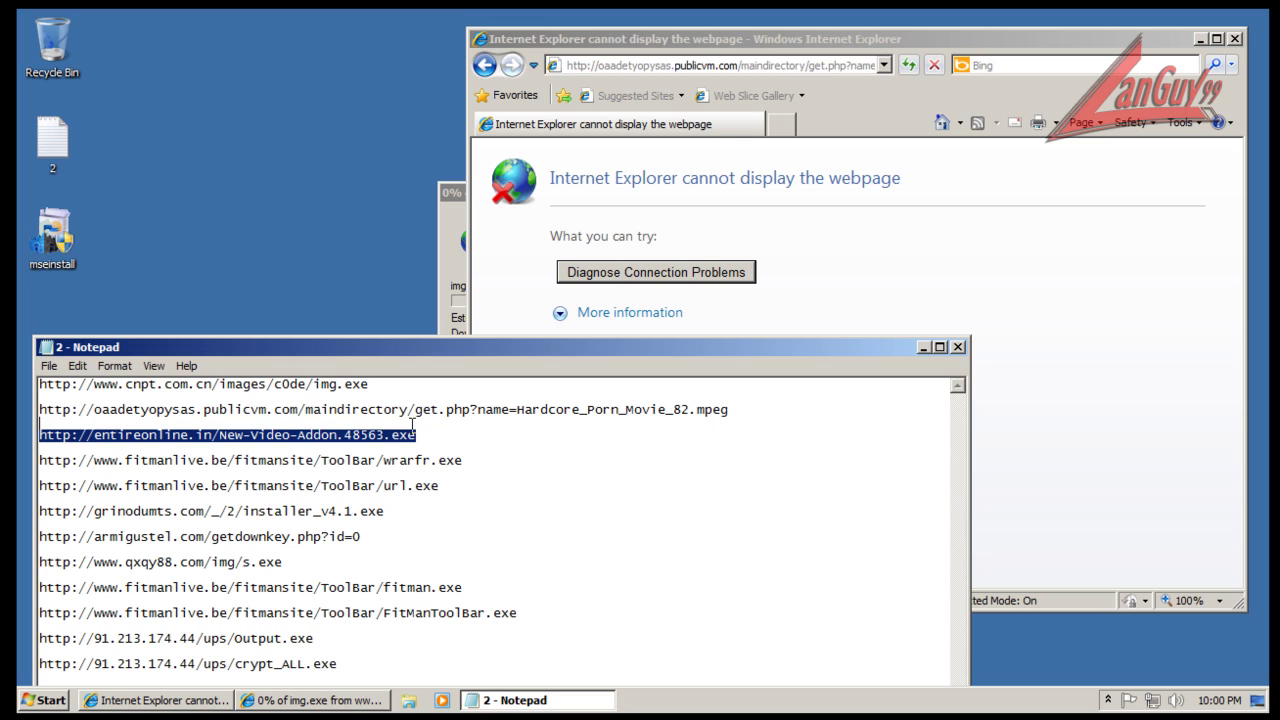
left_click(662, 64)
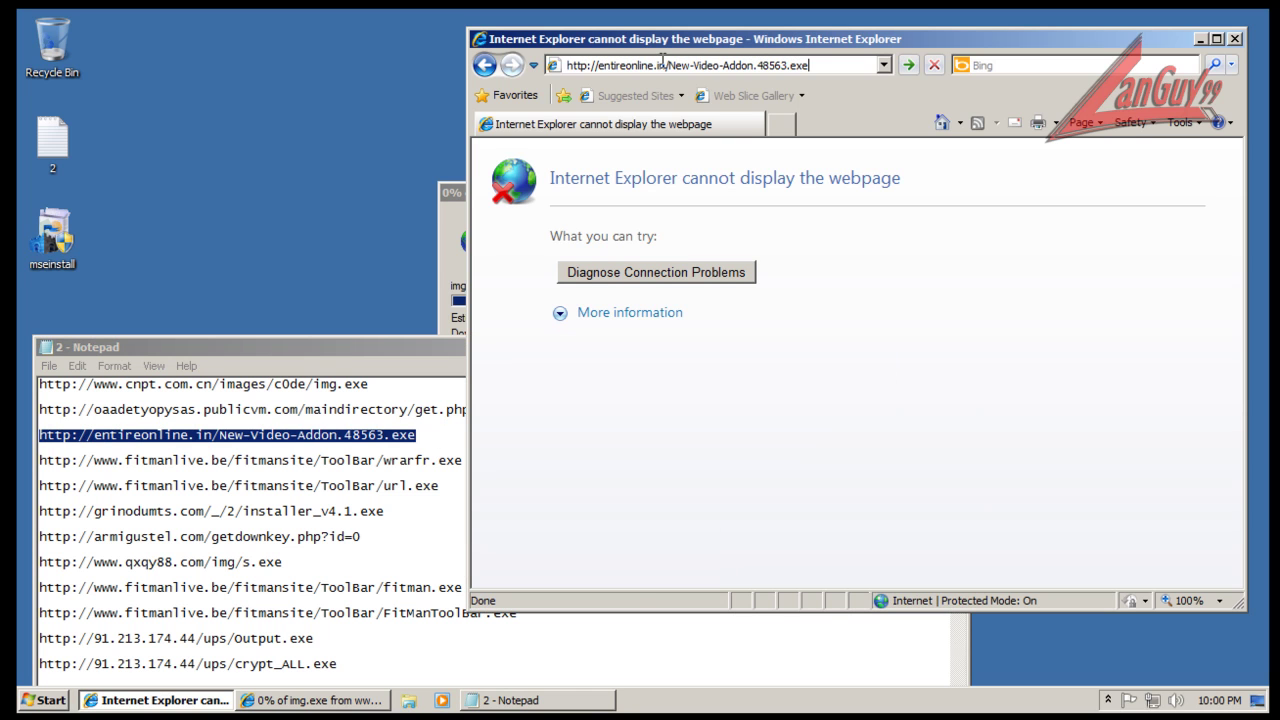
key("ctrl+v")
key("Return")
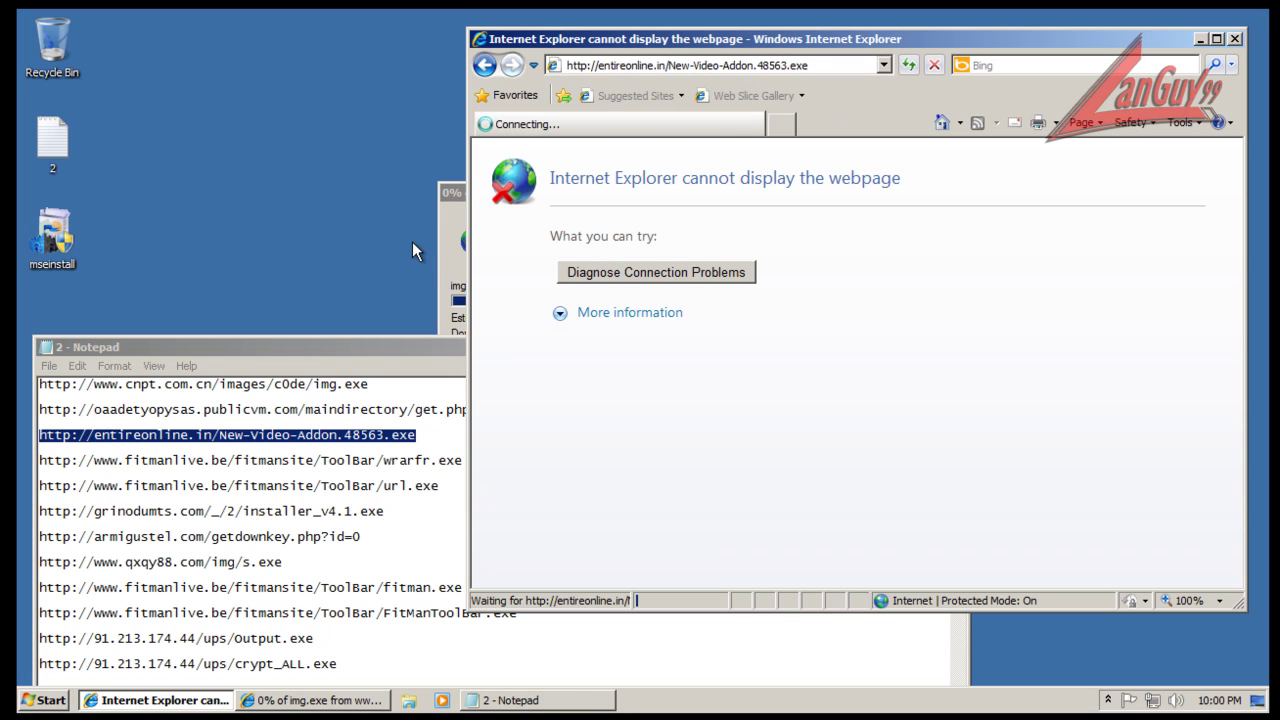
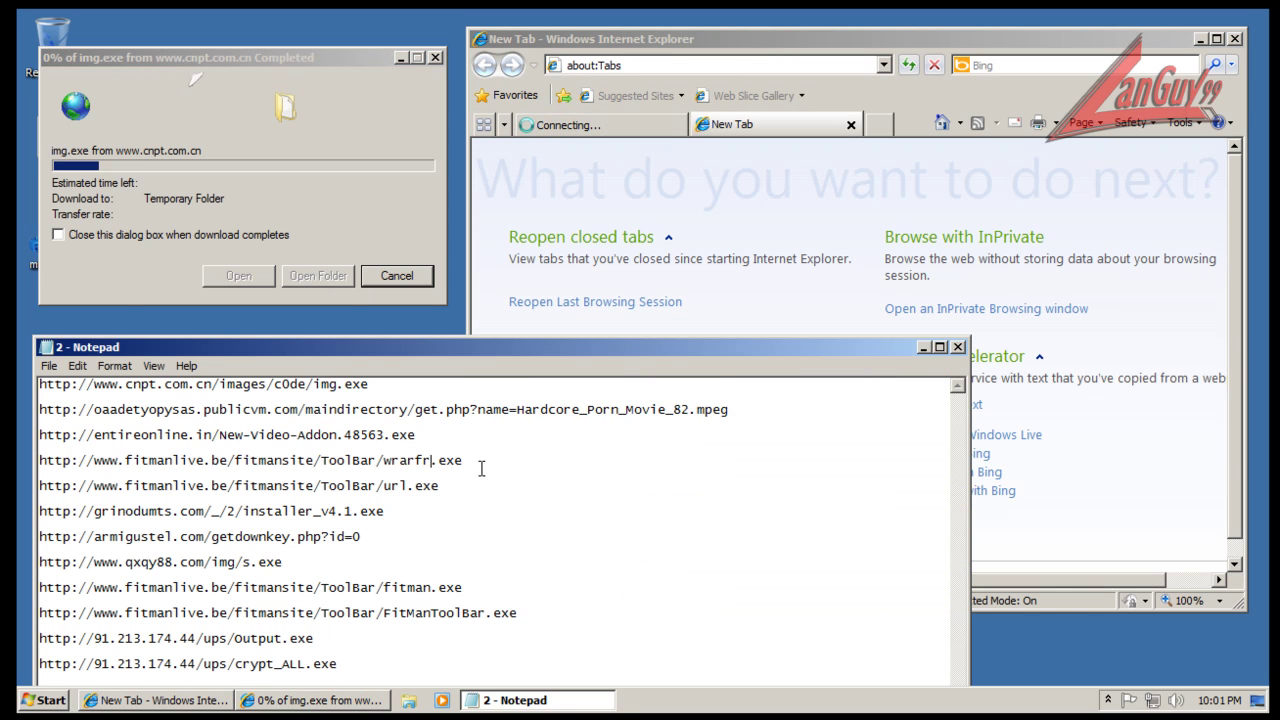
key("Home")
key("shift+End")
key("ctrl+c")
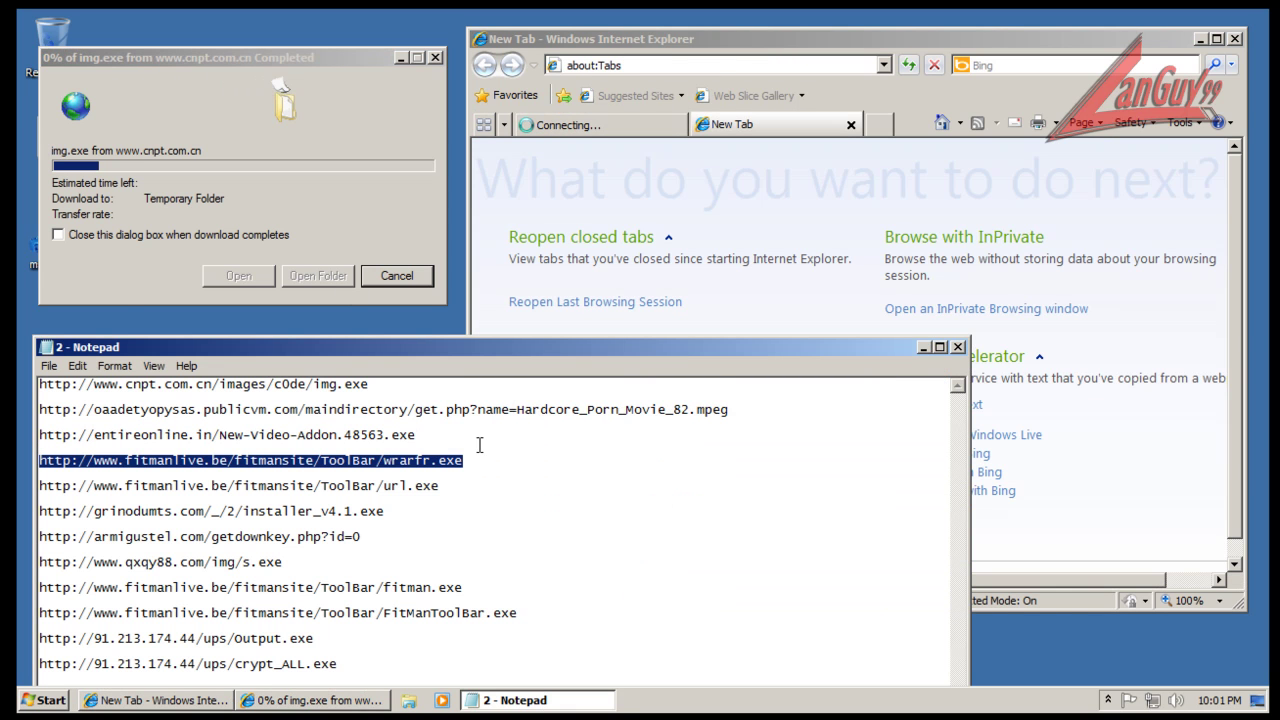
left_click(711, 66)
key("ctrl+v")
key("Return")
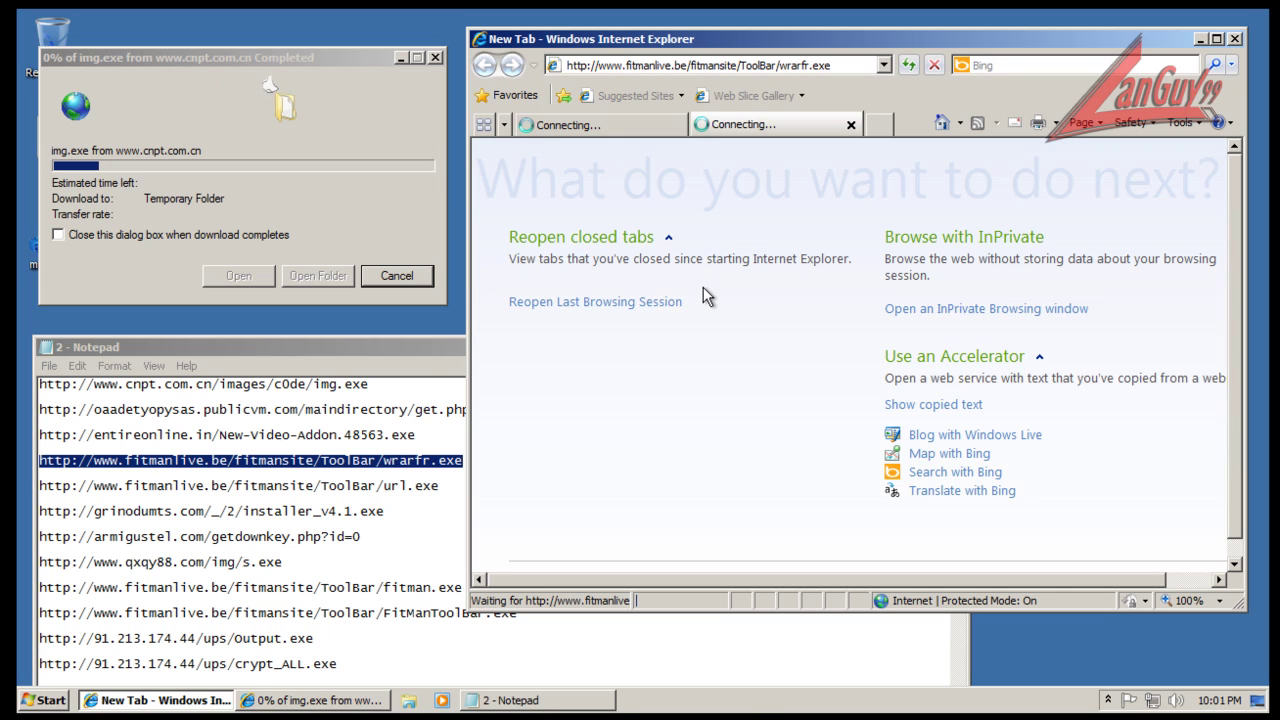
left_click(610, 367)
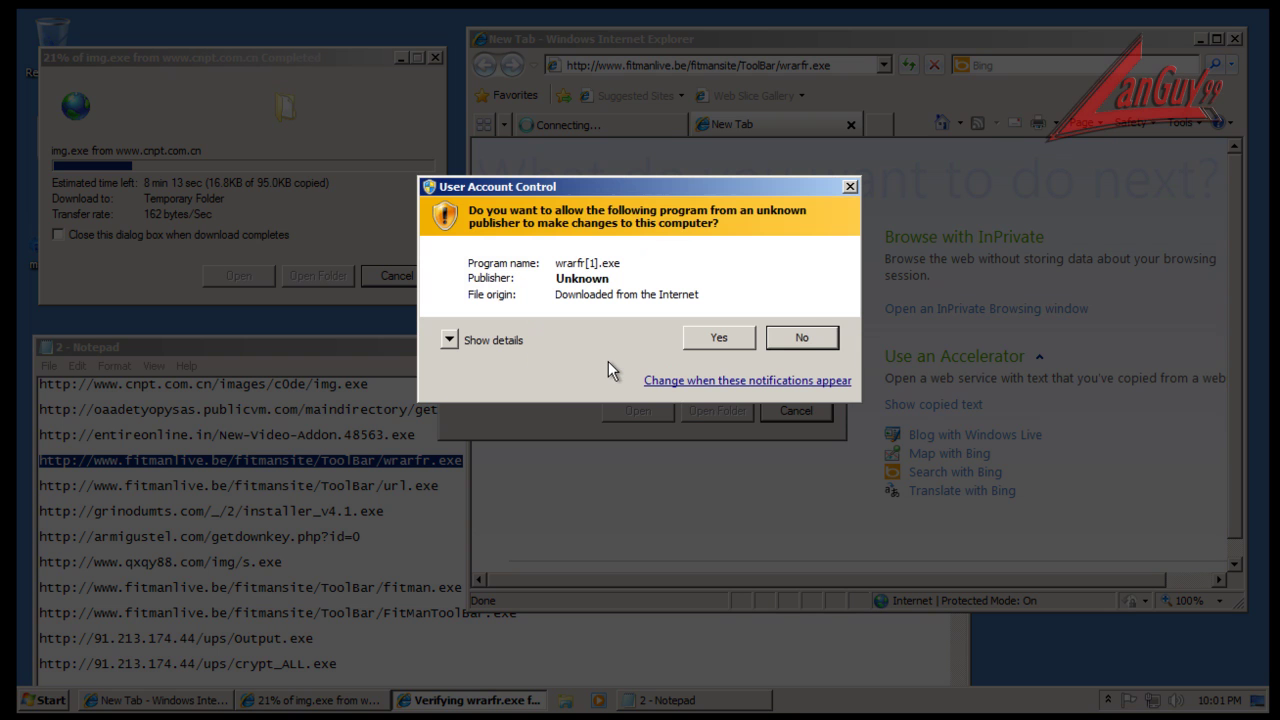
left_click(698, 335)
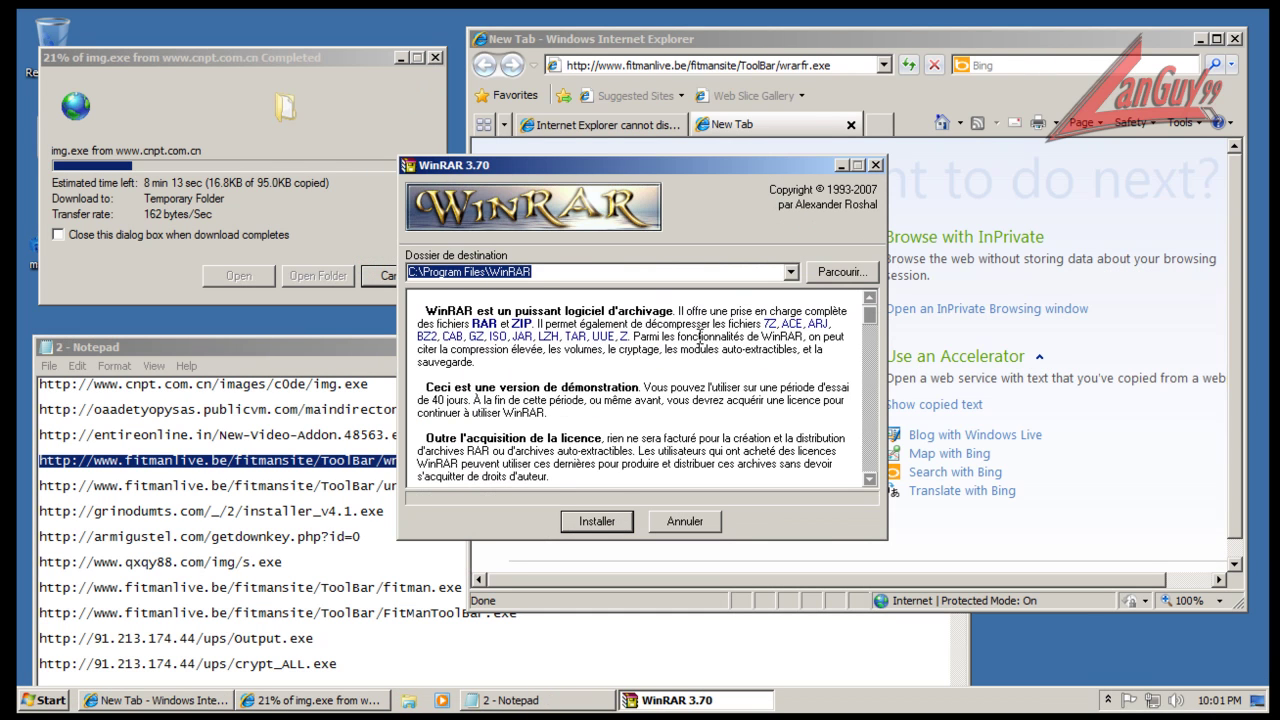
- Install WinRAR 3.70 in C:\Program Files\WinRAR with the default integration options and move the setup's completion window clear of the browser
left_click(609, 524)
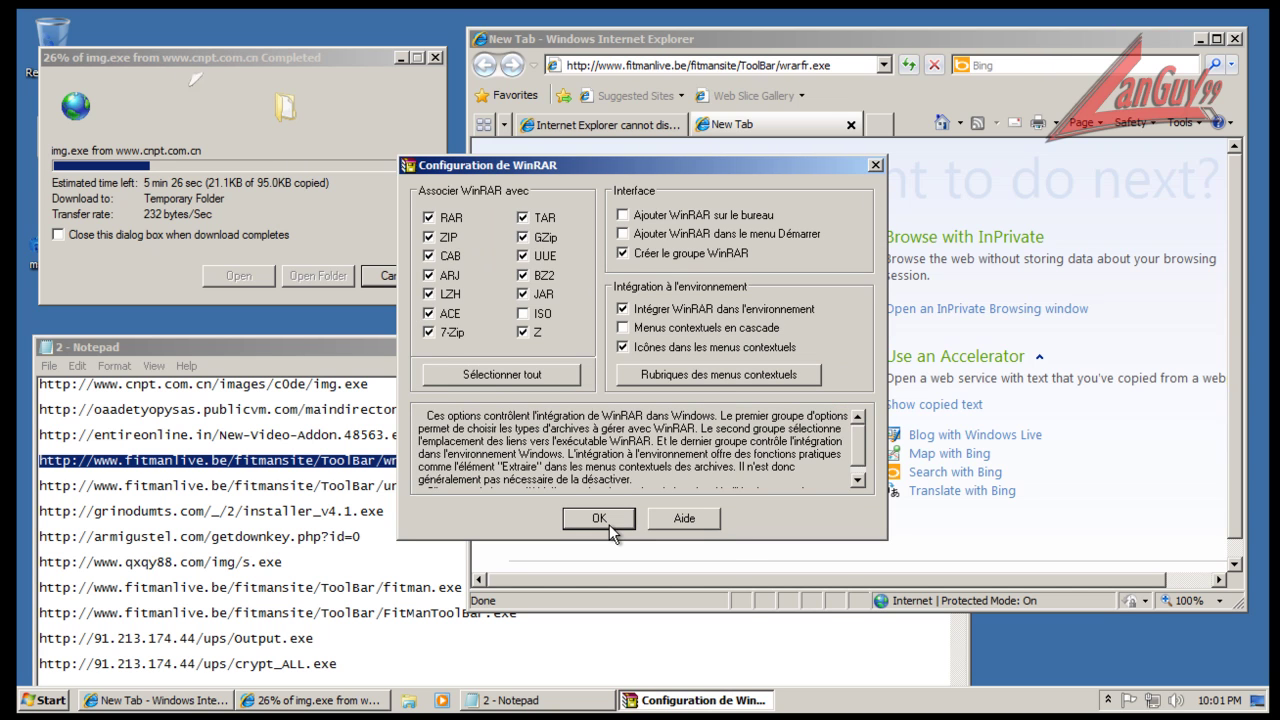
left_click(598, 518)
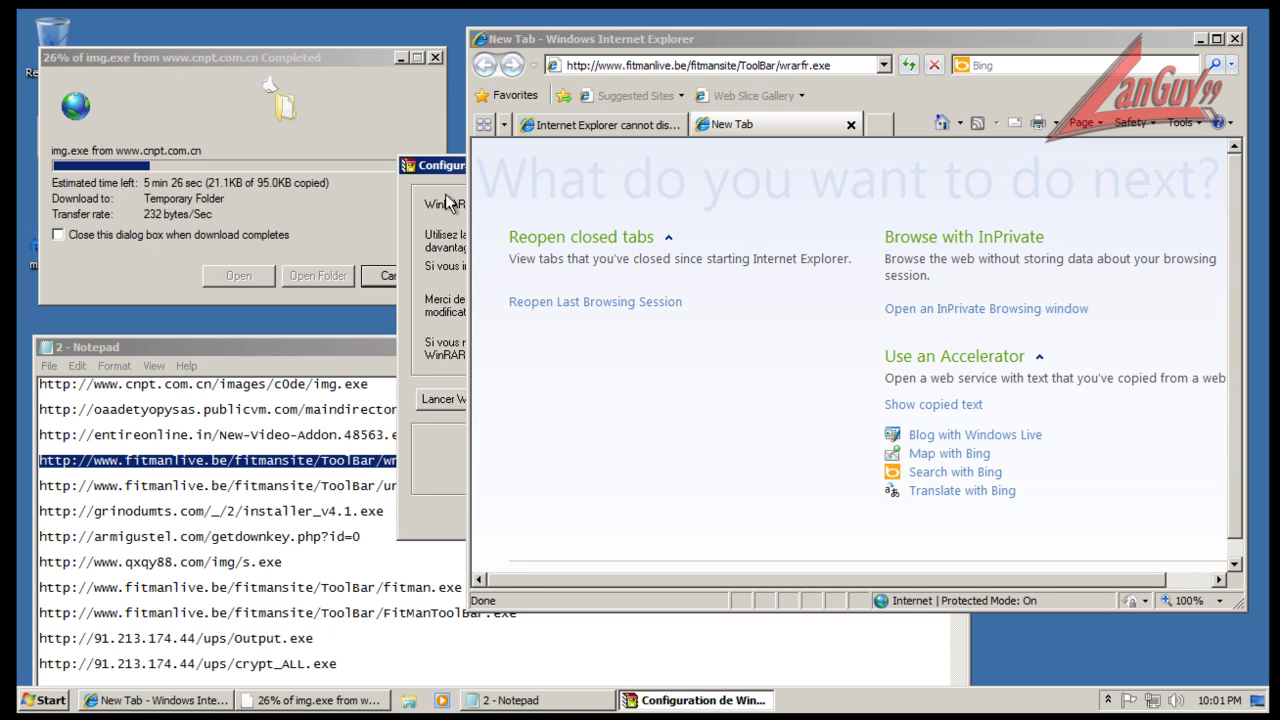
left_click_drag(448, 166, 142, 191)
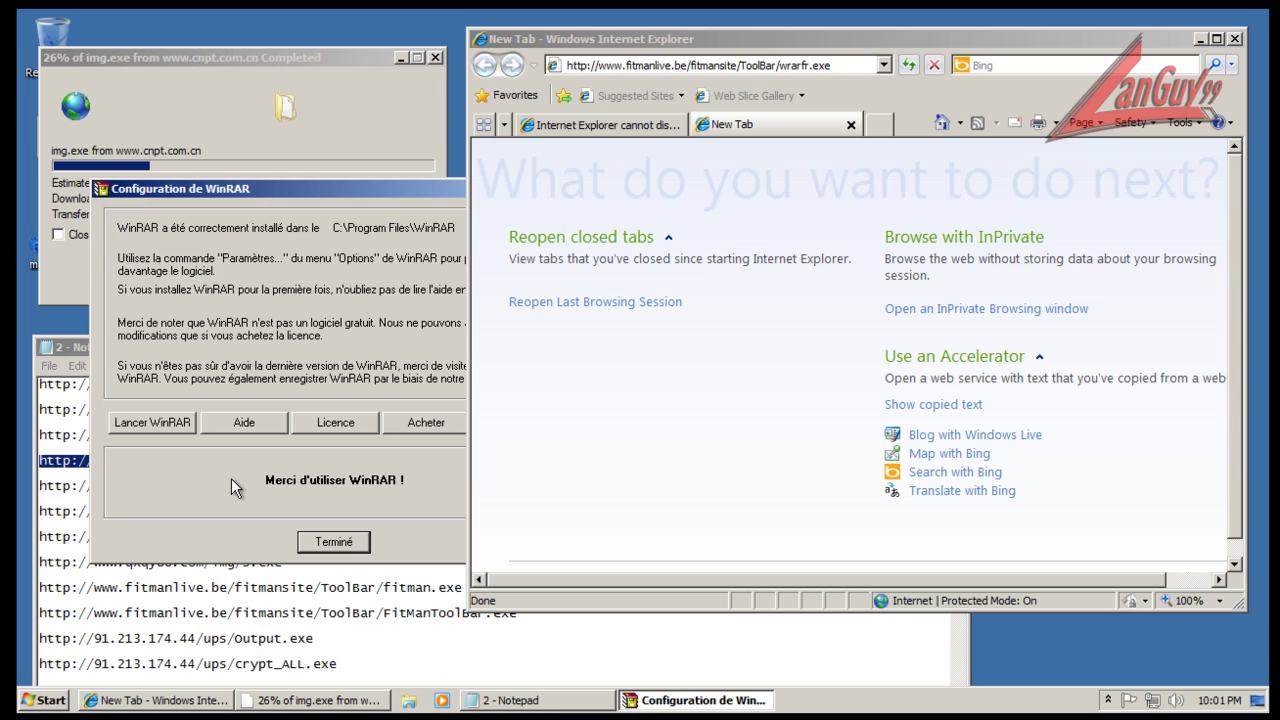
left_click_drag(373, 178, 312, 177)
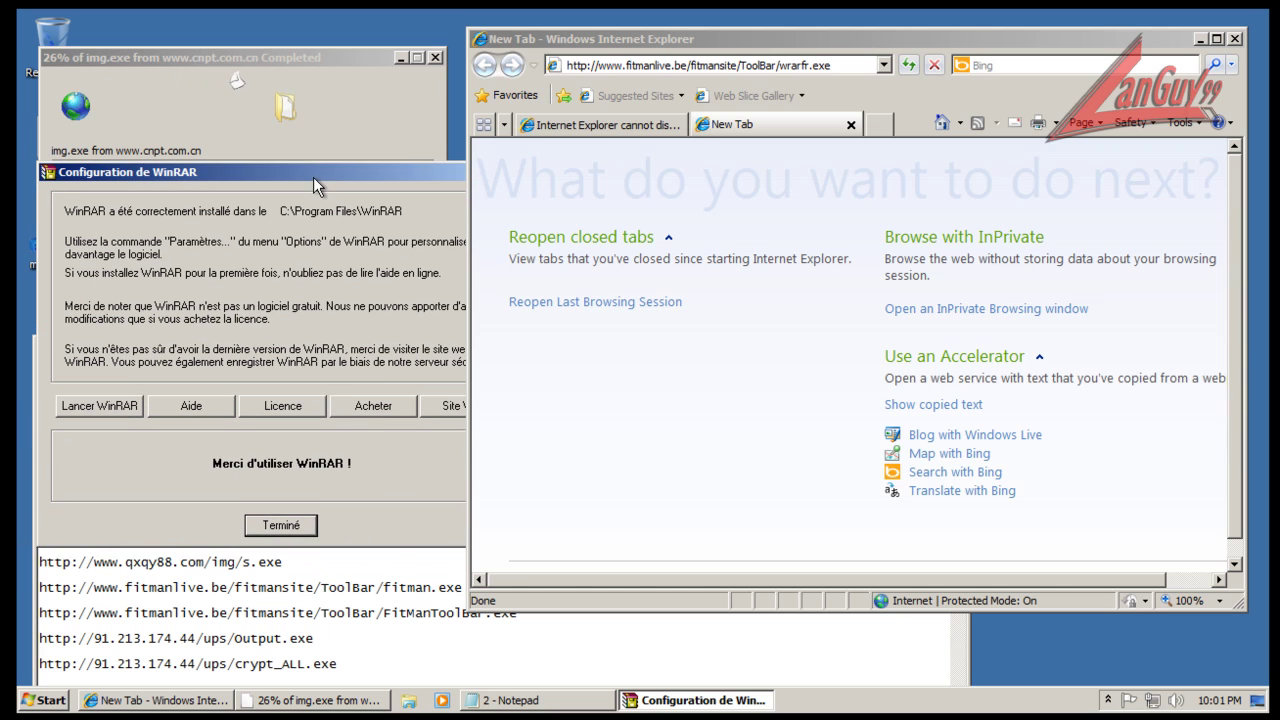
- Launch WinRAR from its setup window, and close the setup window and the WinRAR shortcuts folder
left_click(100, 408)
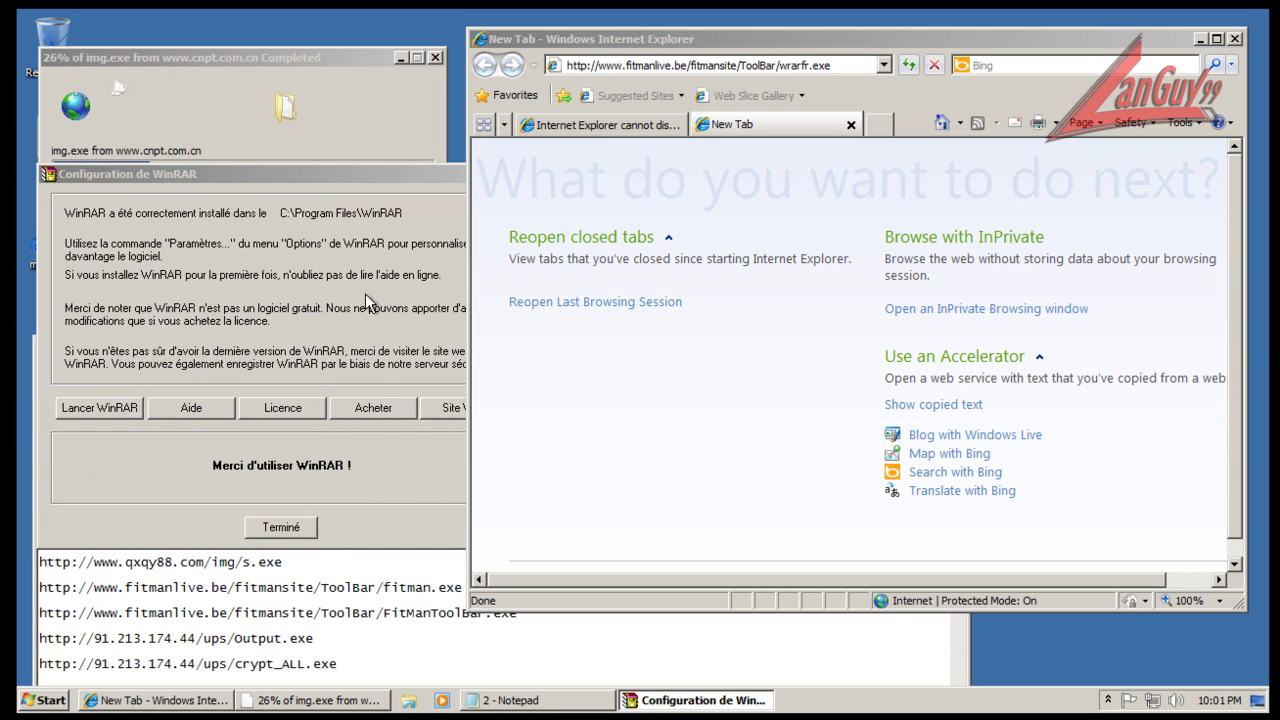
left_click(985, 65)
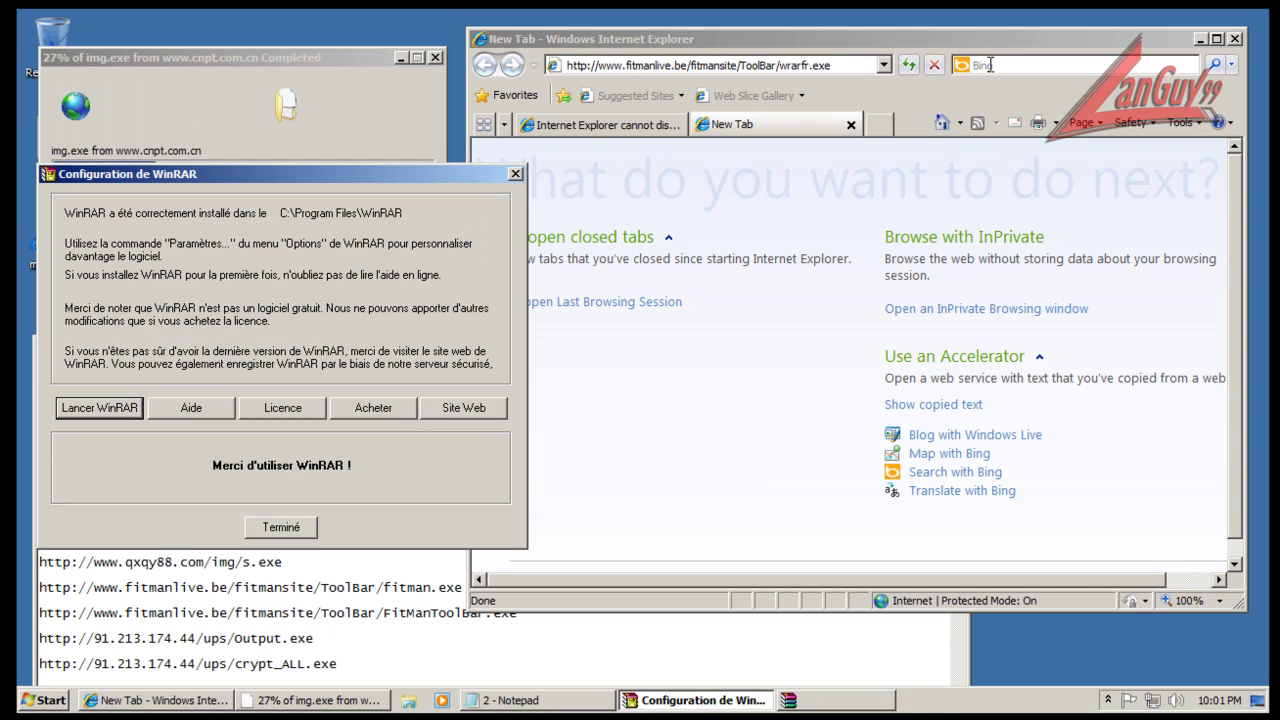
left_click(515, 175)
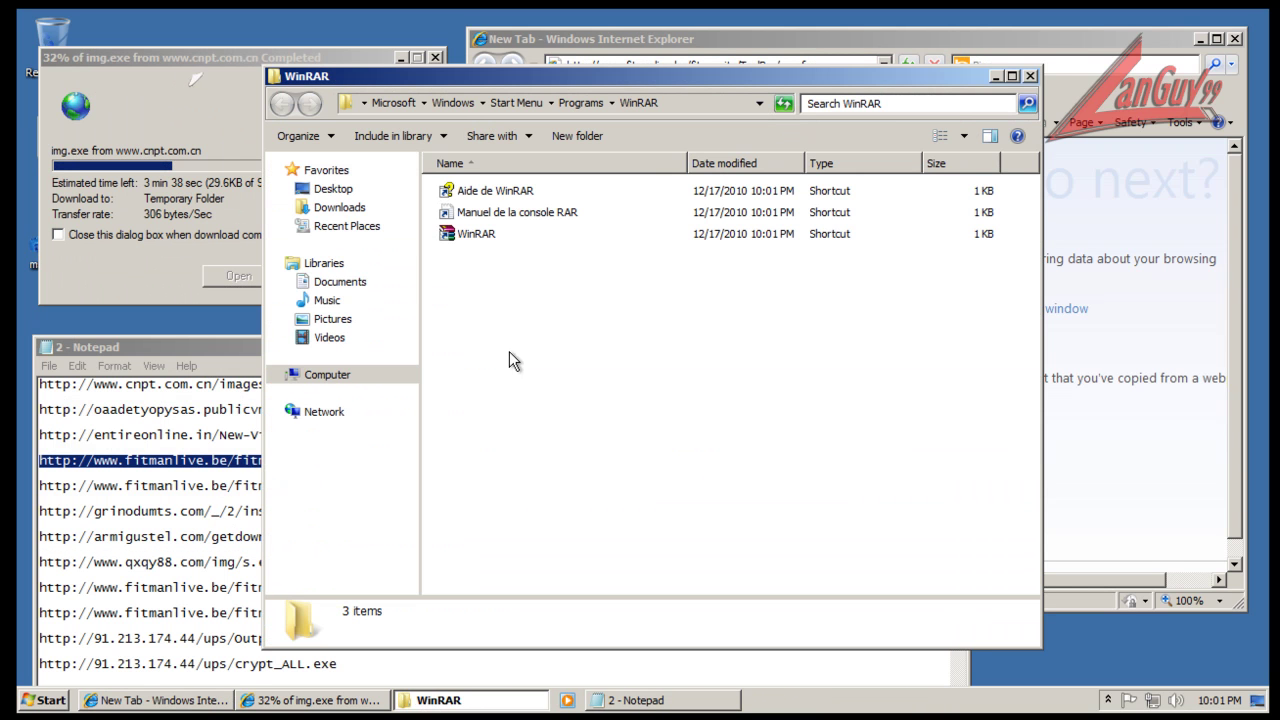
left_click(1029, 77)
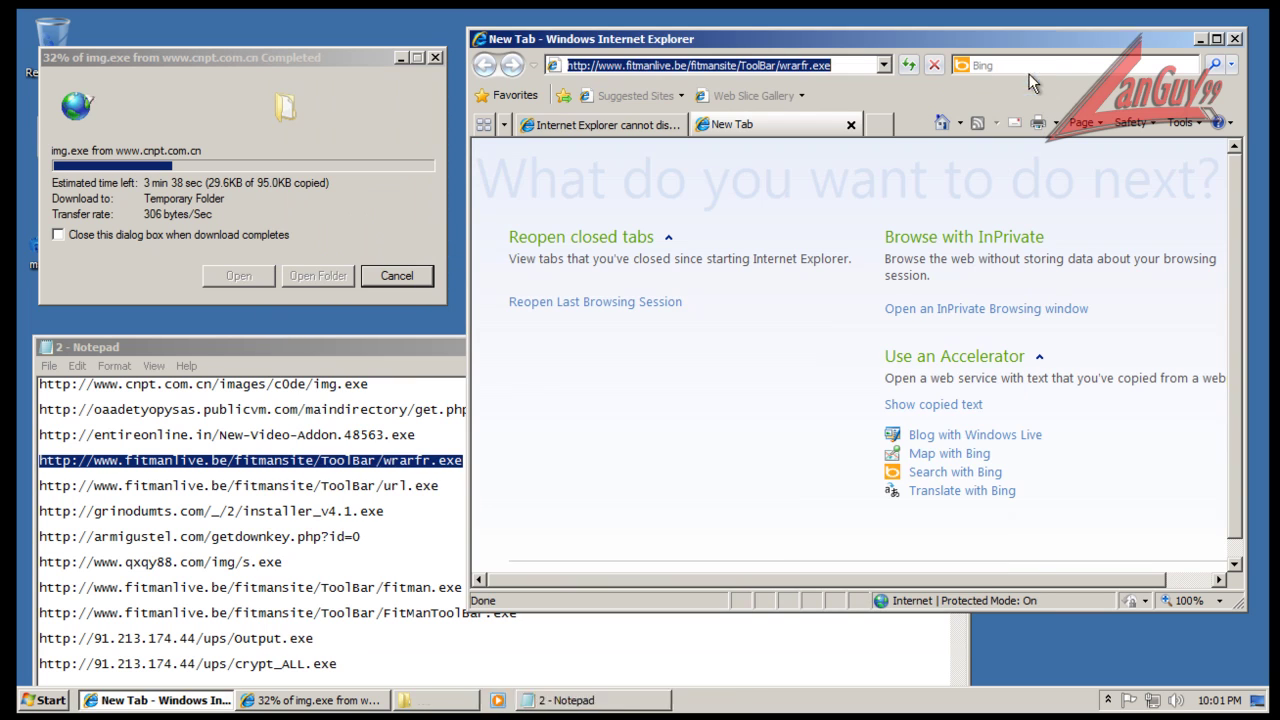
left_click(441, 486)
key("shift+Home")
key("ctrl+c")
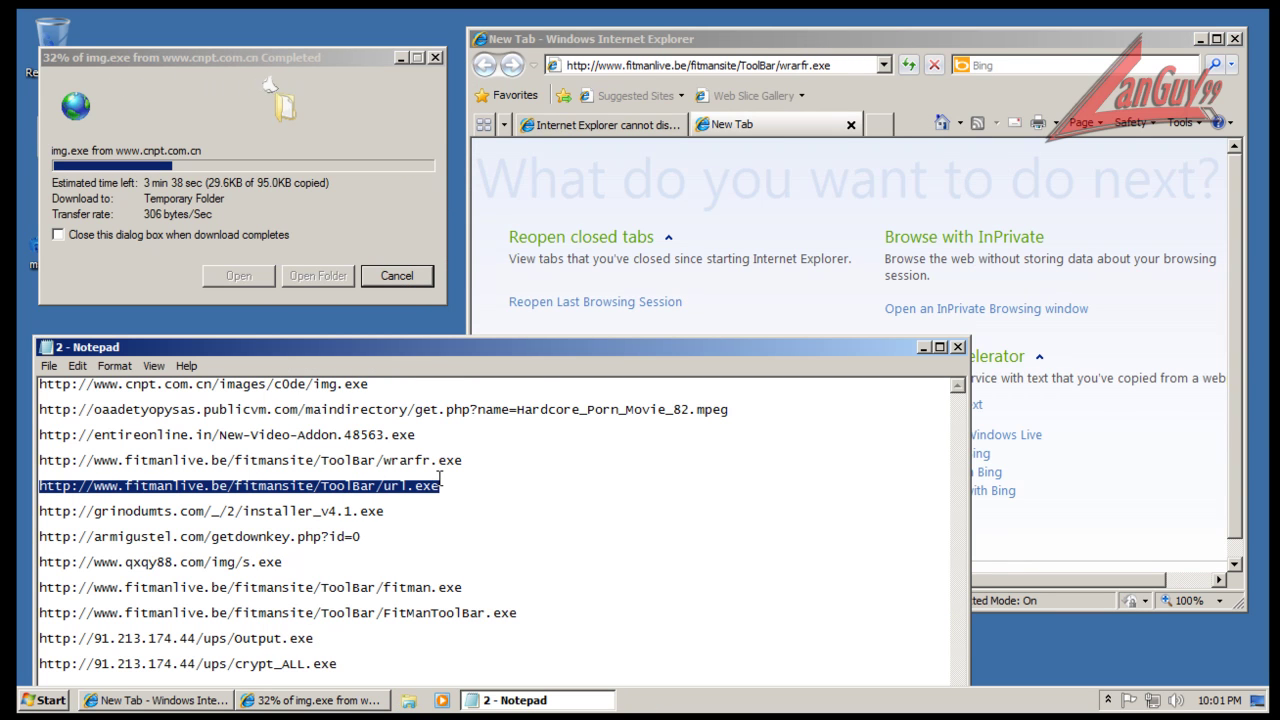
left_click(760, 129)
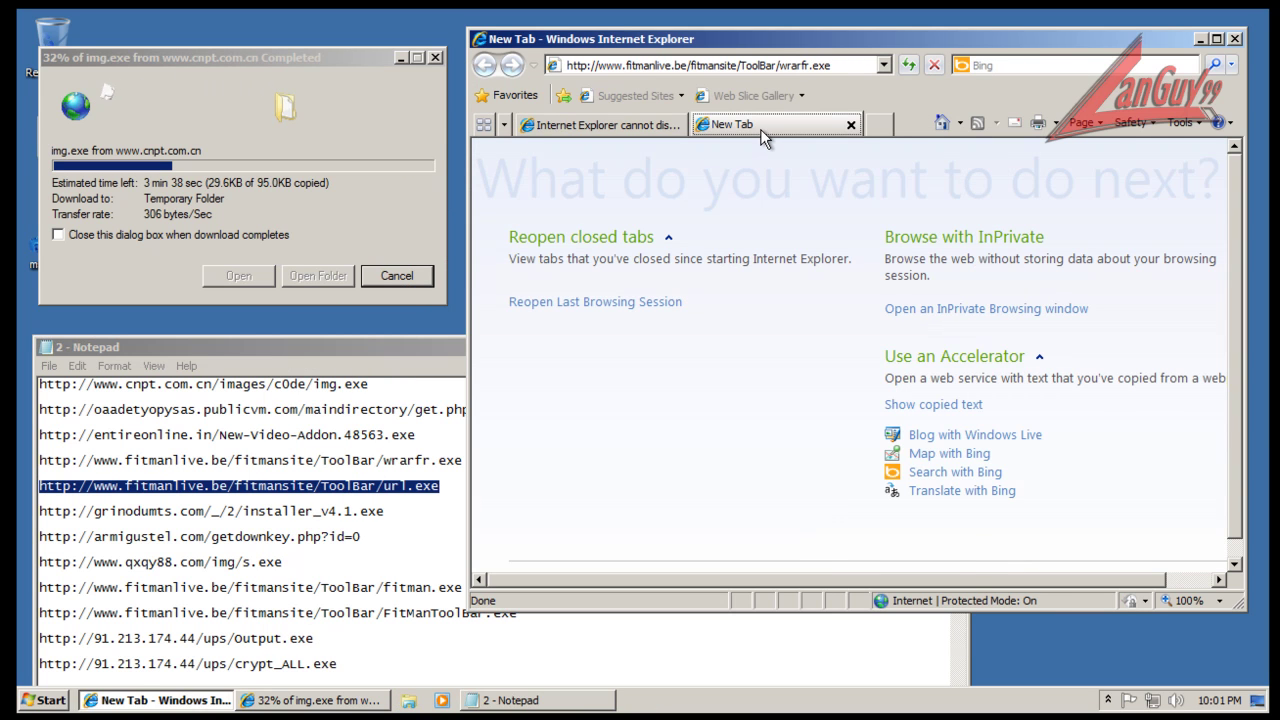
left_click(770, 64)
key("ctrl+v")
key("Return")
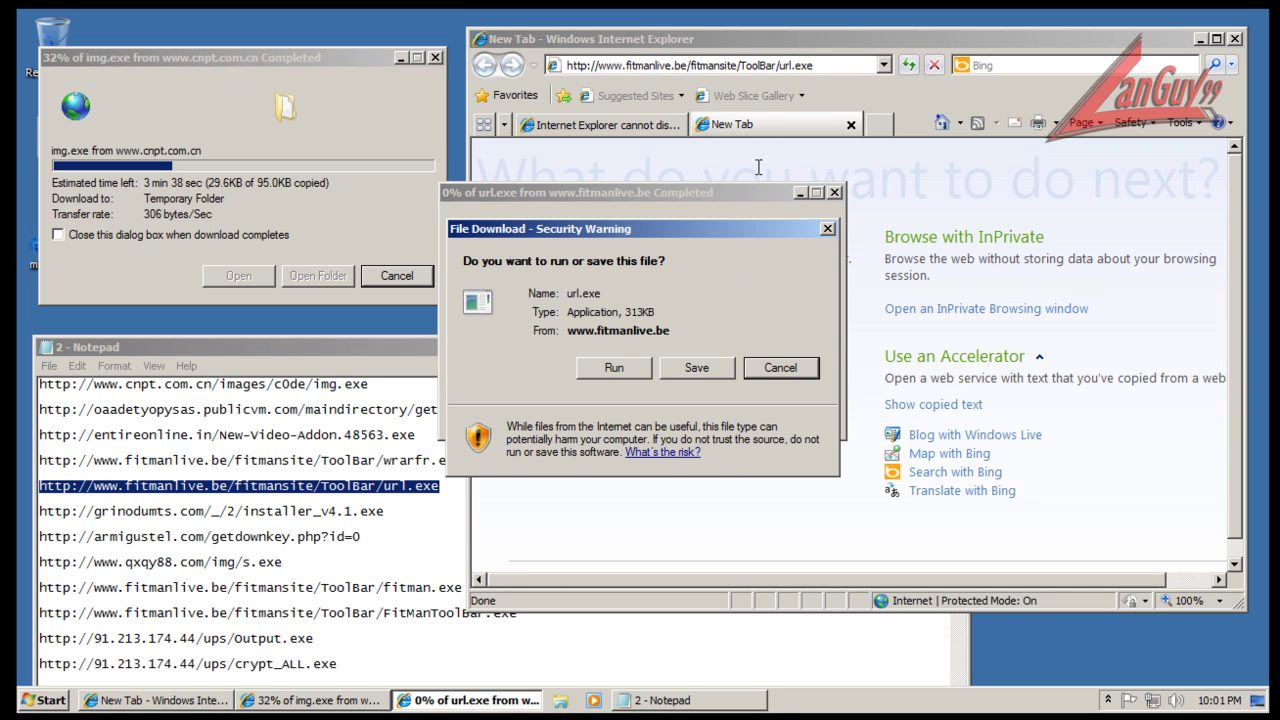
left_click(620, 365)
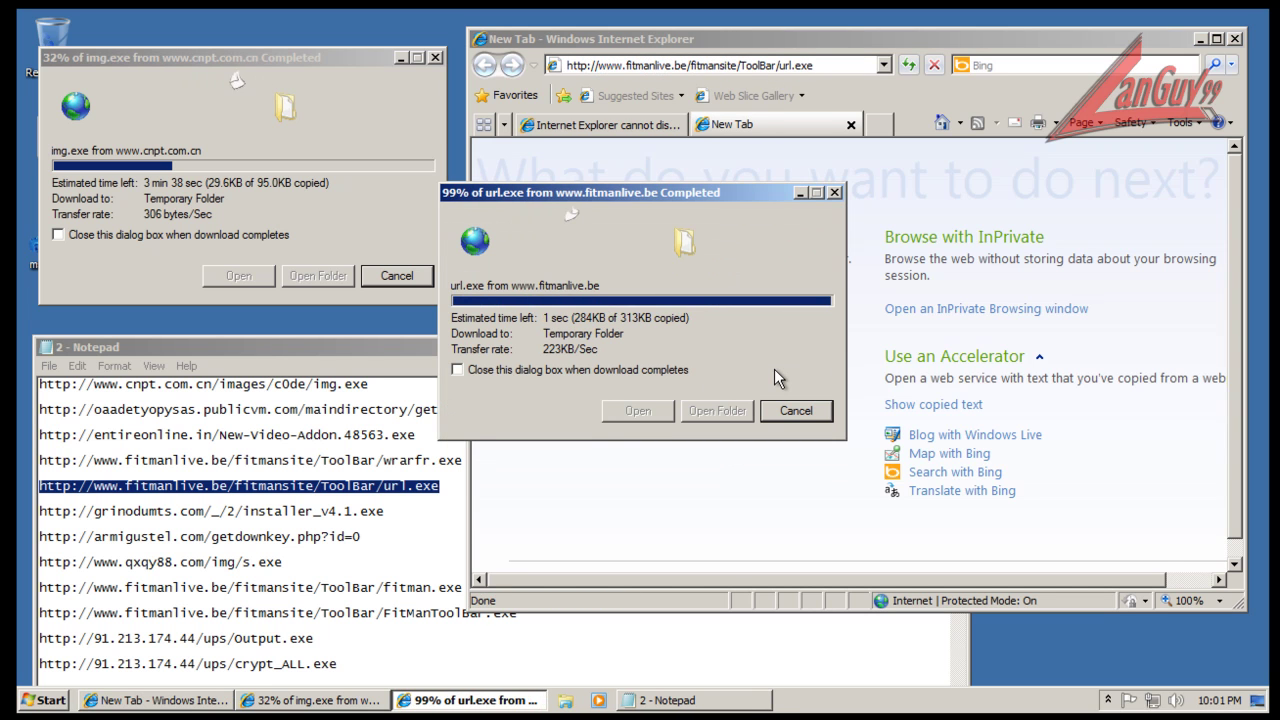
left_click(707, 298)
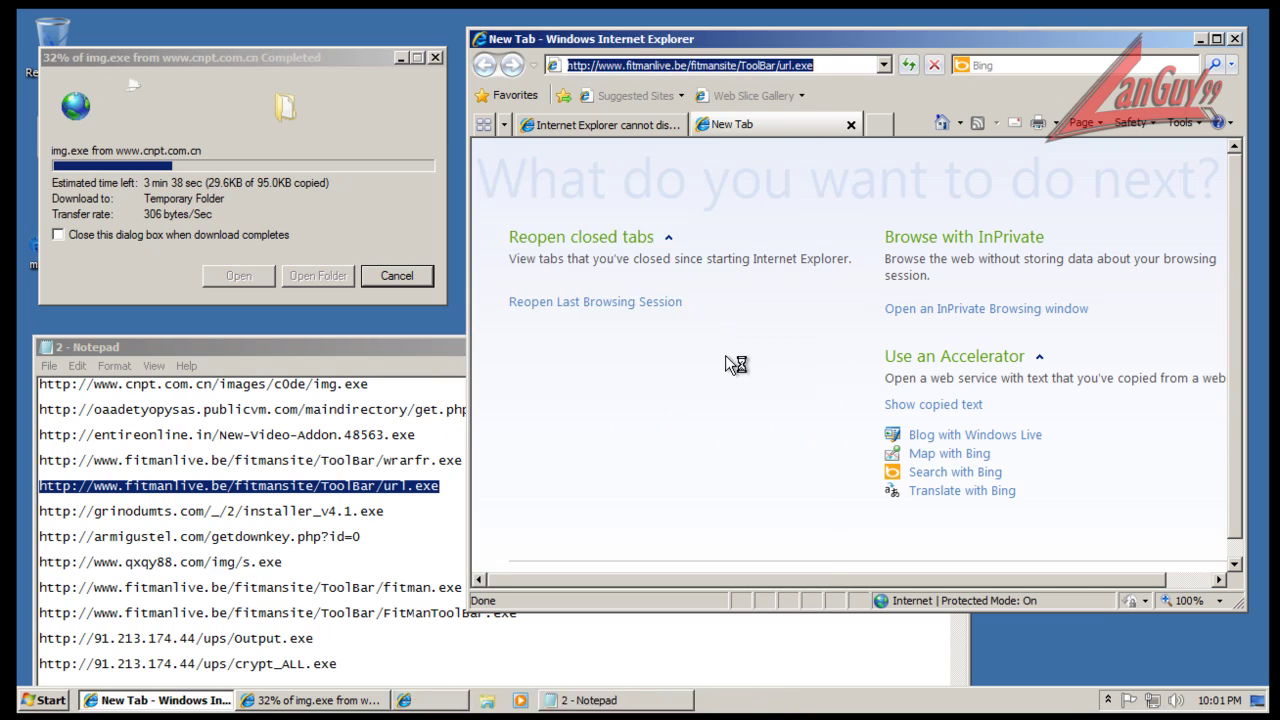
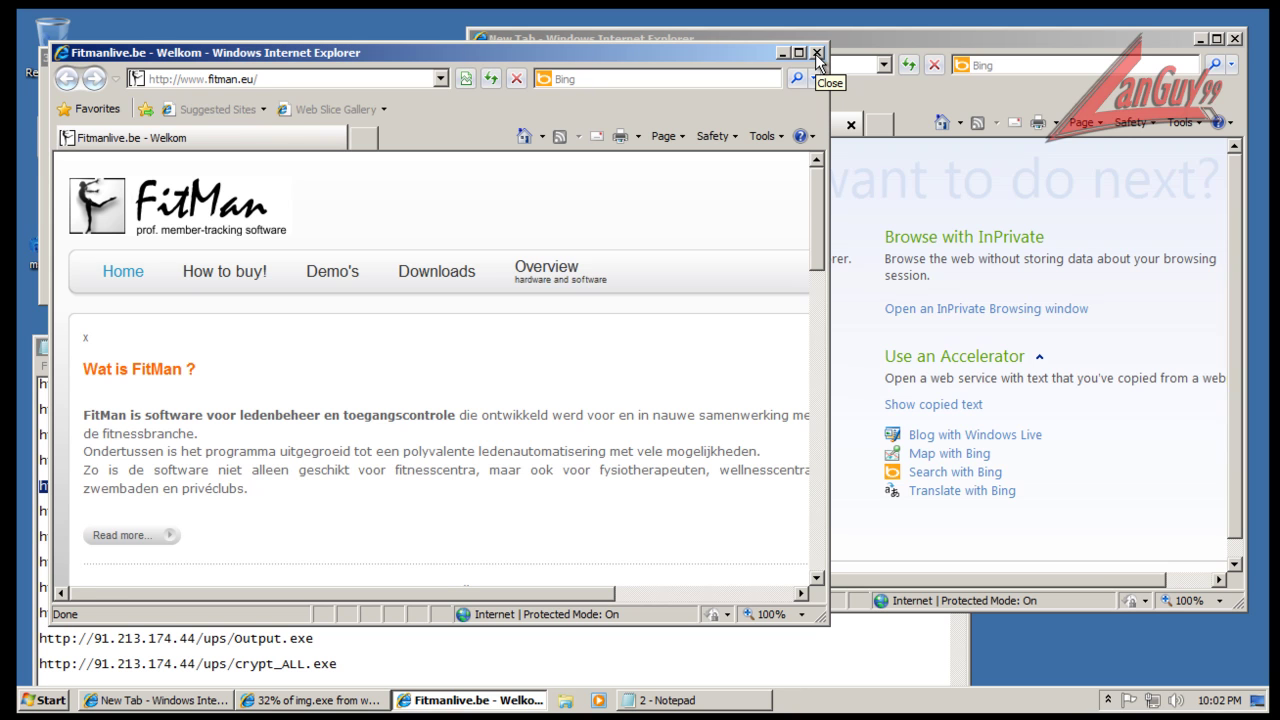
left_click(816, 53)
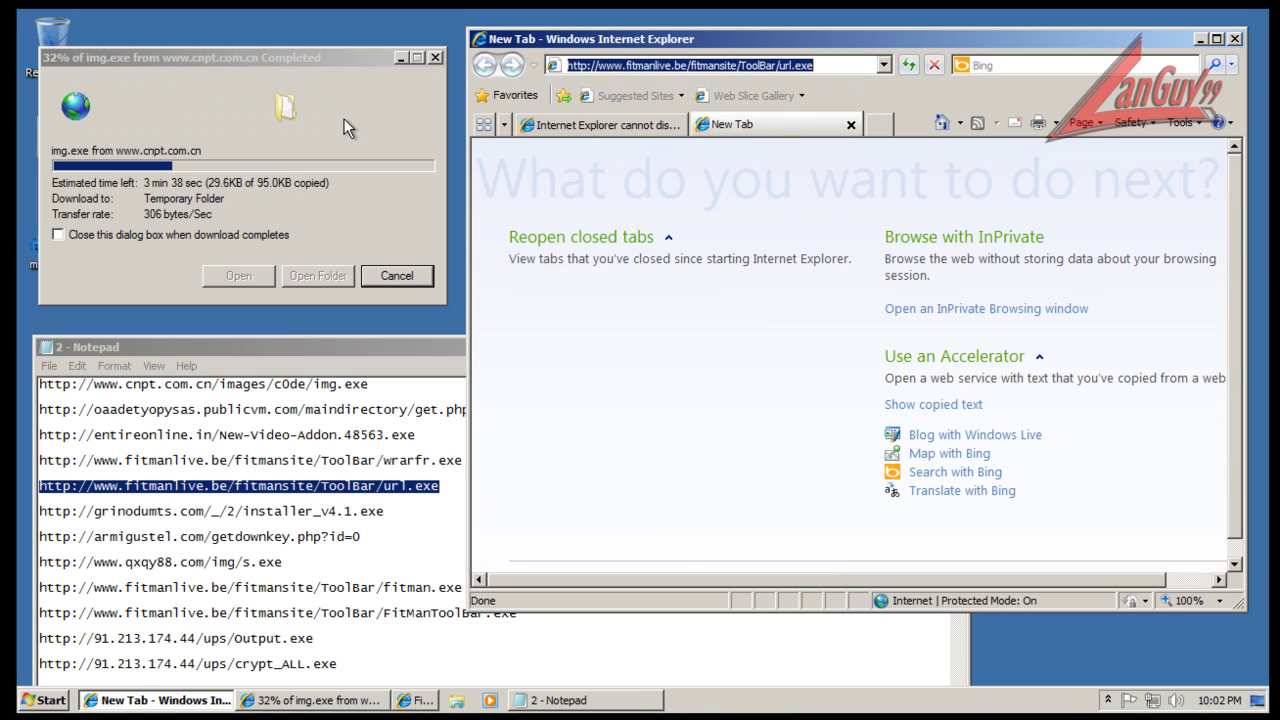
left_click(393, 511)
key("shift+Home")
key("ctrl+c")
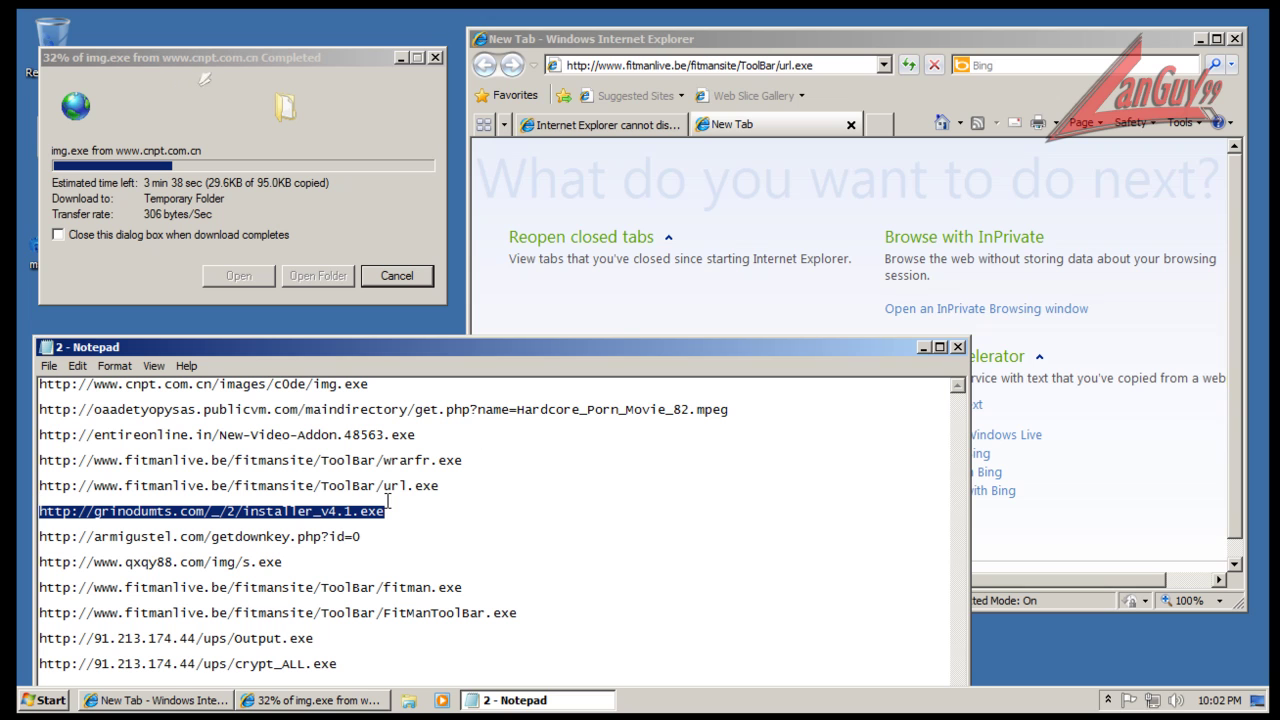
left_click(760, 66)
left_click(758, 65)
key("ctrl+v")
key("Return")
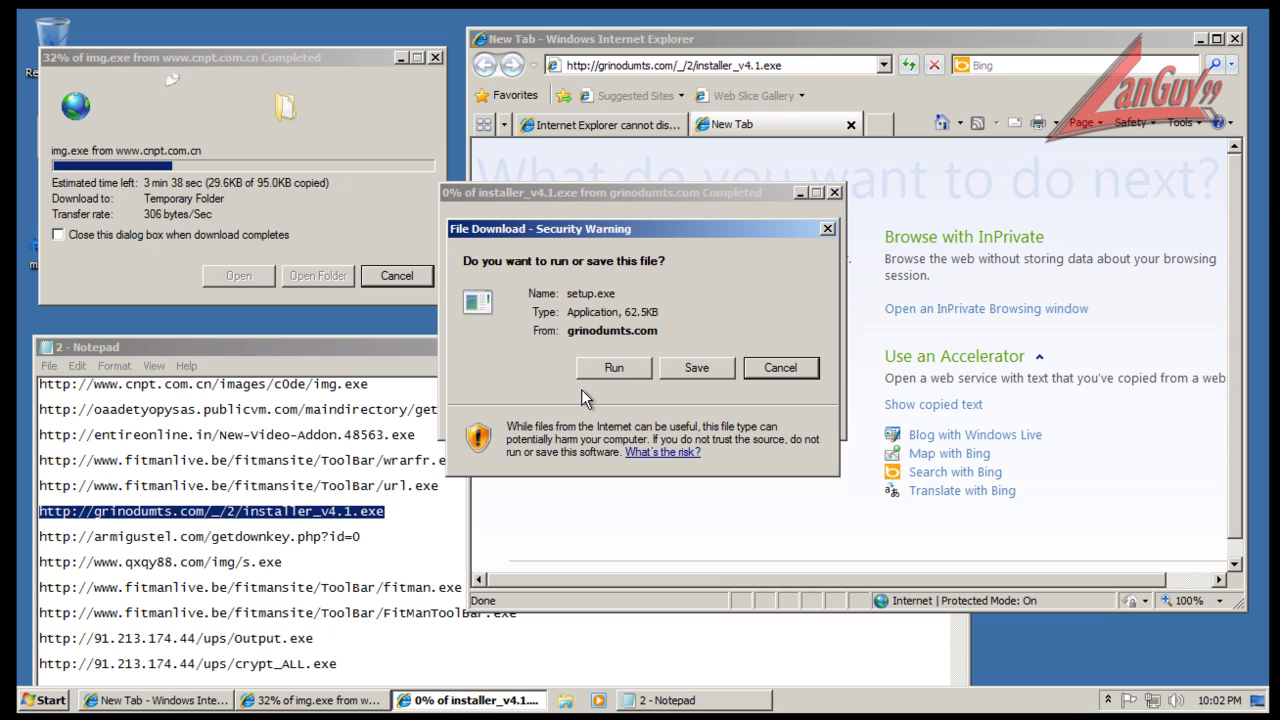
left_click(619, 376)
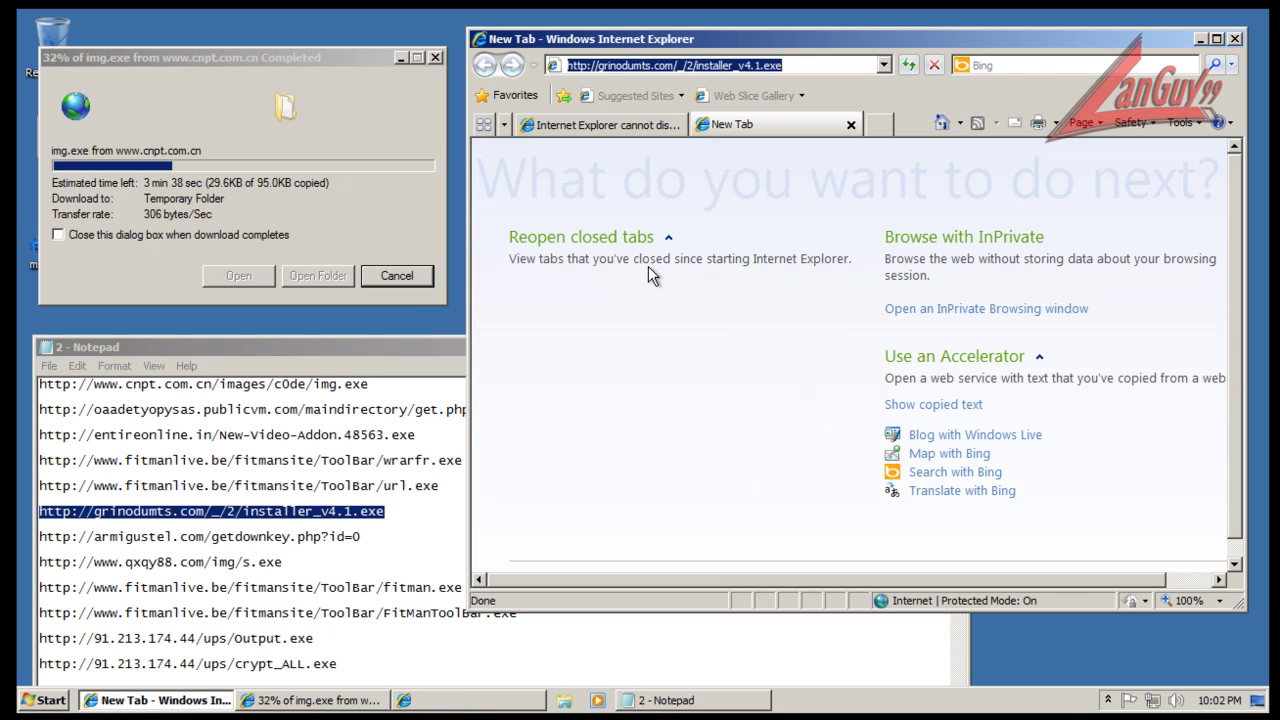
- Close the failed entireonline.in tab and apply the Remove action to Trojan:Win32/Alureon.EC in the Security Essentials threat details
left_click(608, 124)
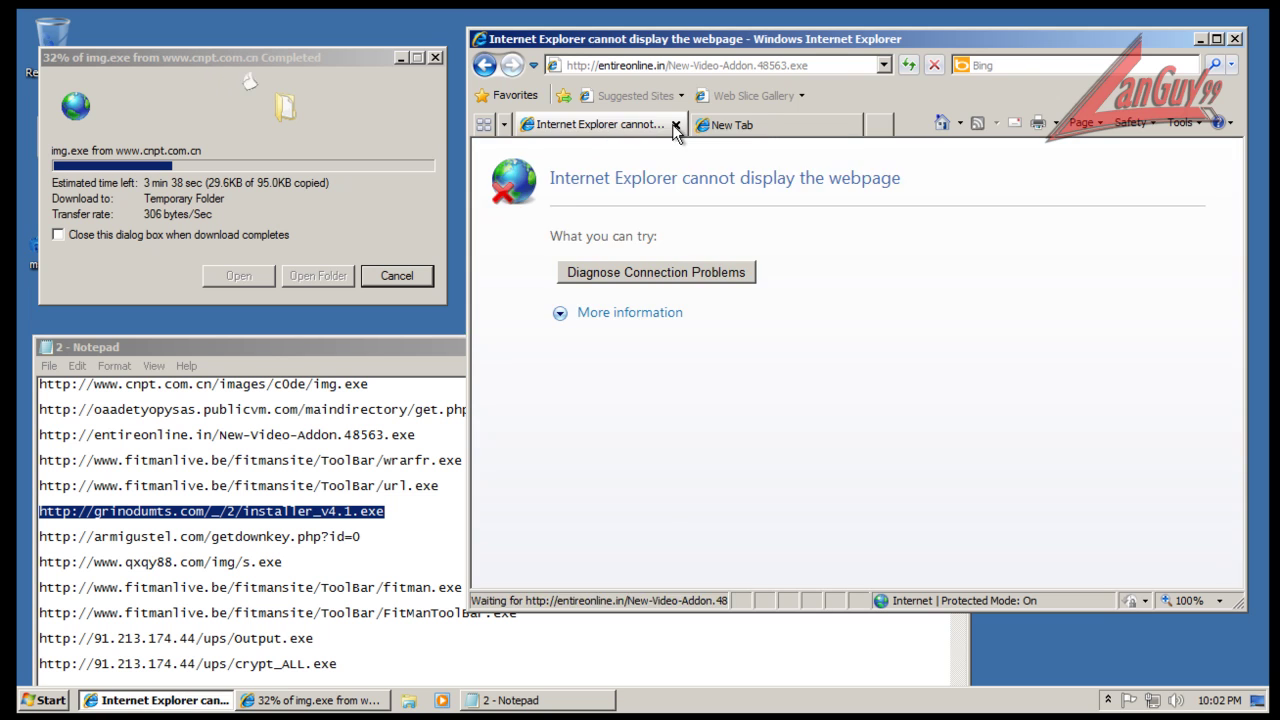
left_click(671, 124)
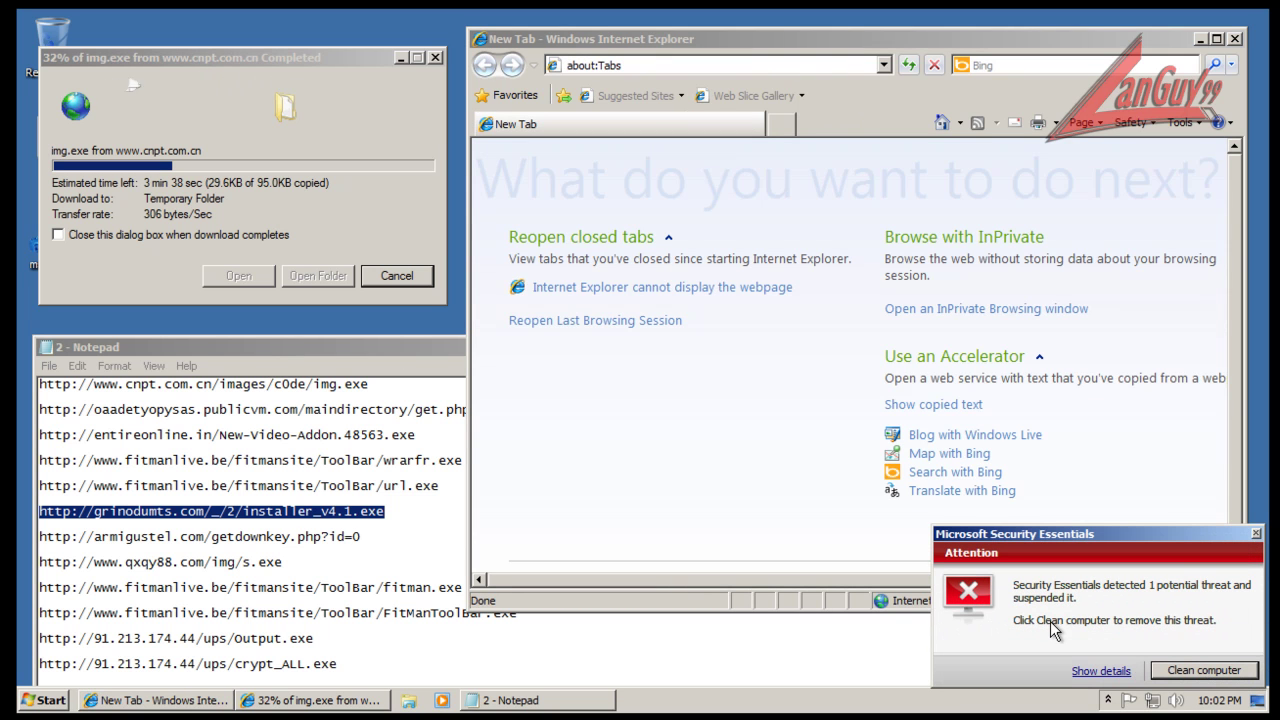
left_click(1100, 671)
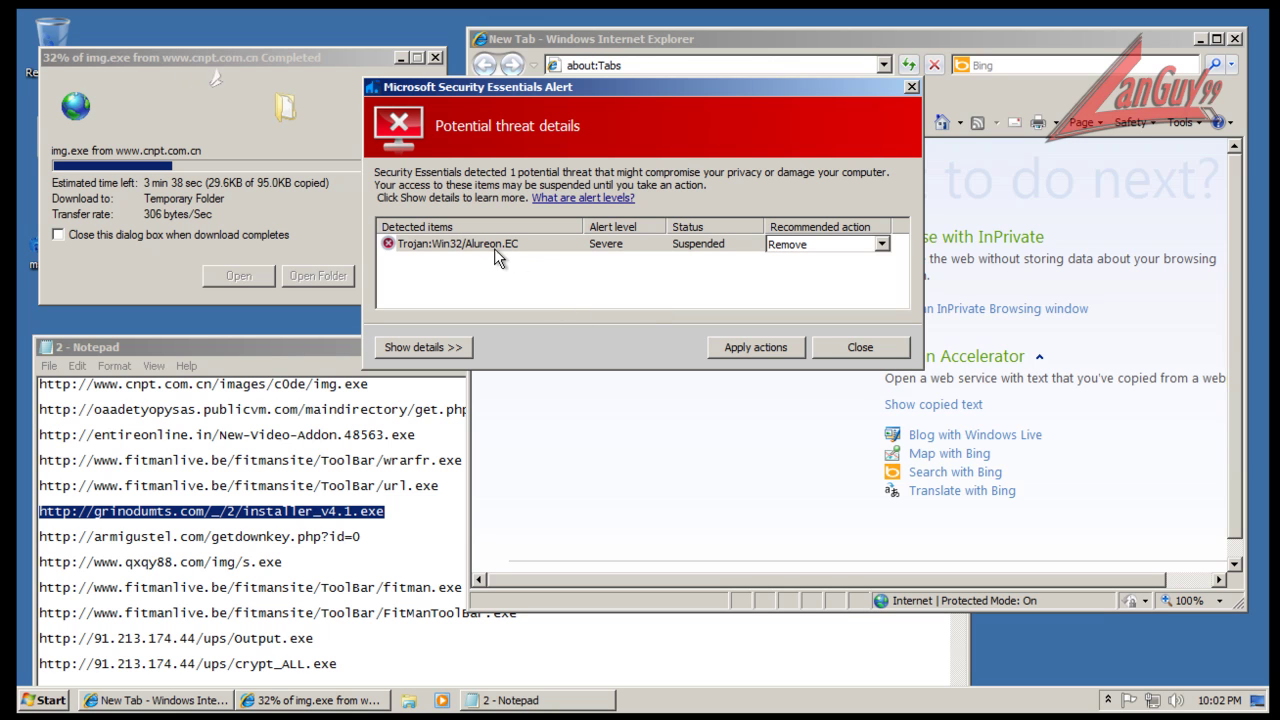
left_click(762, 347)
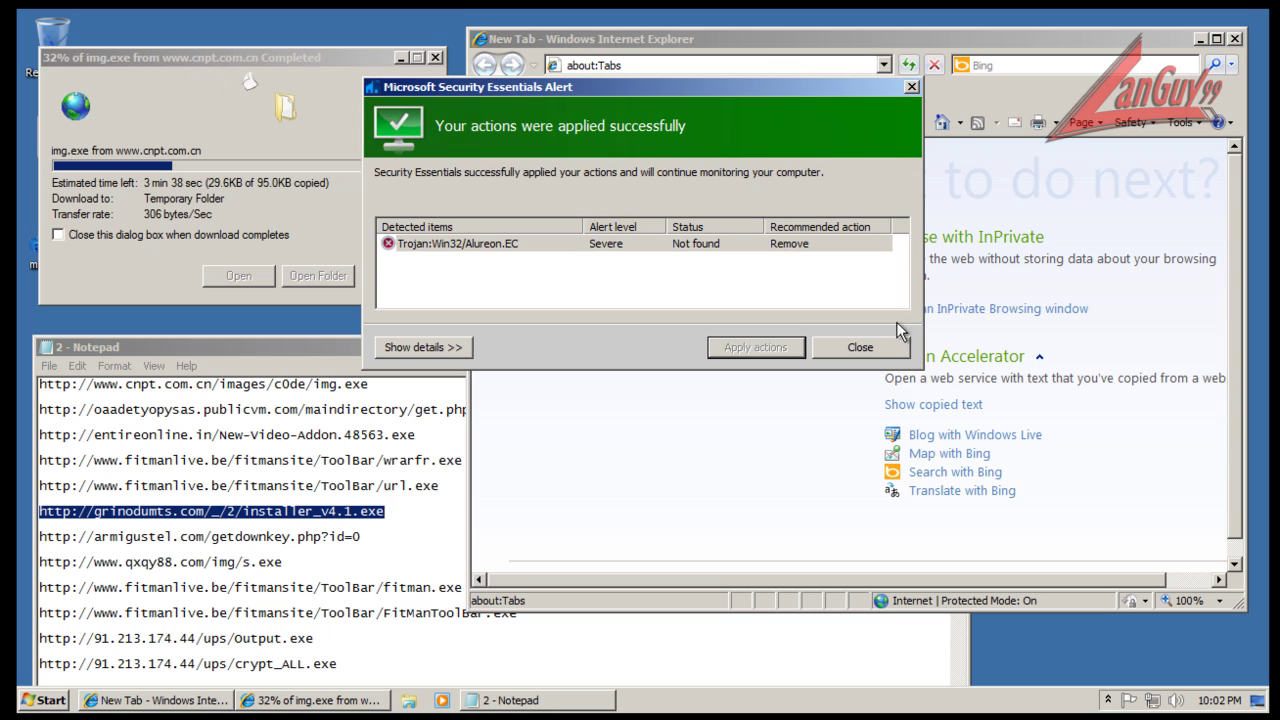
left_click(862, 347)
left_click(371, 534)
key("shift+Home")
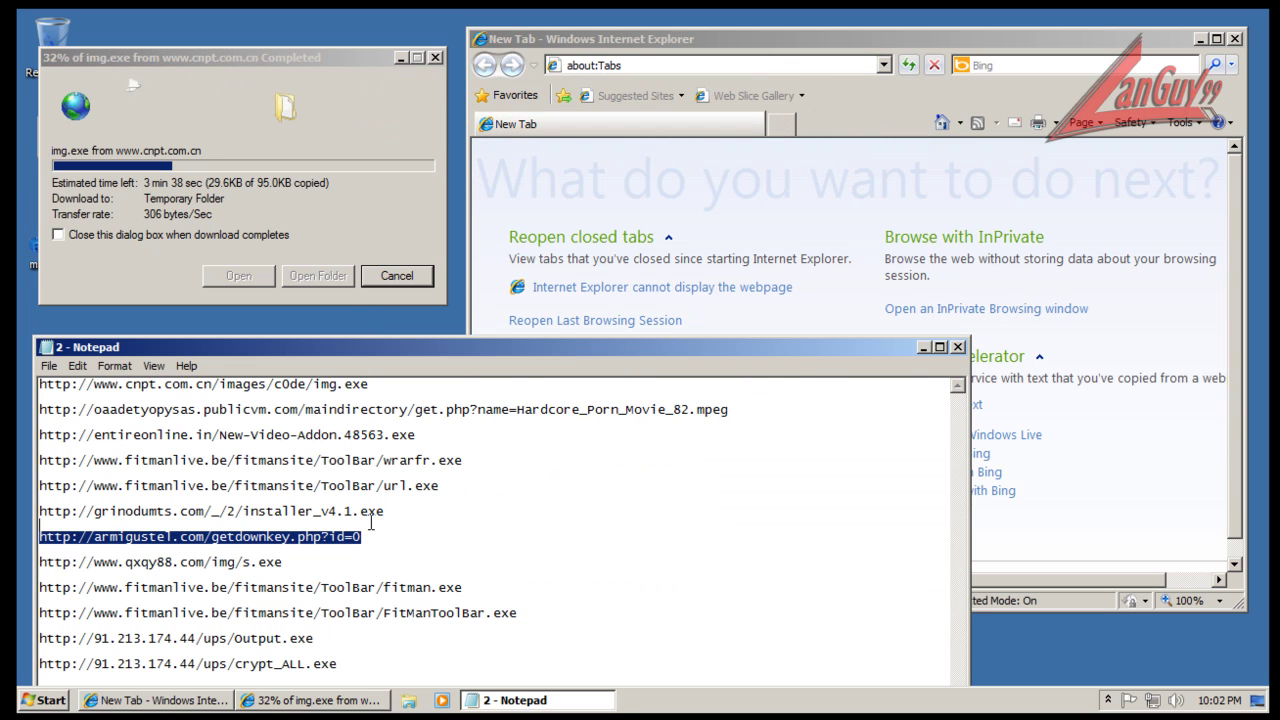
key("ctrl+c")
left_click(577, 248)
key("ctrl+v")
key("Return")
left_click(750, 368)
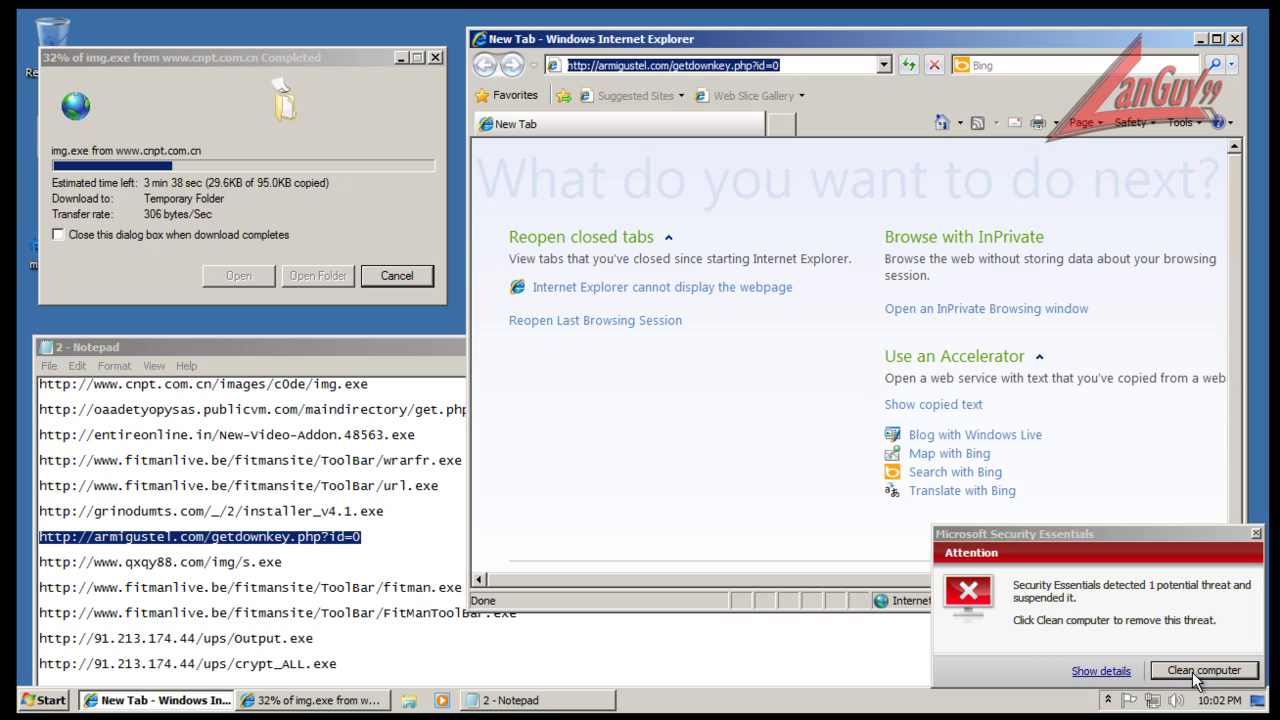
left_click(1192, 672)
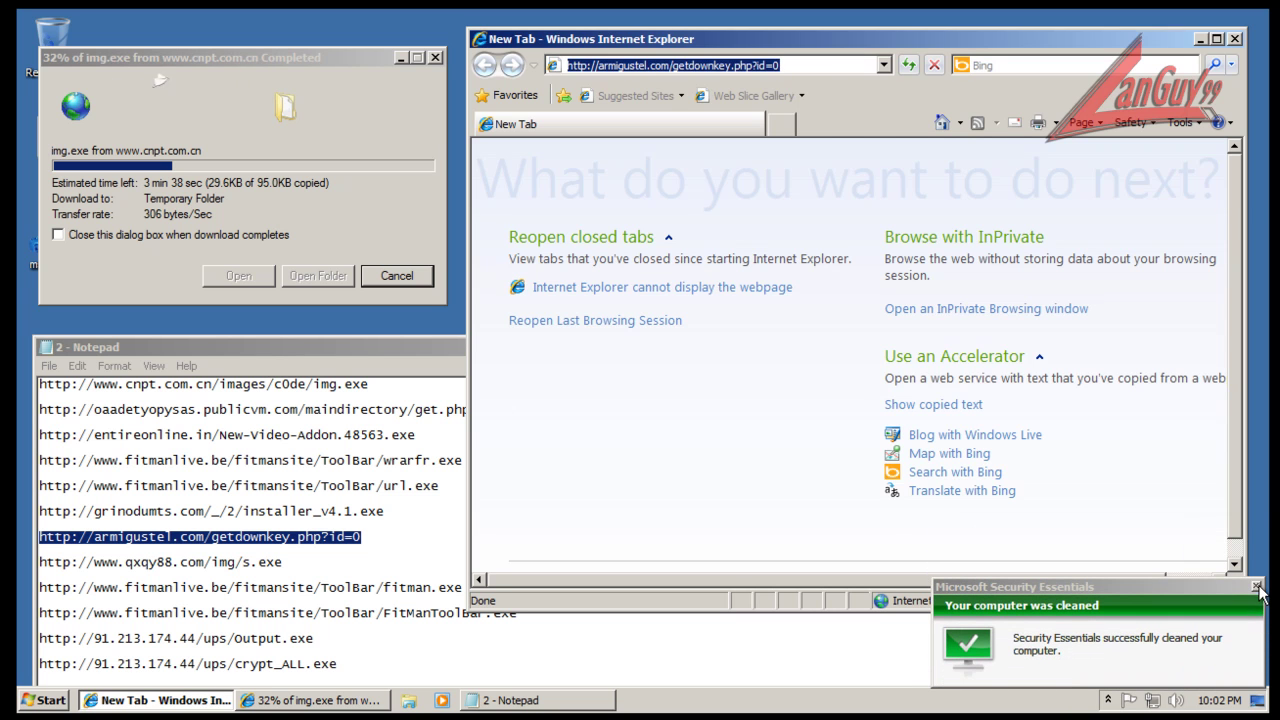
left_click(1257, 587)
left_click(284, 562)
key("shift+Home")
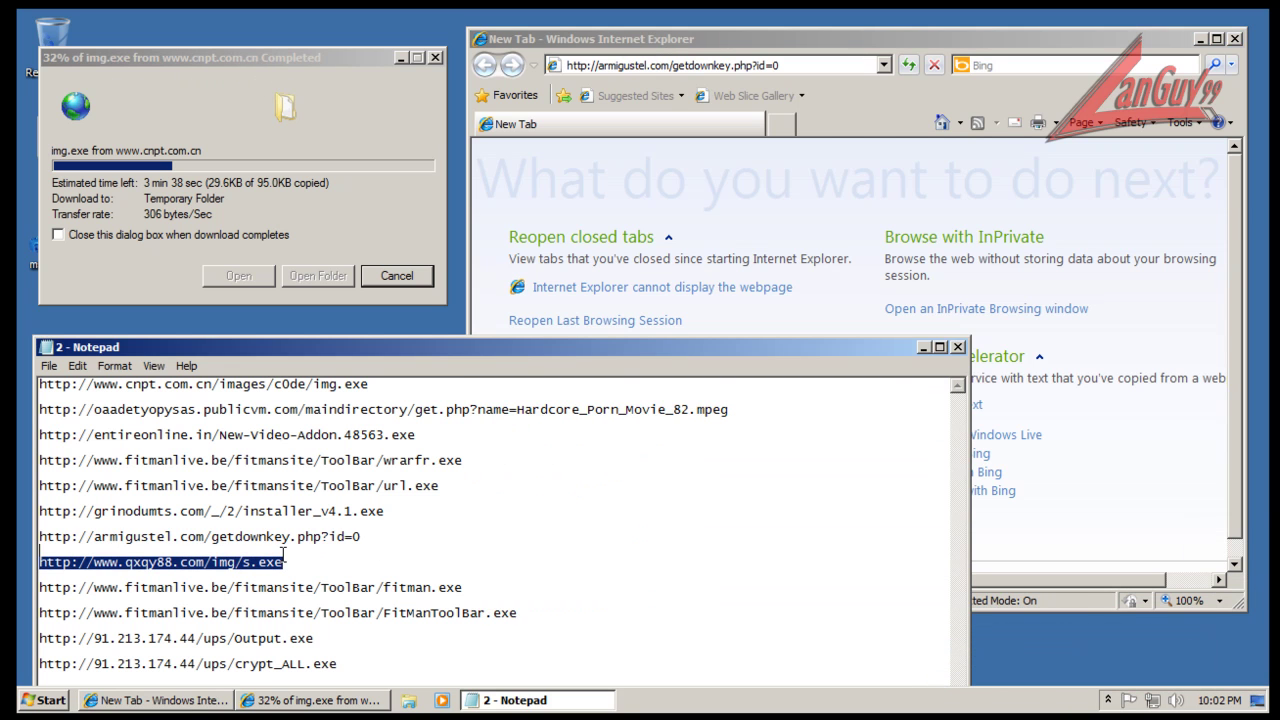
left_click(735, 85)
left_click(733, 66)
key("ctrl+v")
key("Return")
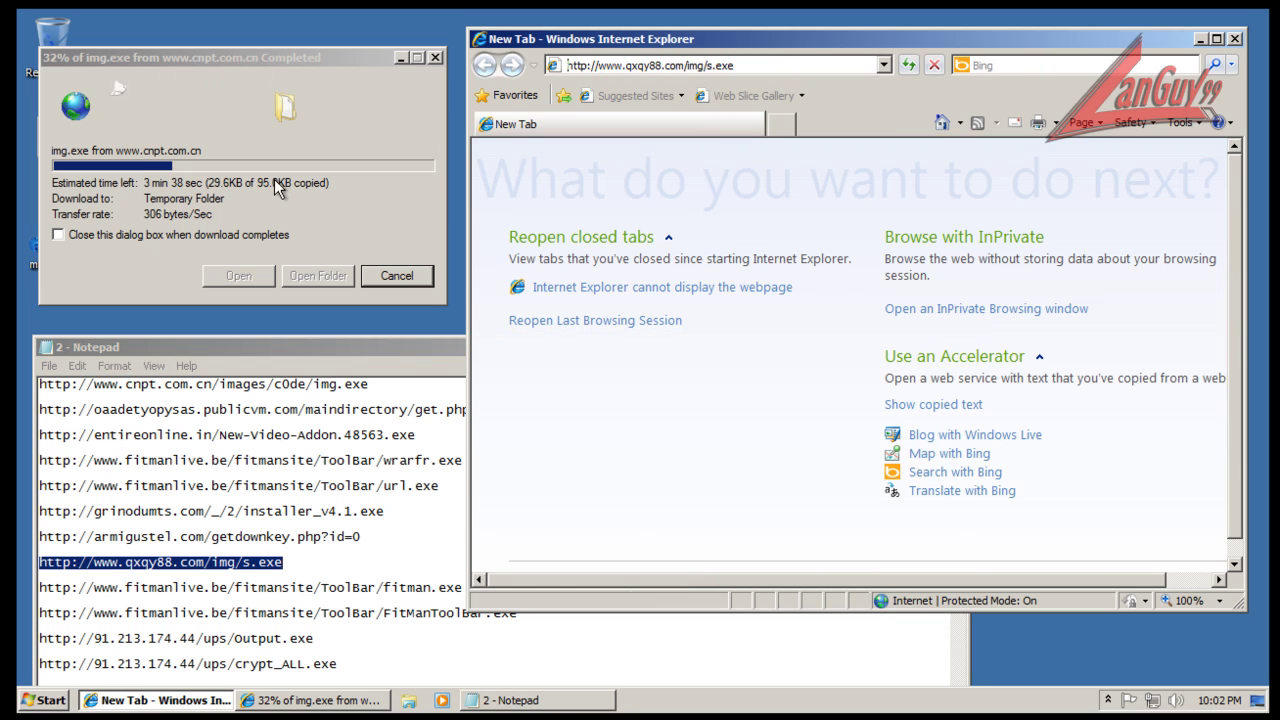
left_click(621, 368)
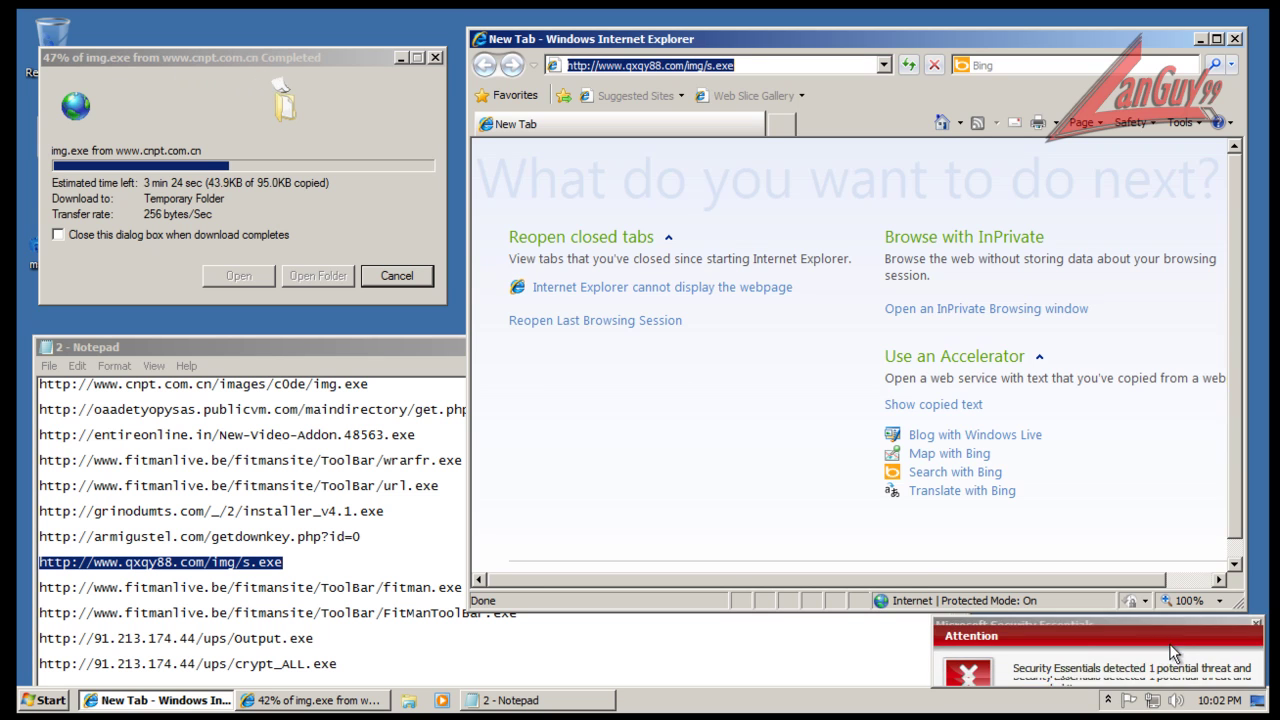
left_click(1188, 678)
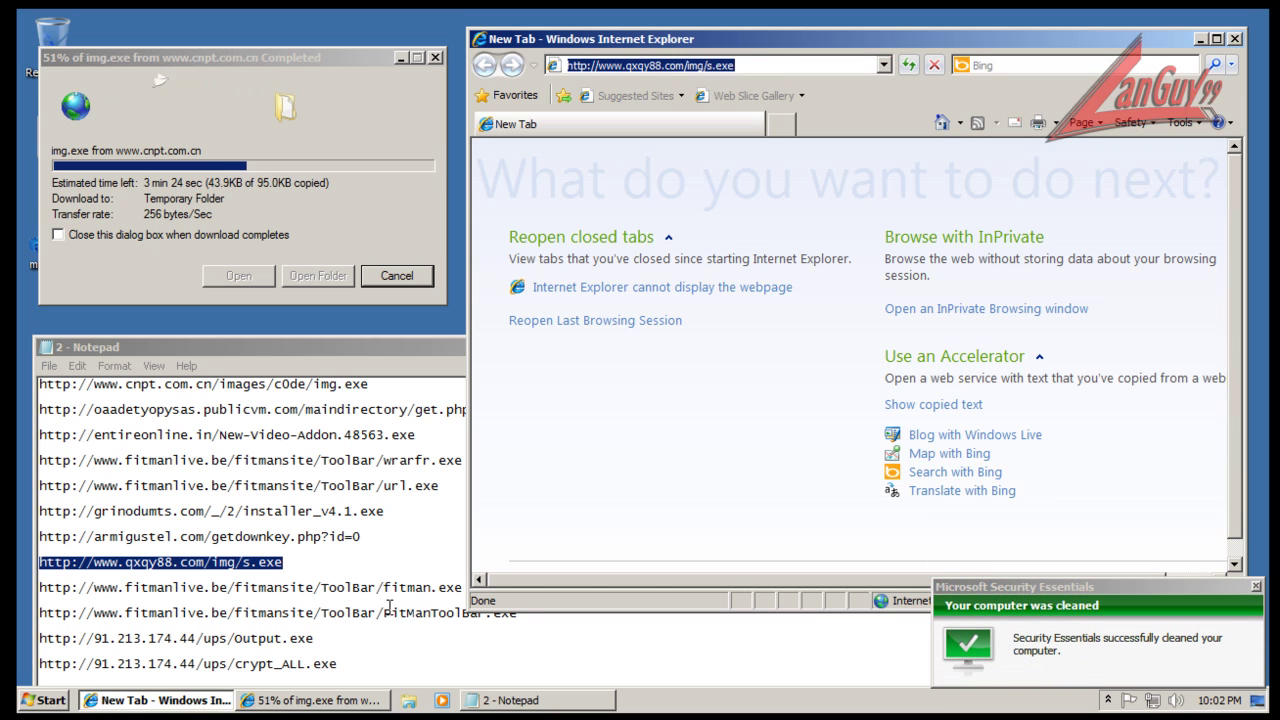
left_click(408, 592)
double_click(471, 589)
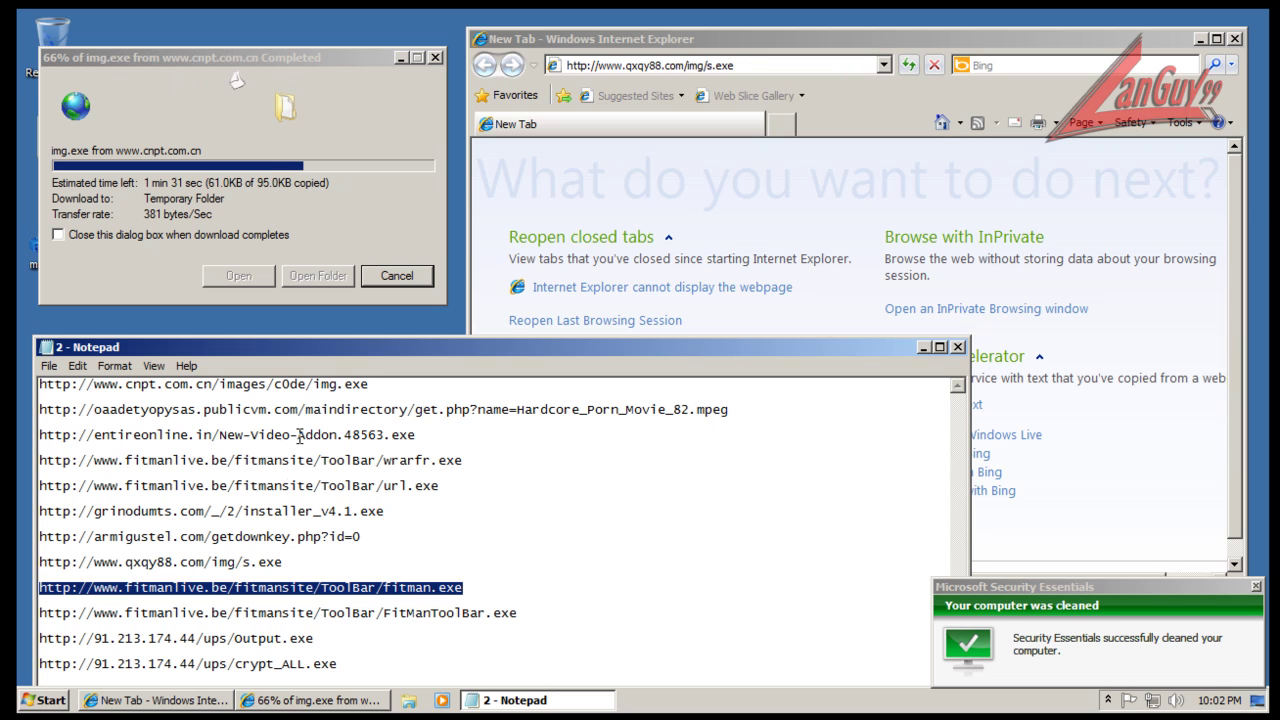
left_click(880, 36)
left_click(840, 65)
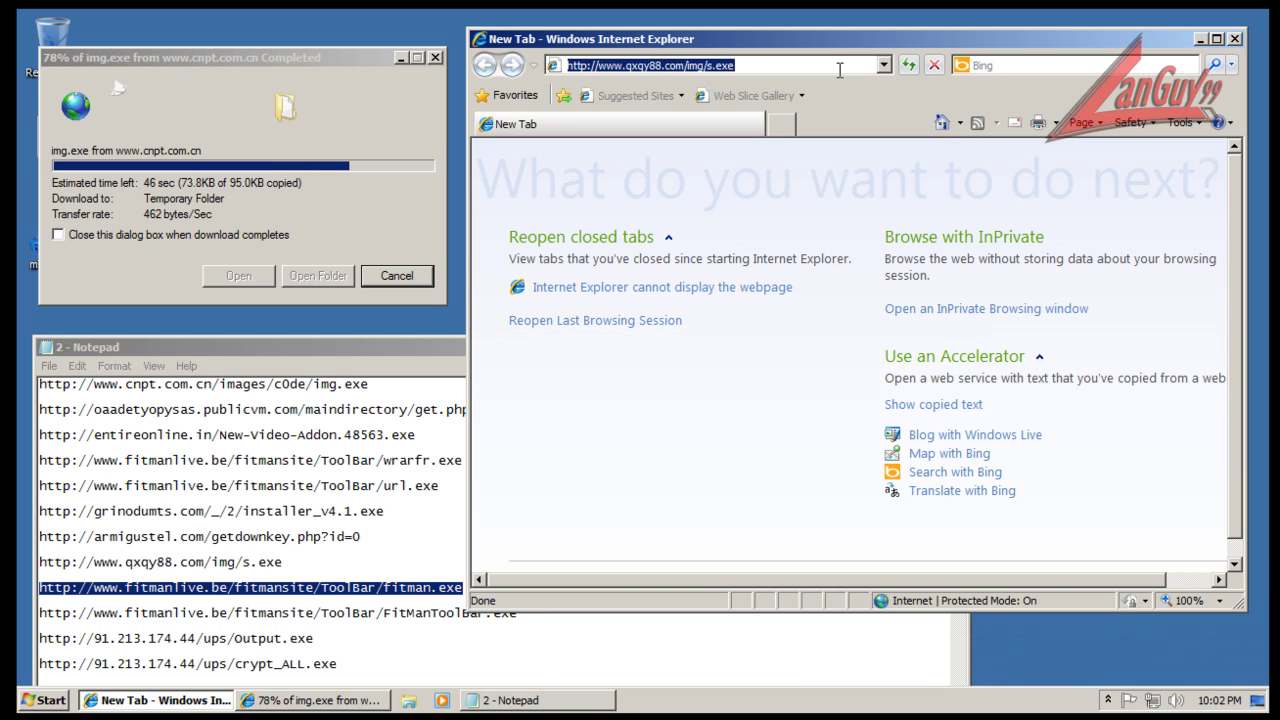
key("ctrl+v")
key("Return")
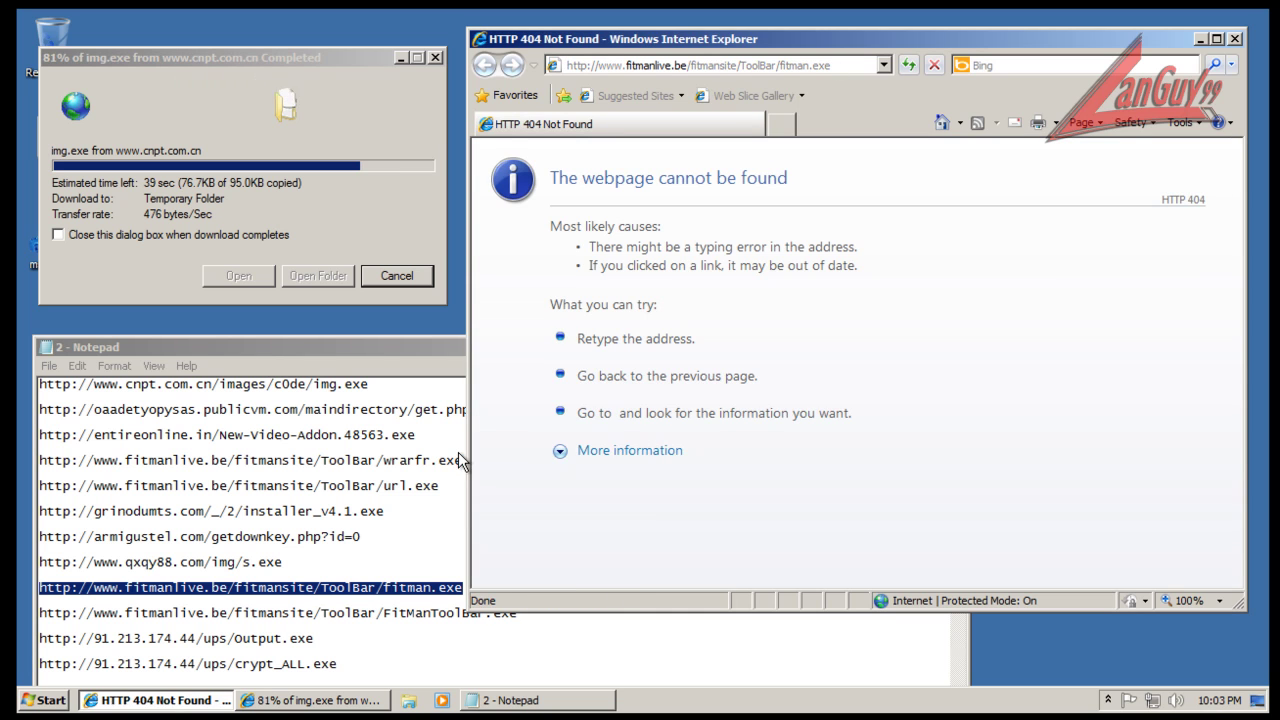
left_click(390, 627)
double_click(527, 601)
key("ctrl+c")
left_click(777, 65)
key("ctrl+v")
key("Return")
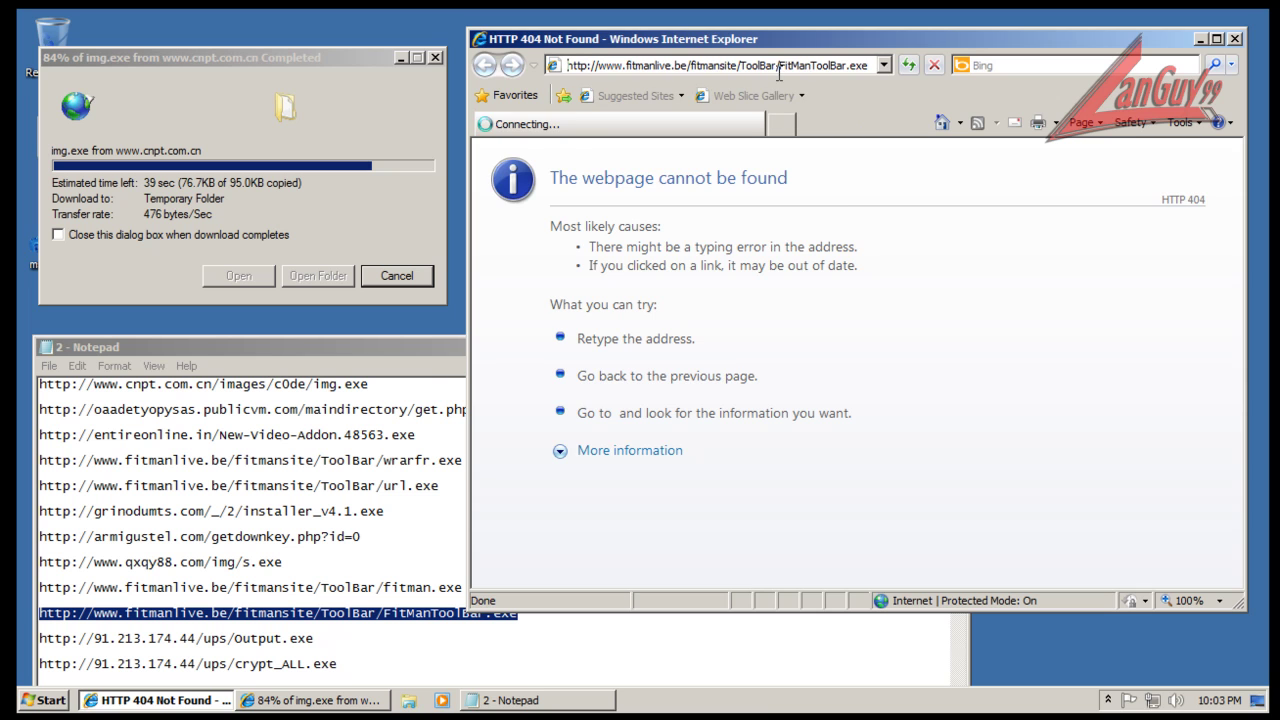
left_click(606, 363)
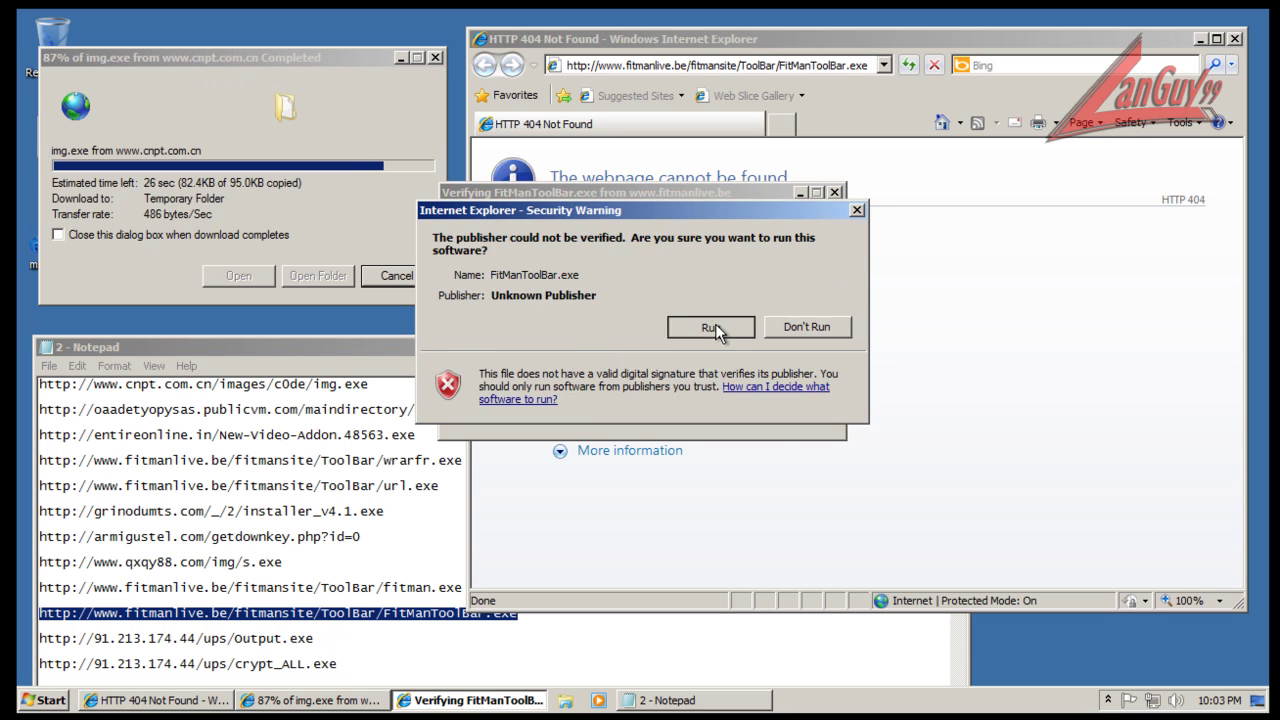
left_click(712, 326)
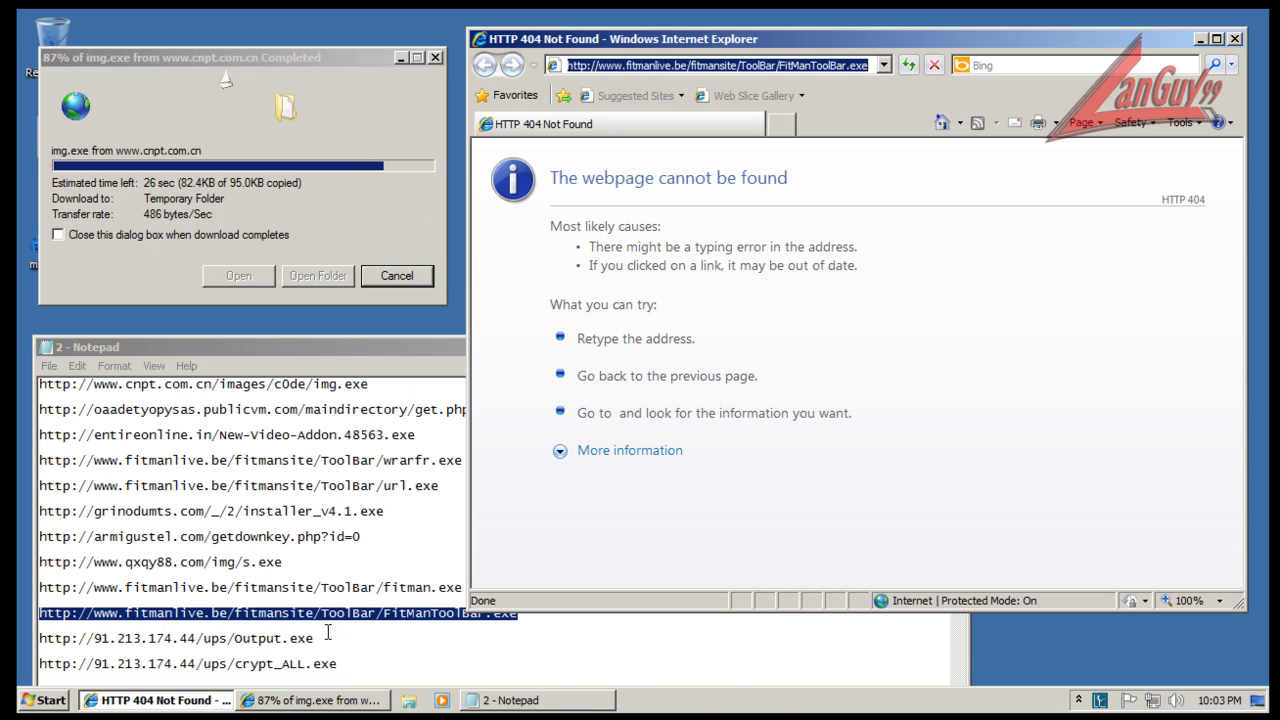
left_click(322, 632)
double_click(311, 638)
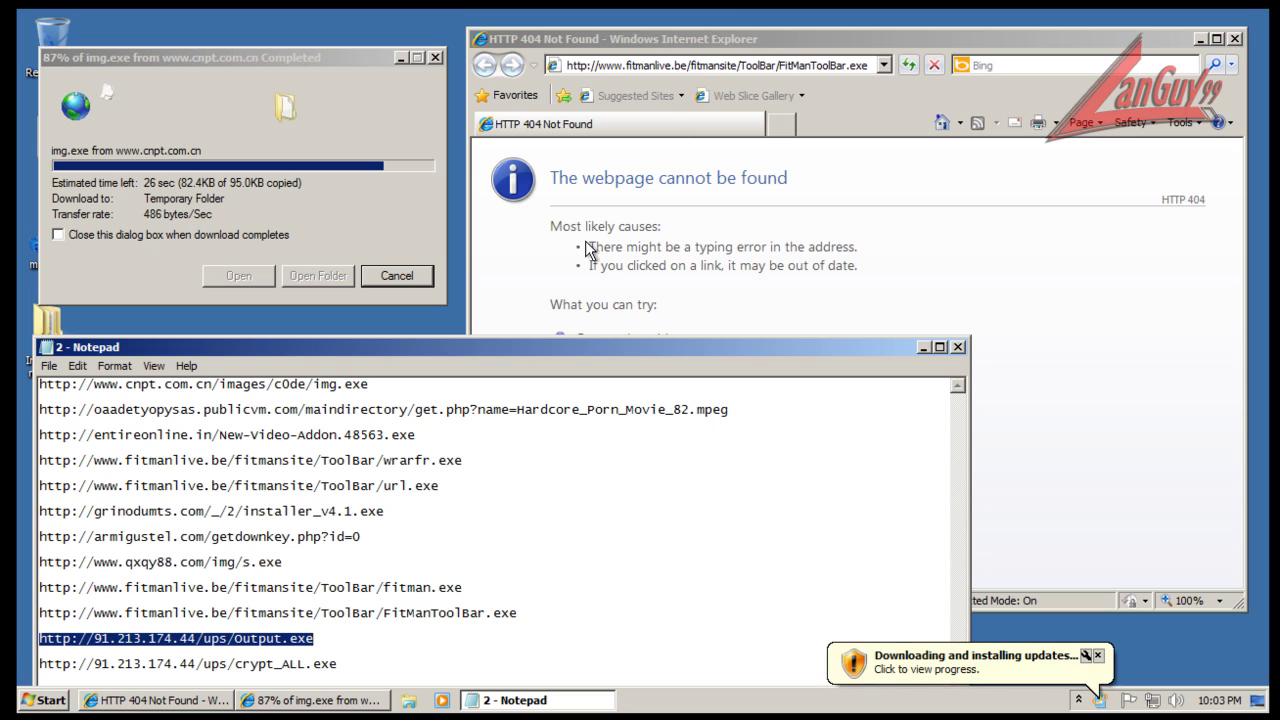
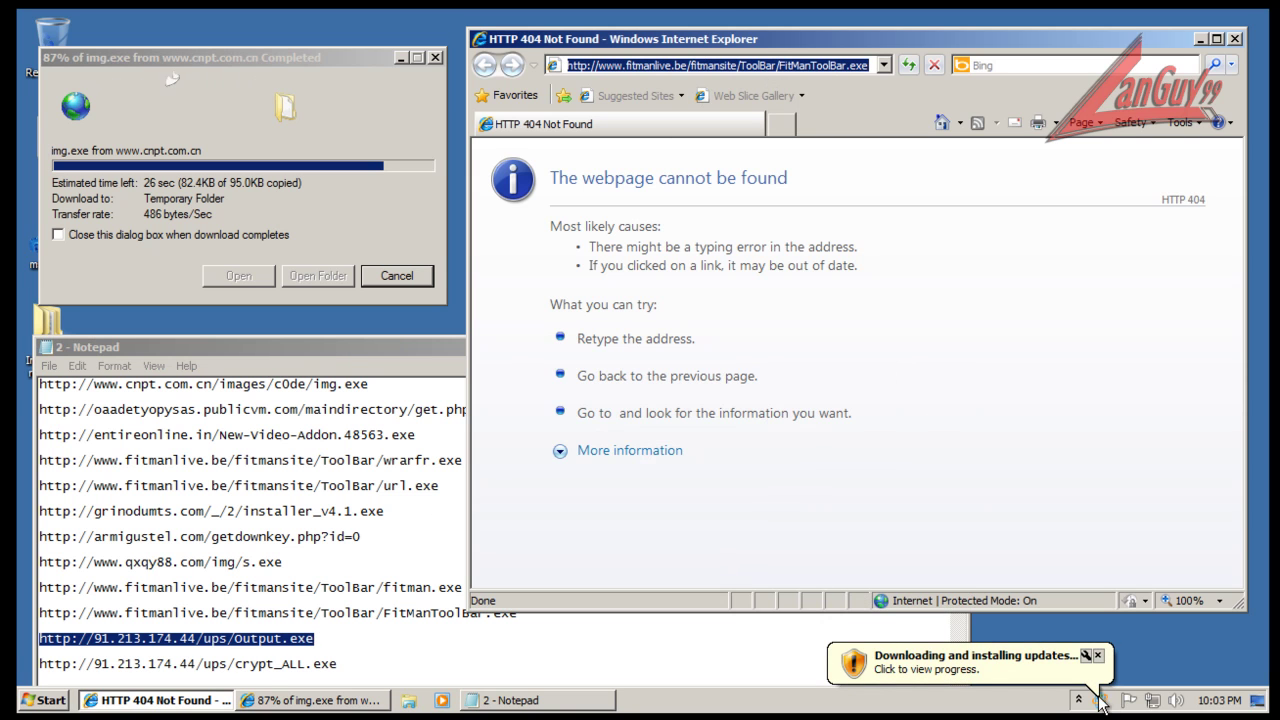
left_click(1100, 697)
right_click(1100, 697)
left_click(1110, 705)
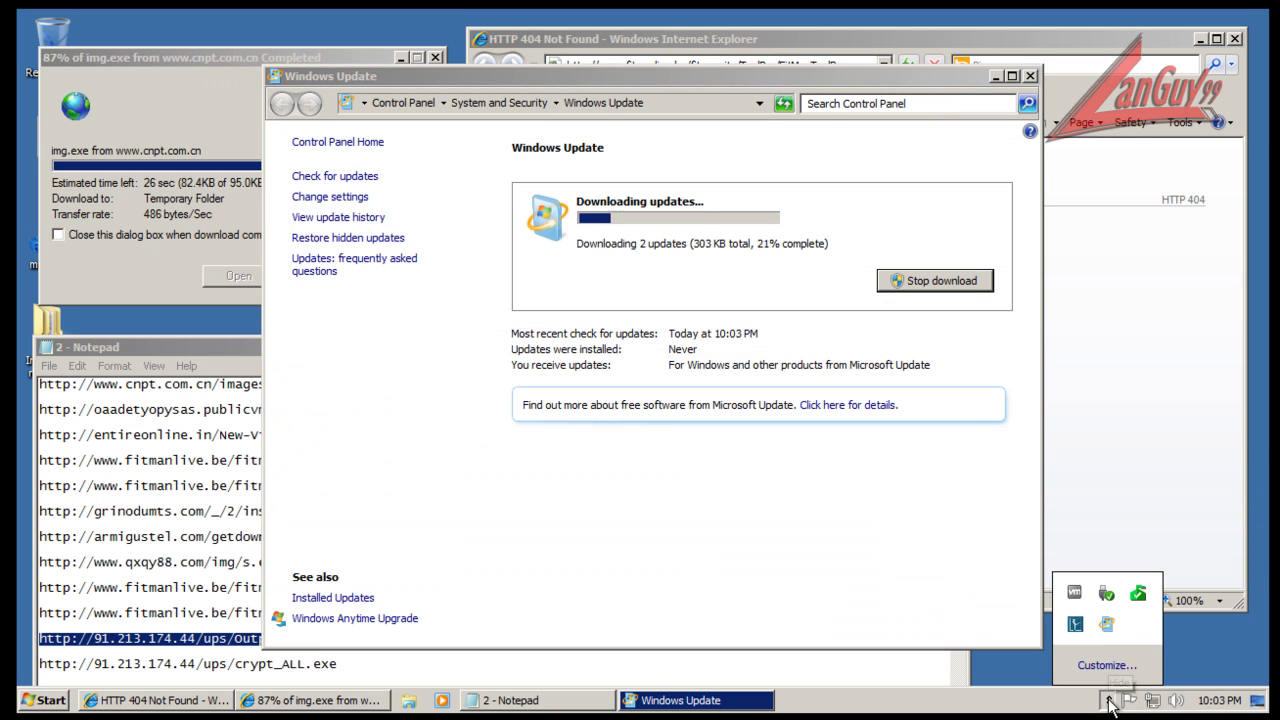
left_click(916, 283)
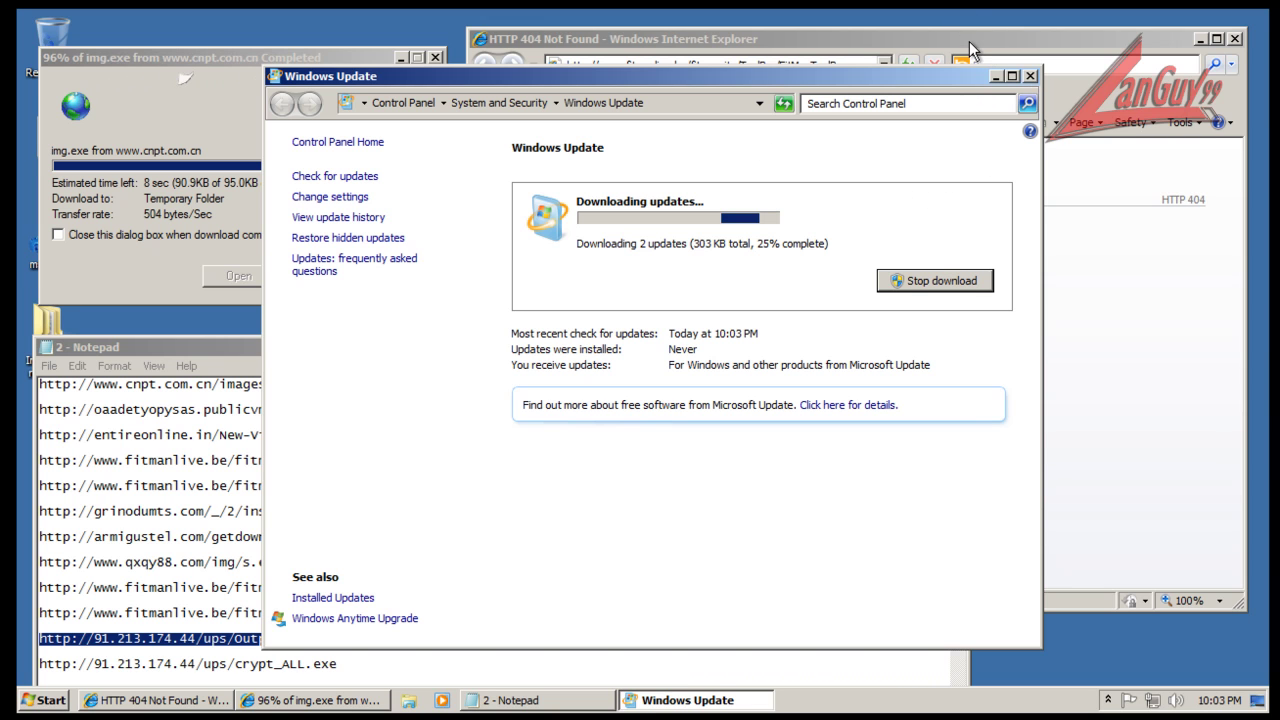
left_click(755, 33)
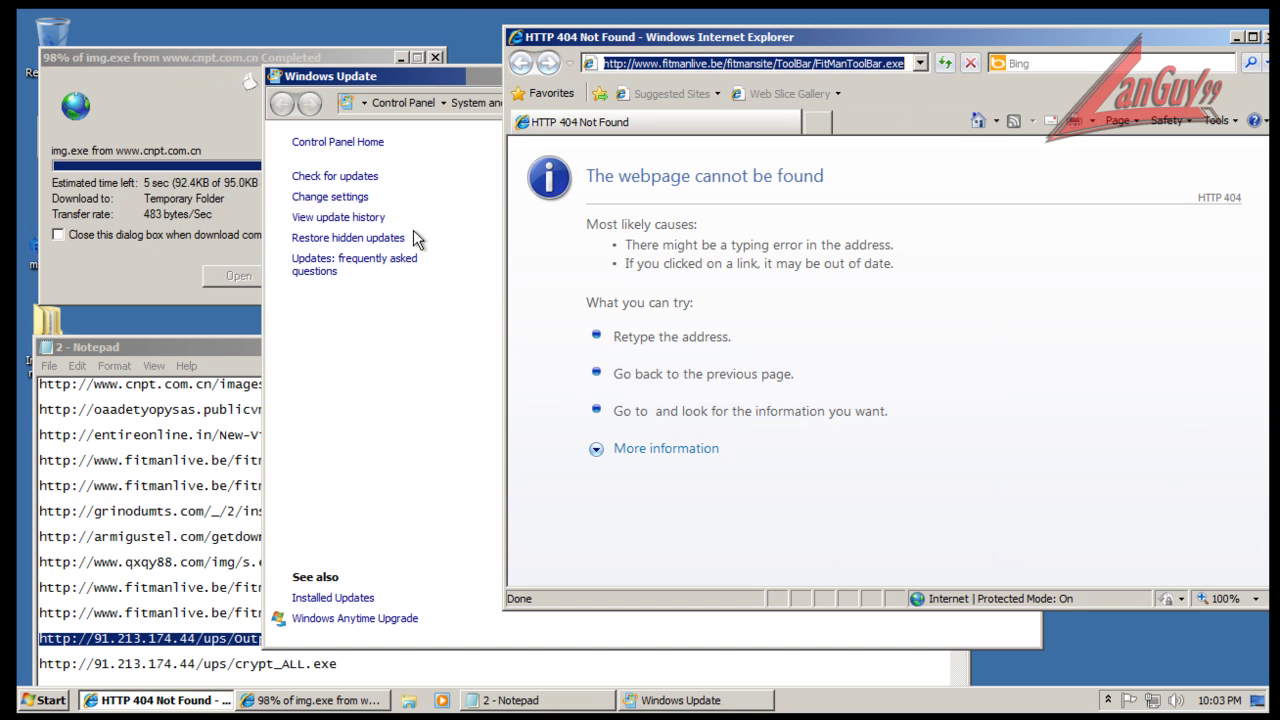
left_click(193, 349)
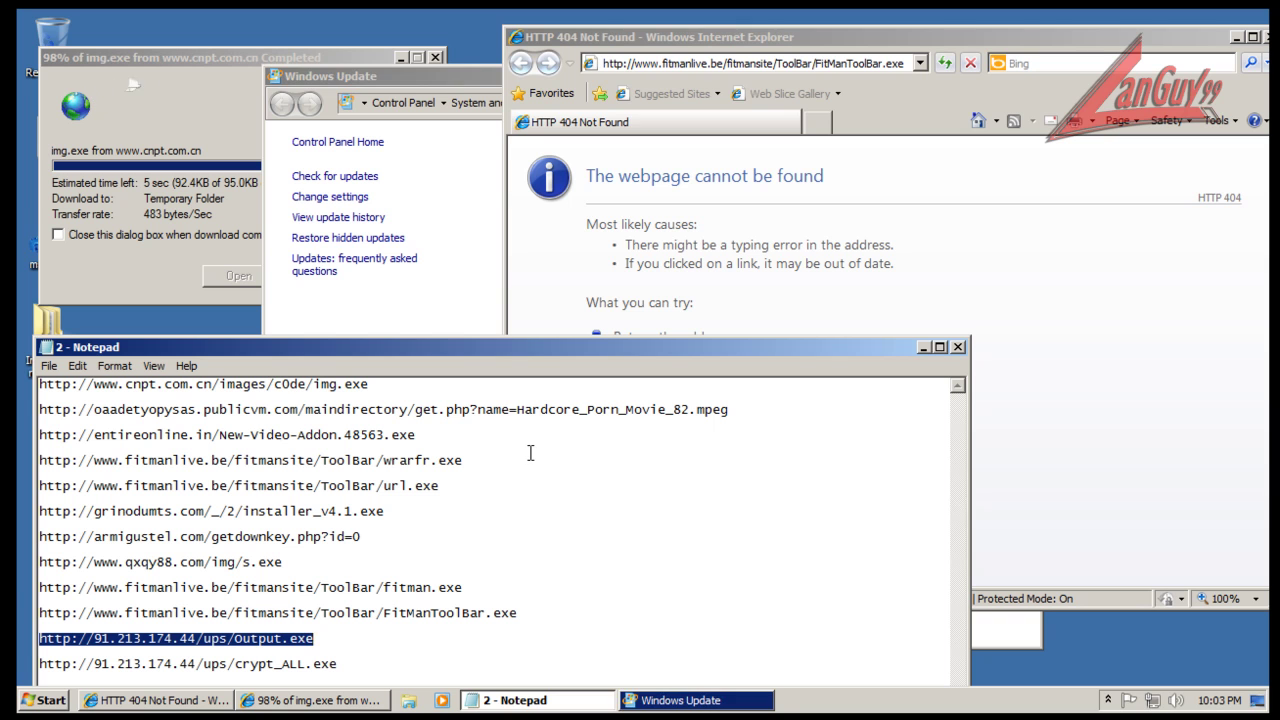
left_click(743, 702)
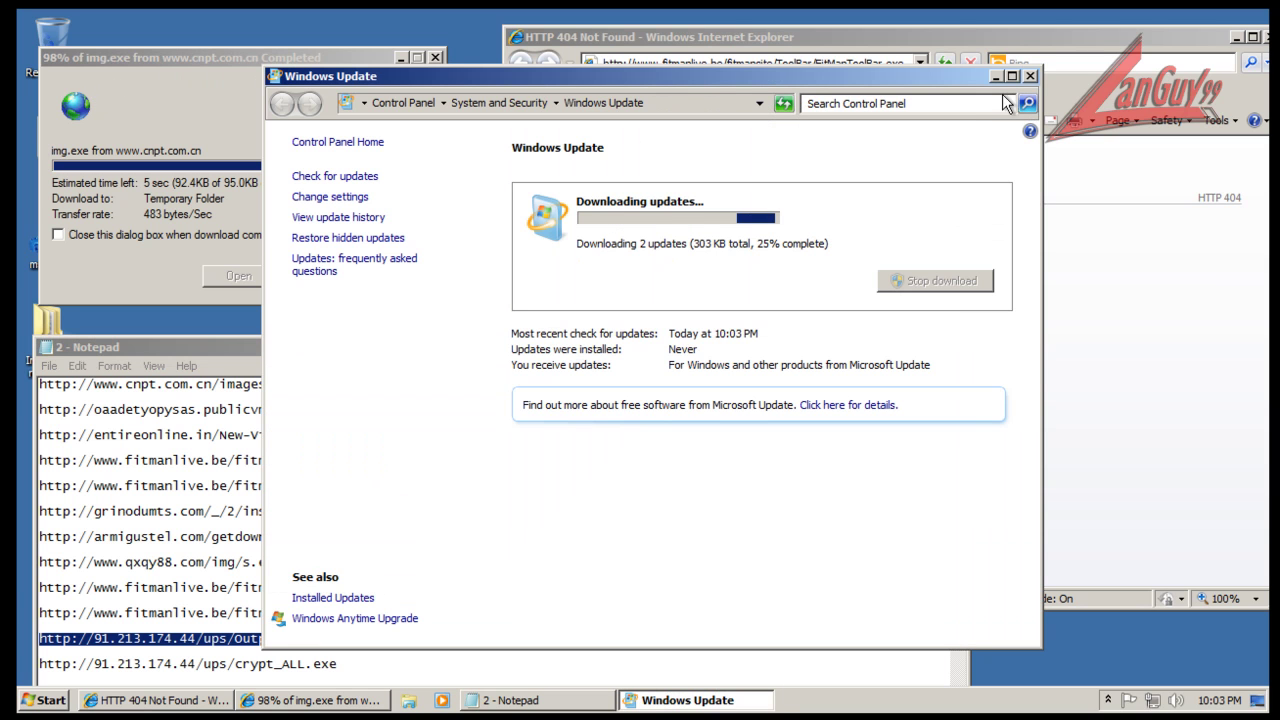
left_click(1035, 38)
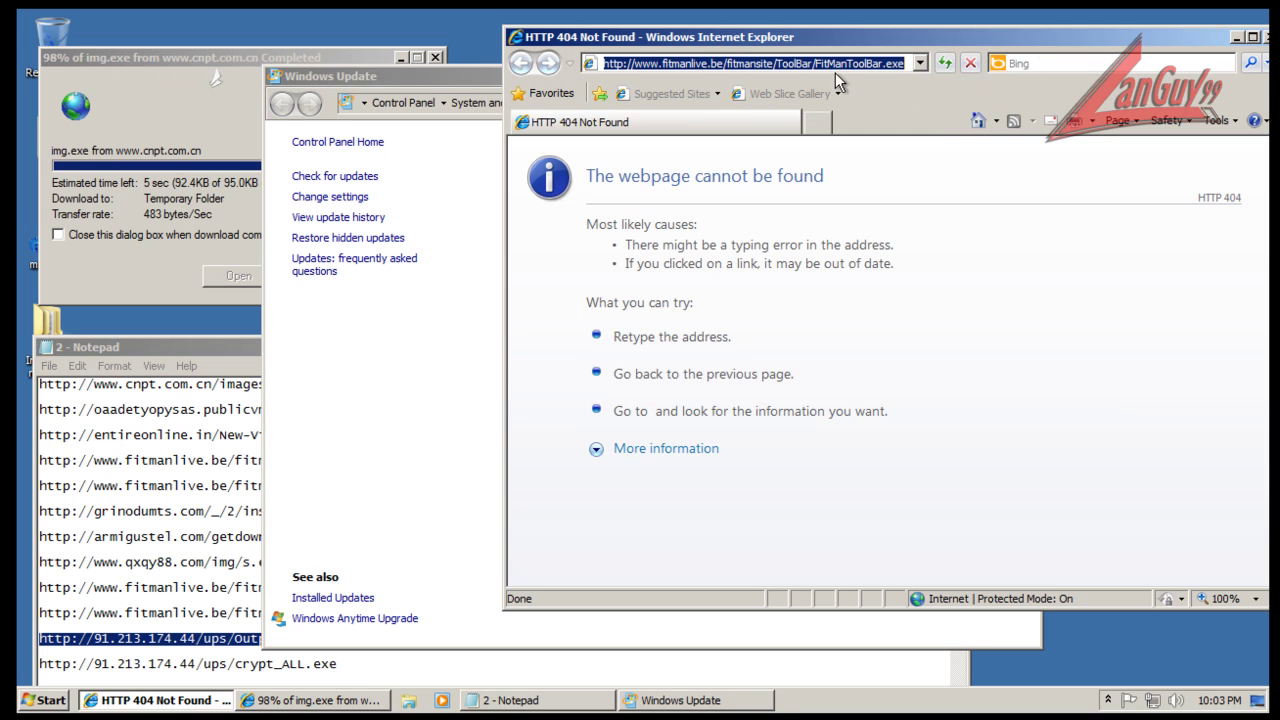
key("Return")
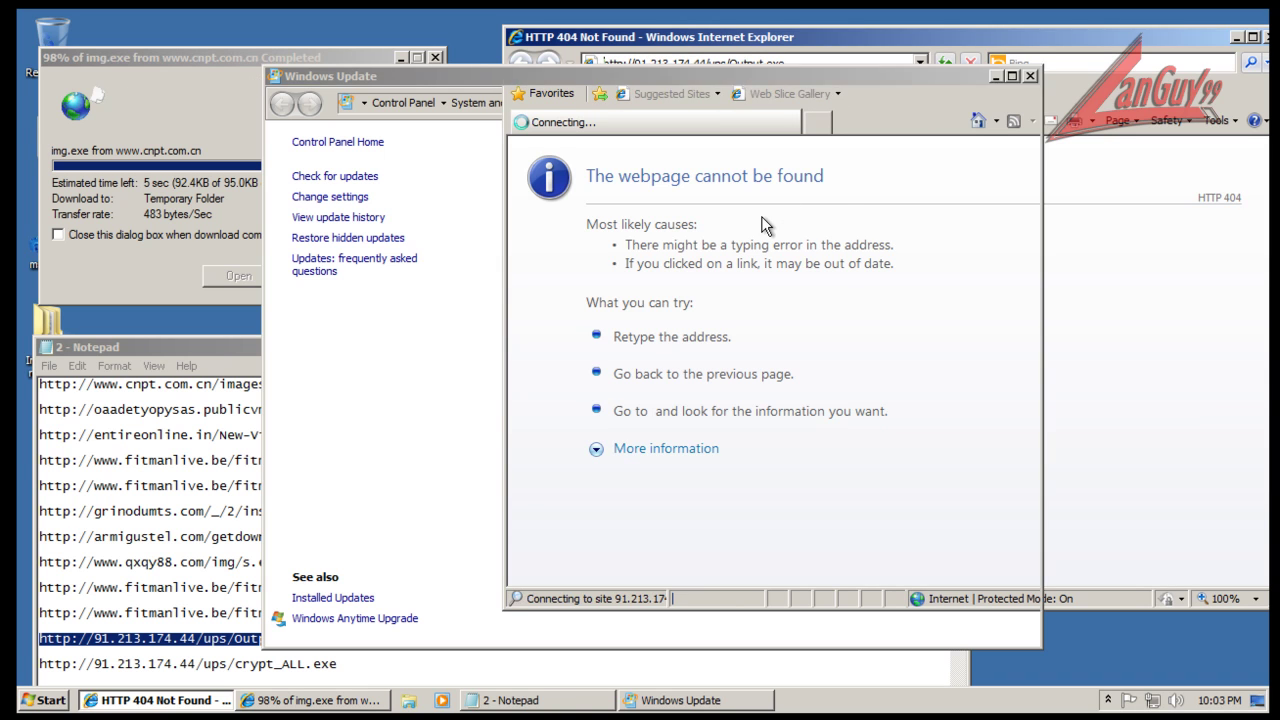
left_click(629, 367)
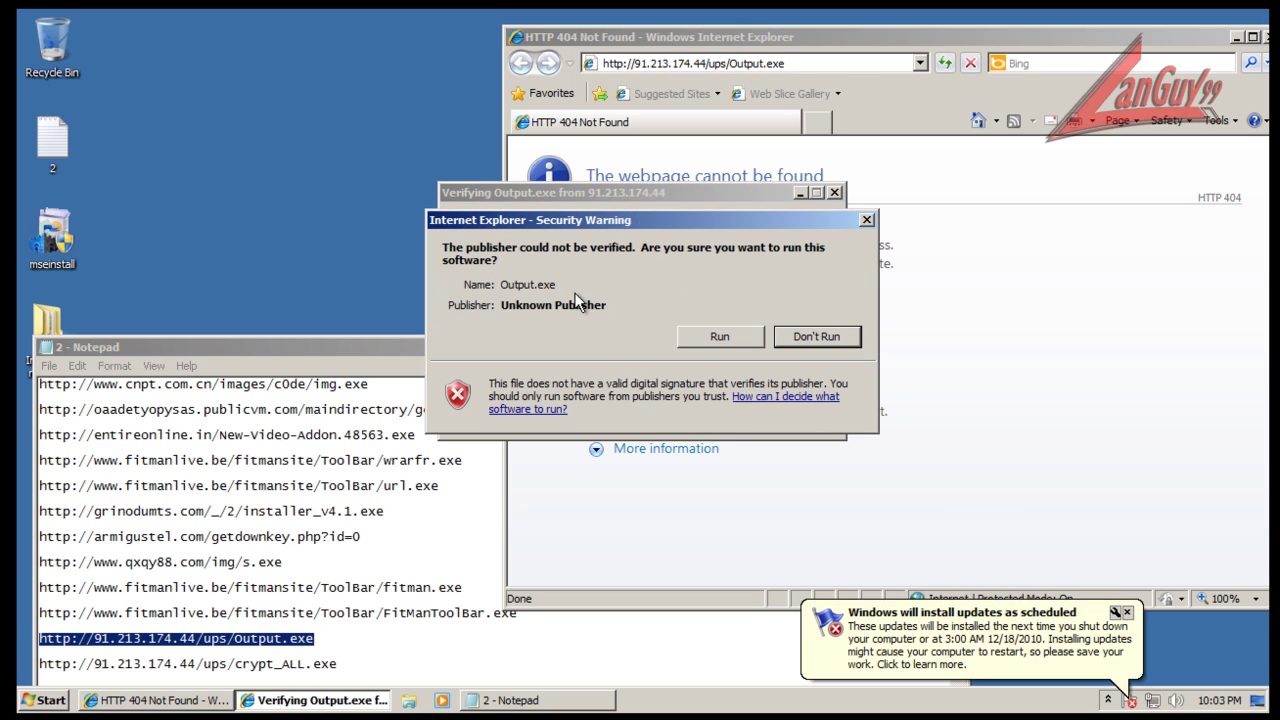
- Dismiss the scheduled updates notification and have Security Essentials clean the detected threat
left_click(1127, 612)
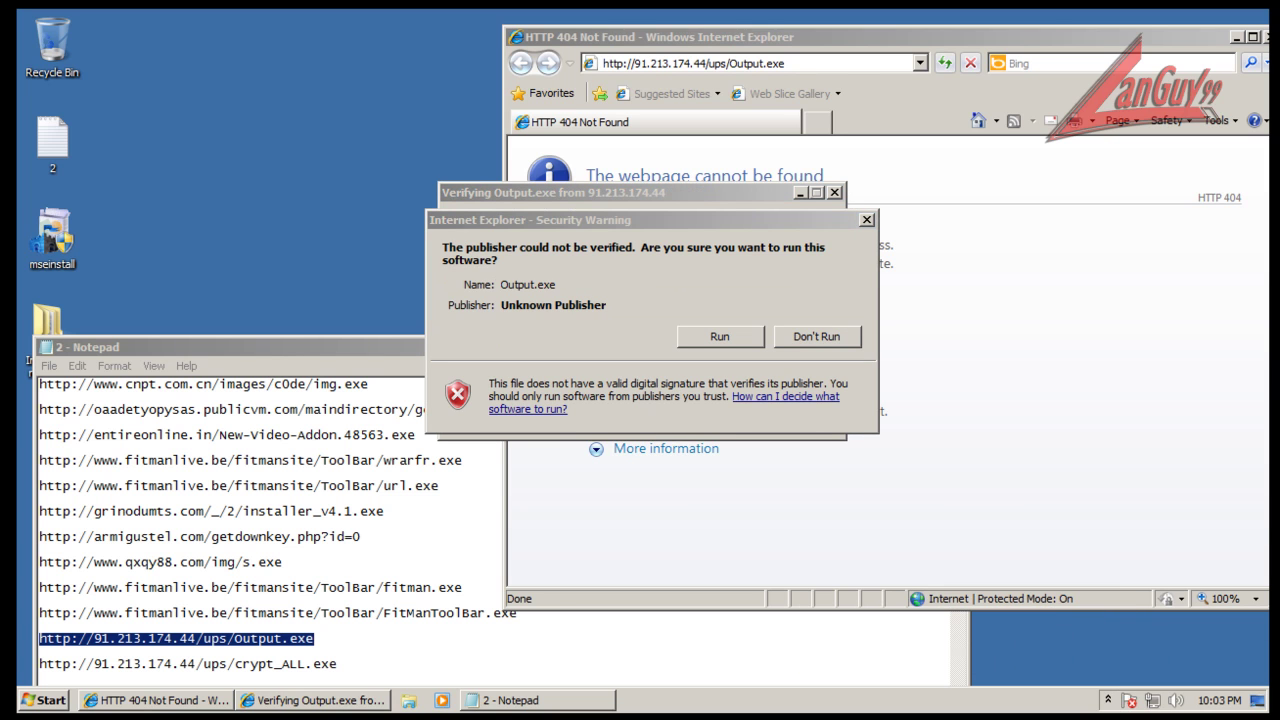
left_click(1107, 699)
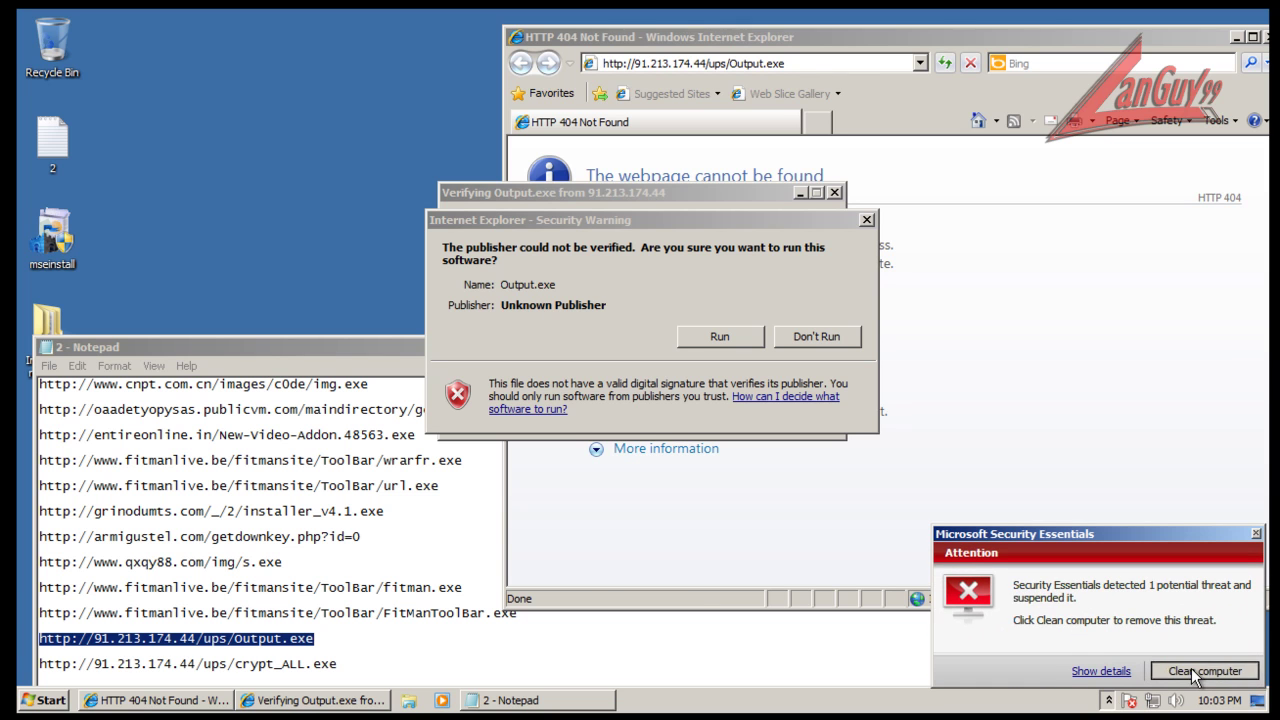
left_click(1193, 669)
left_click(1255, 588)
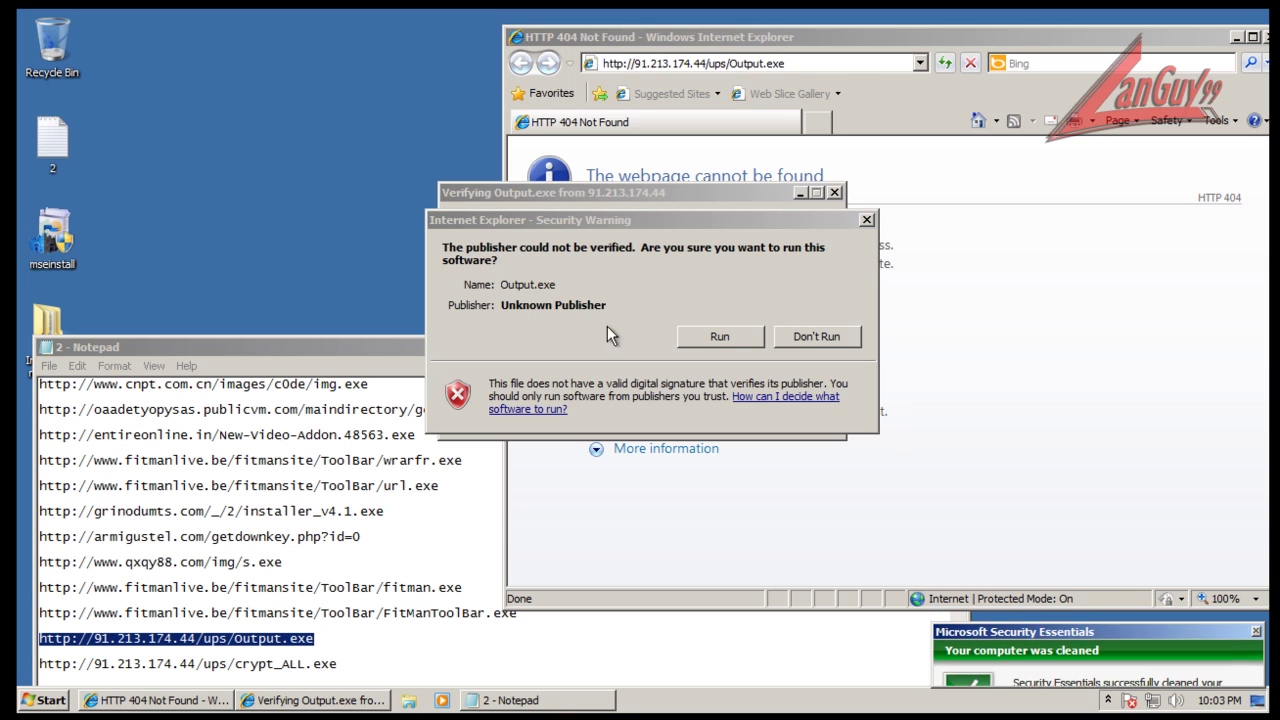
- Allow the unverified Output.exe to run, and also allow the svchost.exe it launches from AppData\Roaming
left_click(699, 334)
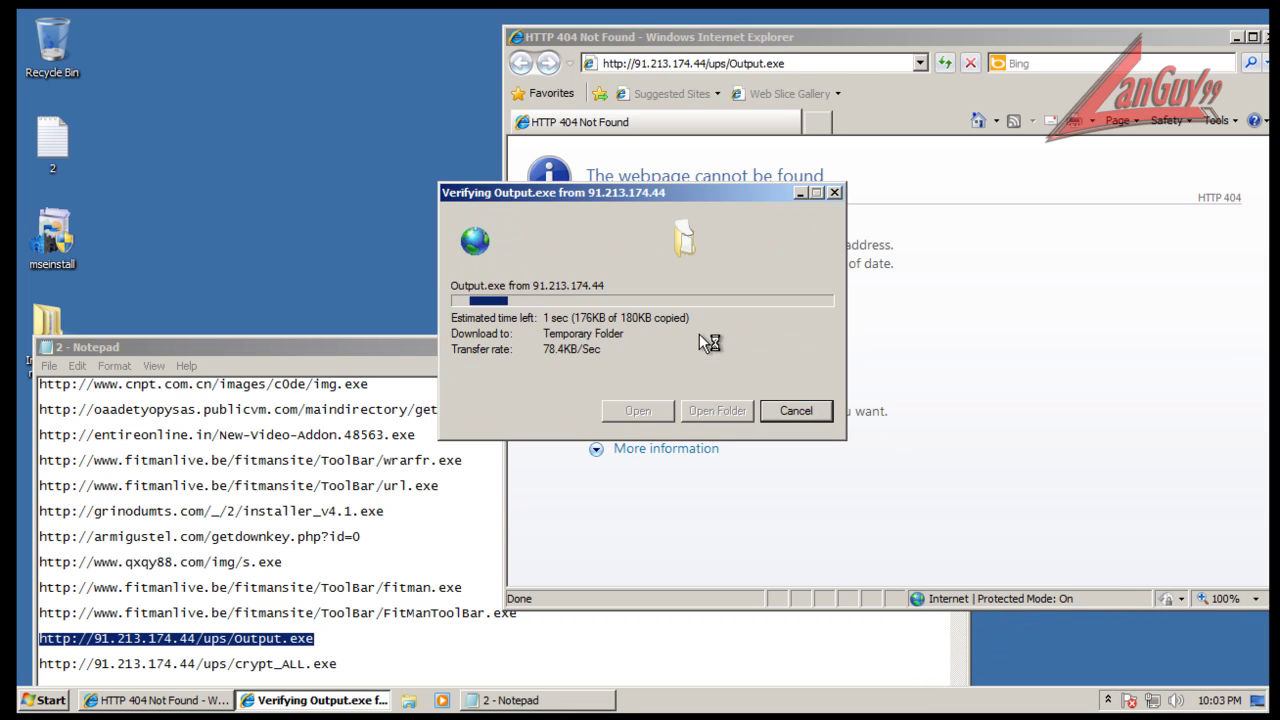
left_click(343, 663)
left_click(750, 230)
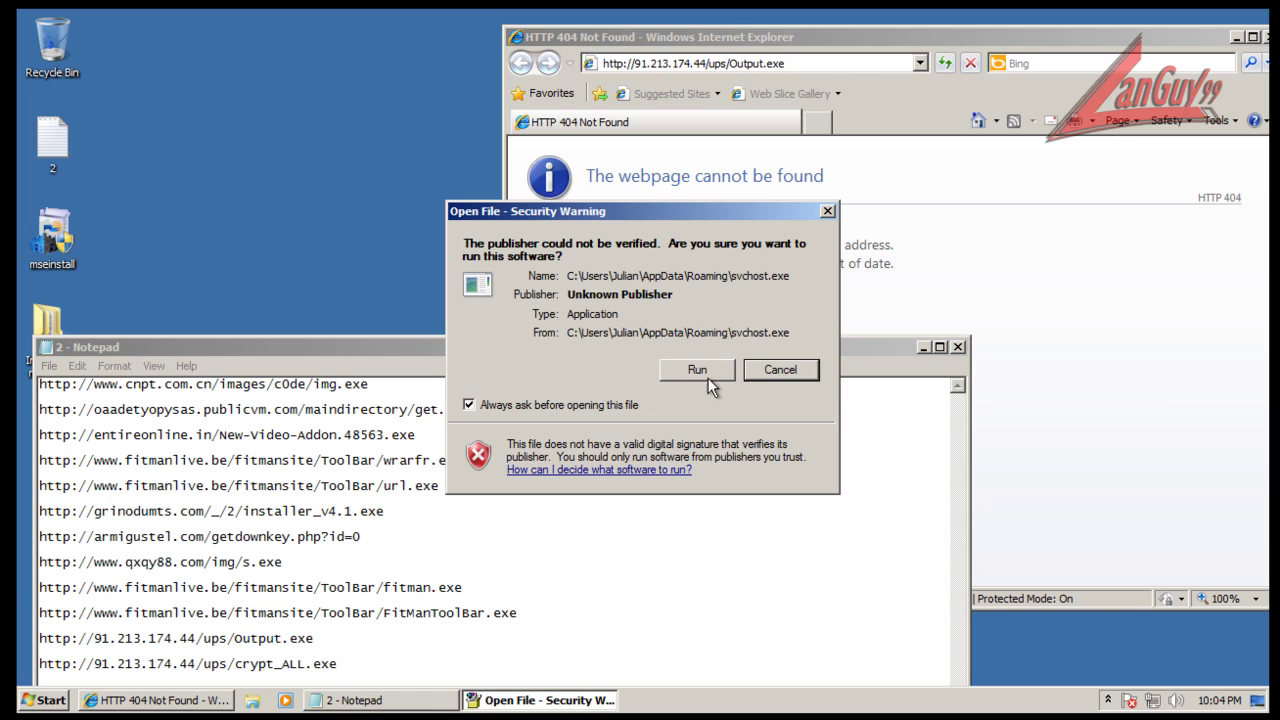
left_click(700, 369)
key("shift+Home")
key("ctrl+c")
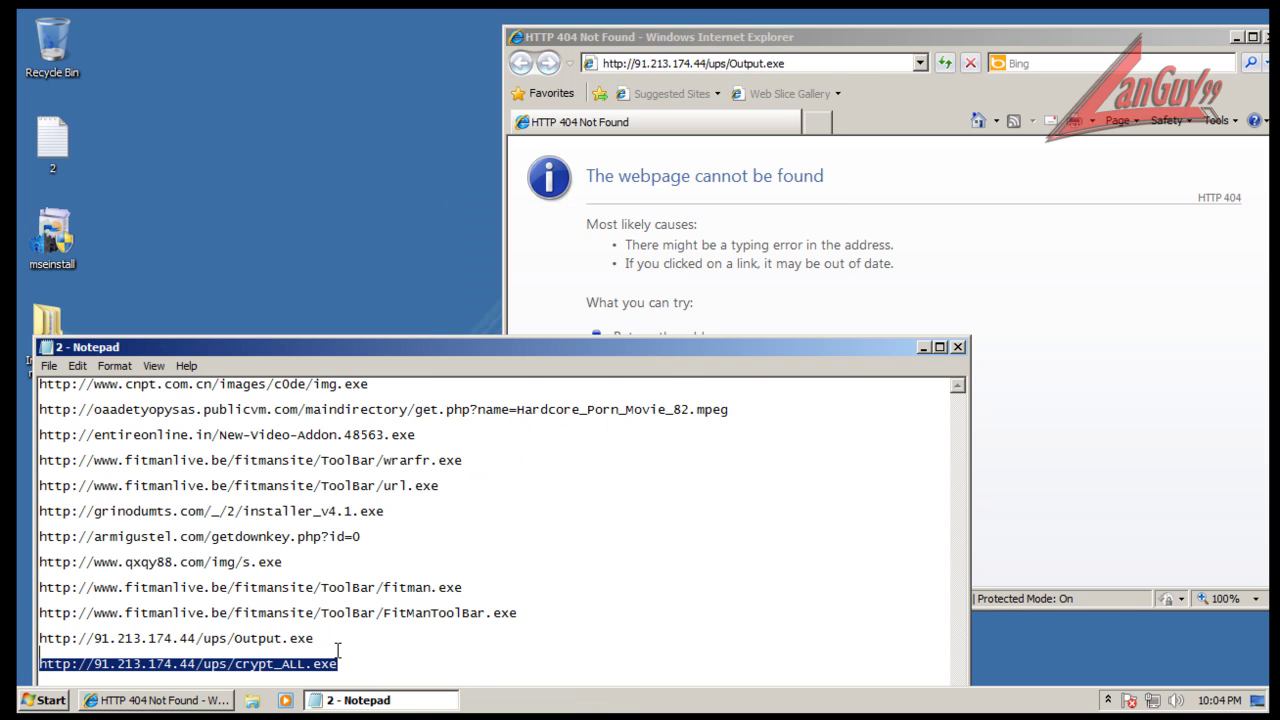
left_click(789, 64)
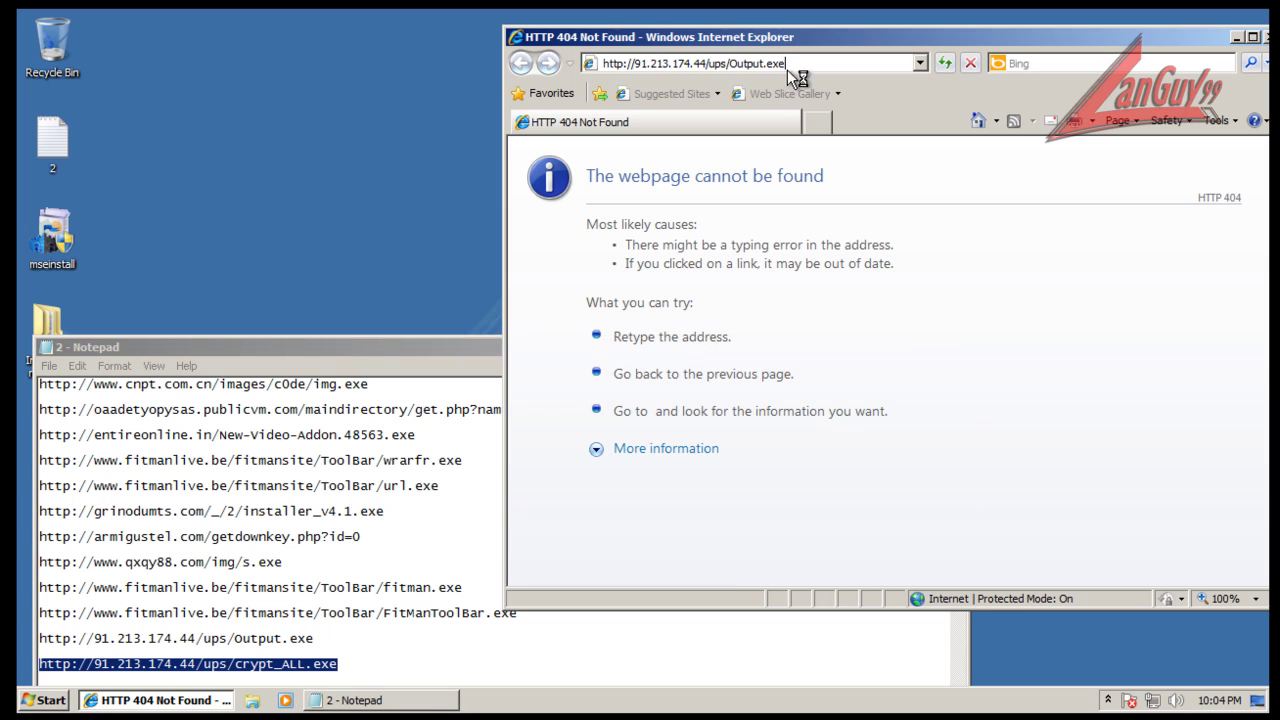
left_click(810, 64)
key("ctrl+v")
key("Return")
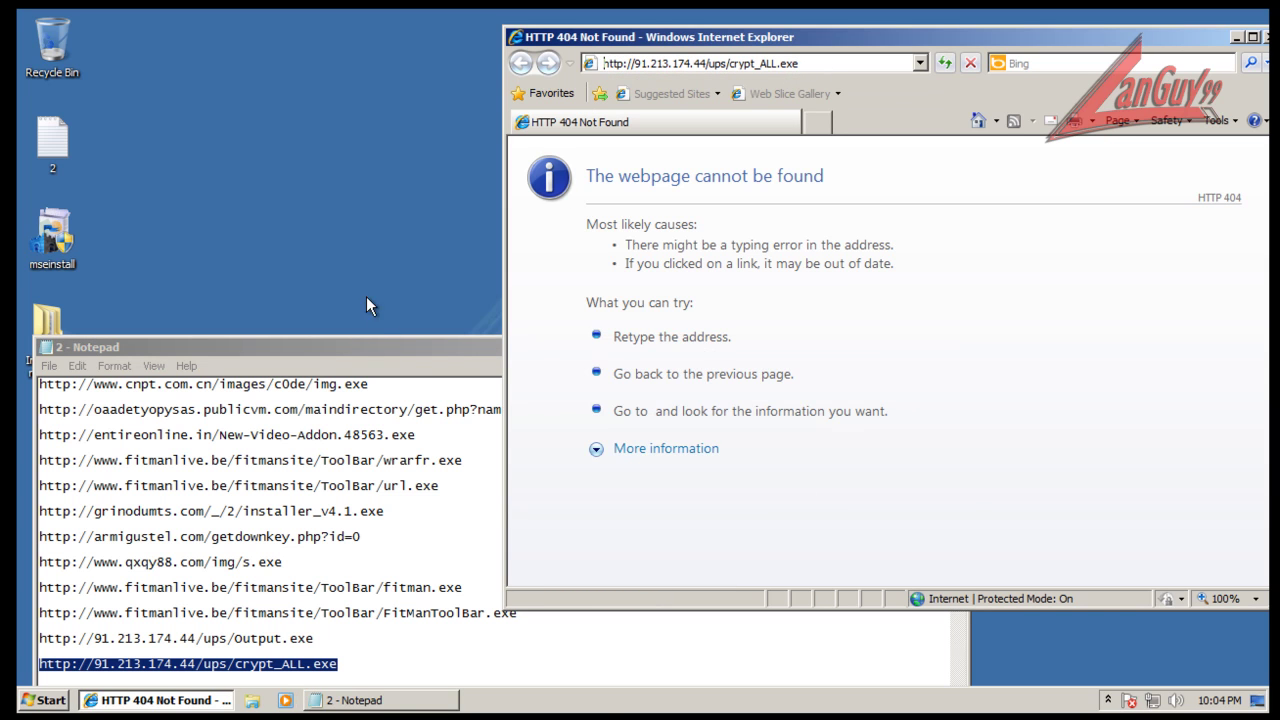
left_click(596, 370)
- Close the Notepad URL list and allow the unverified crypt_ALL.exe to run
left_click(397, 344)
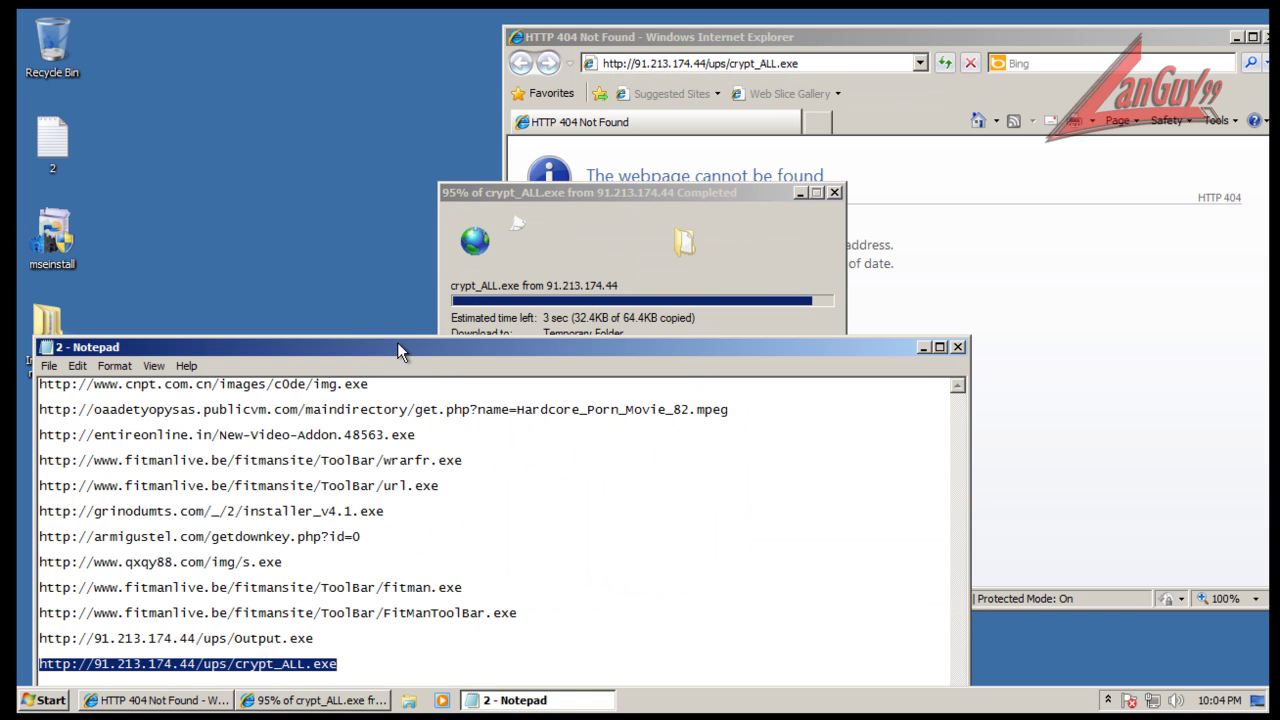
left_click(959, 347)
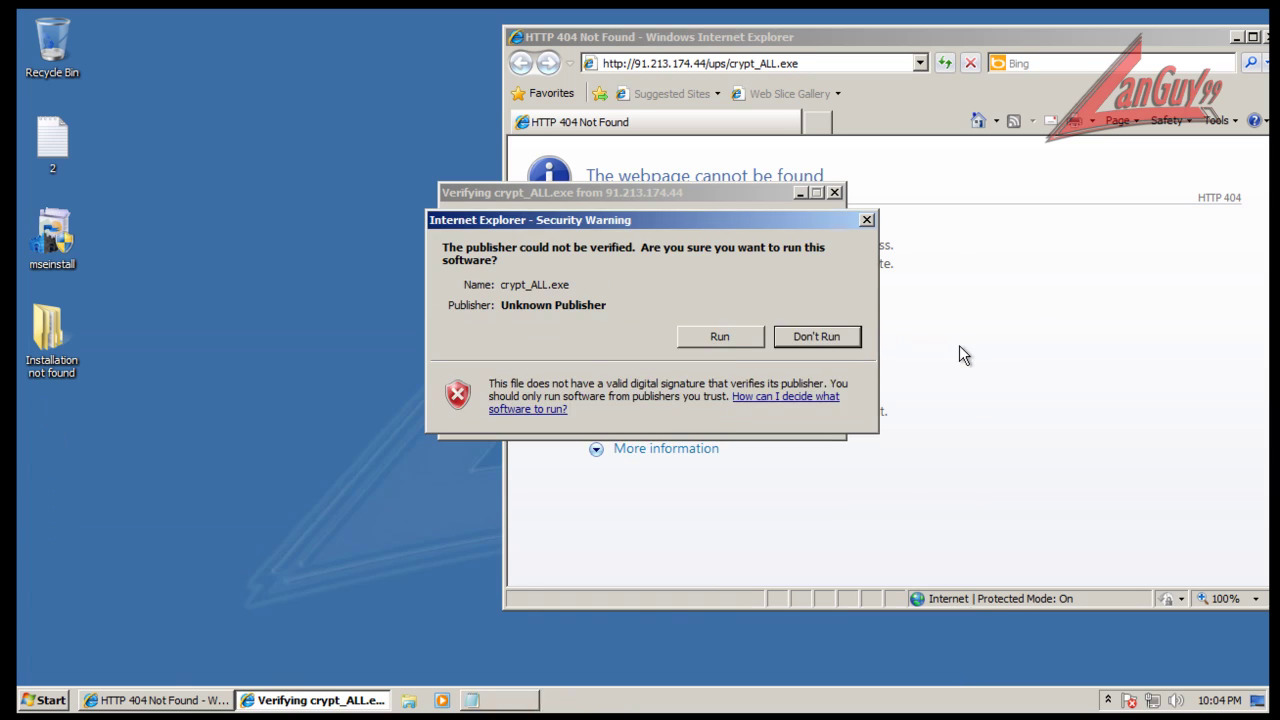
left_click(734, 337)
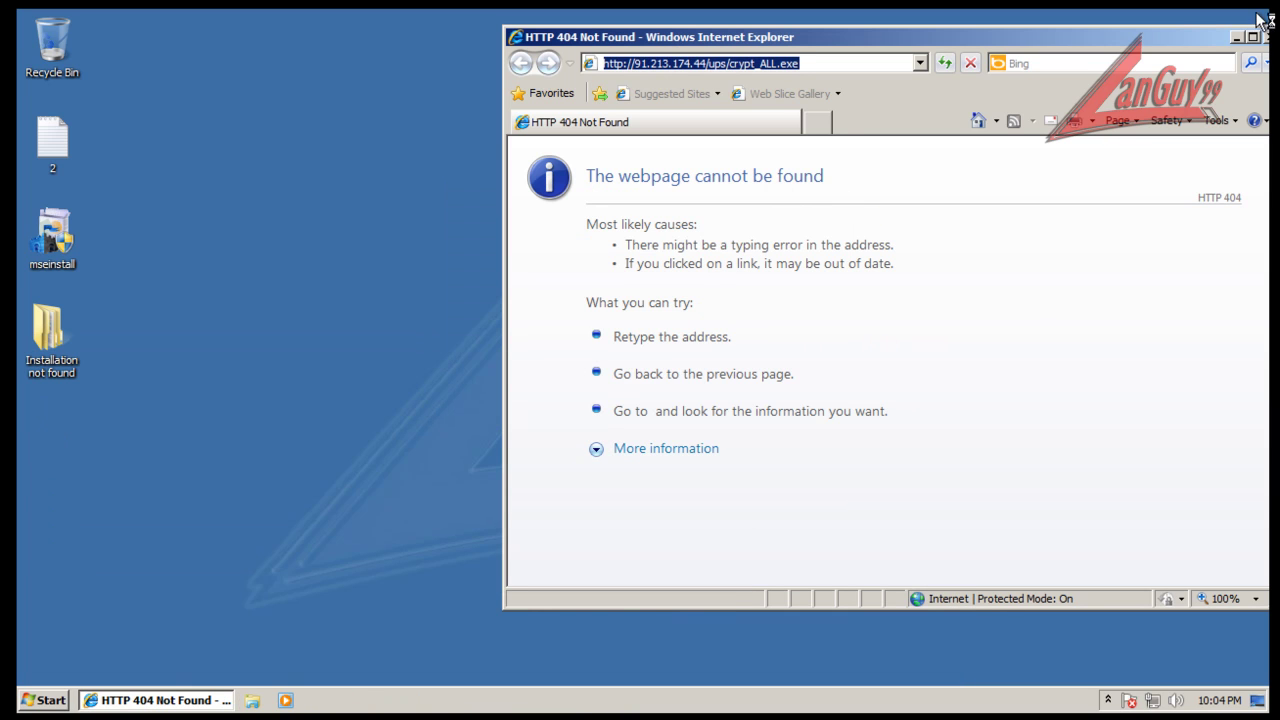
- Close the Internet Explorer window and open Windows Task Manager to inspect the running processes
left_click_drag(1188, 50, 1068, 63)
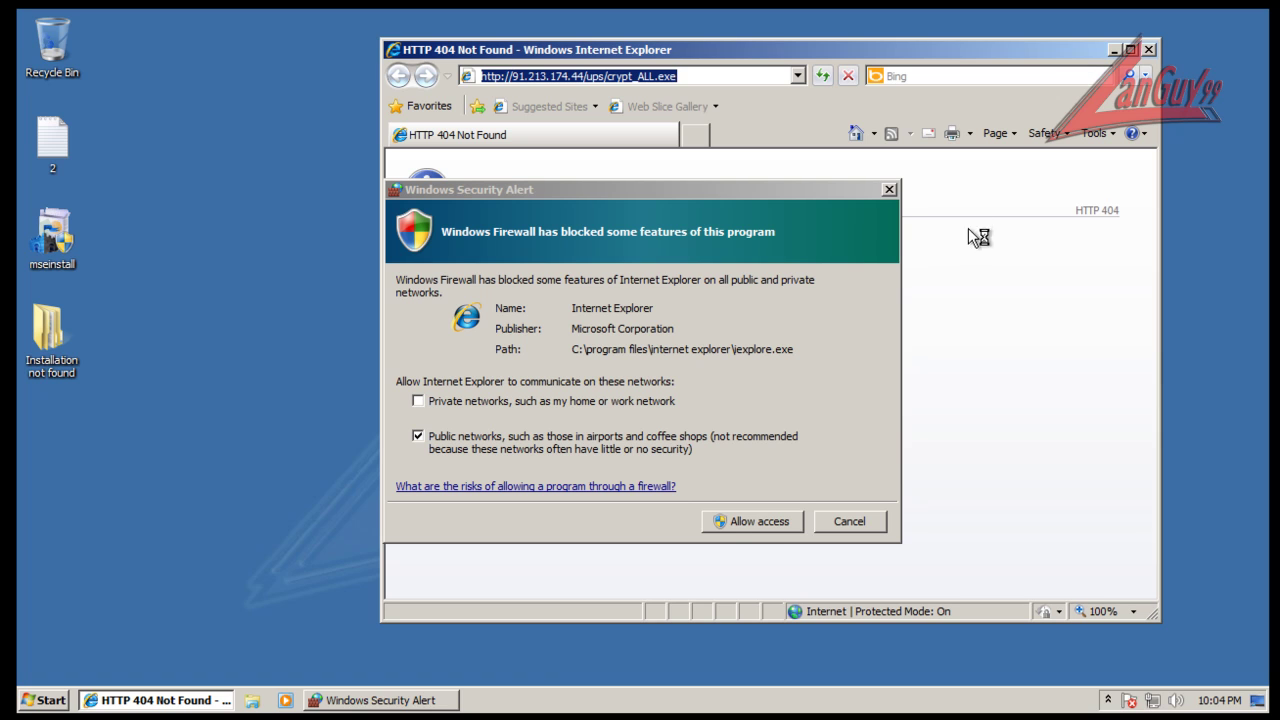
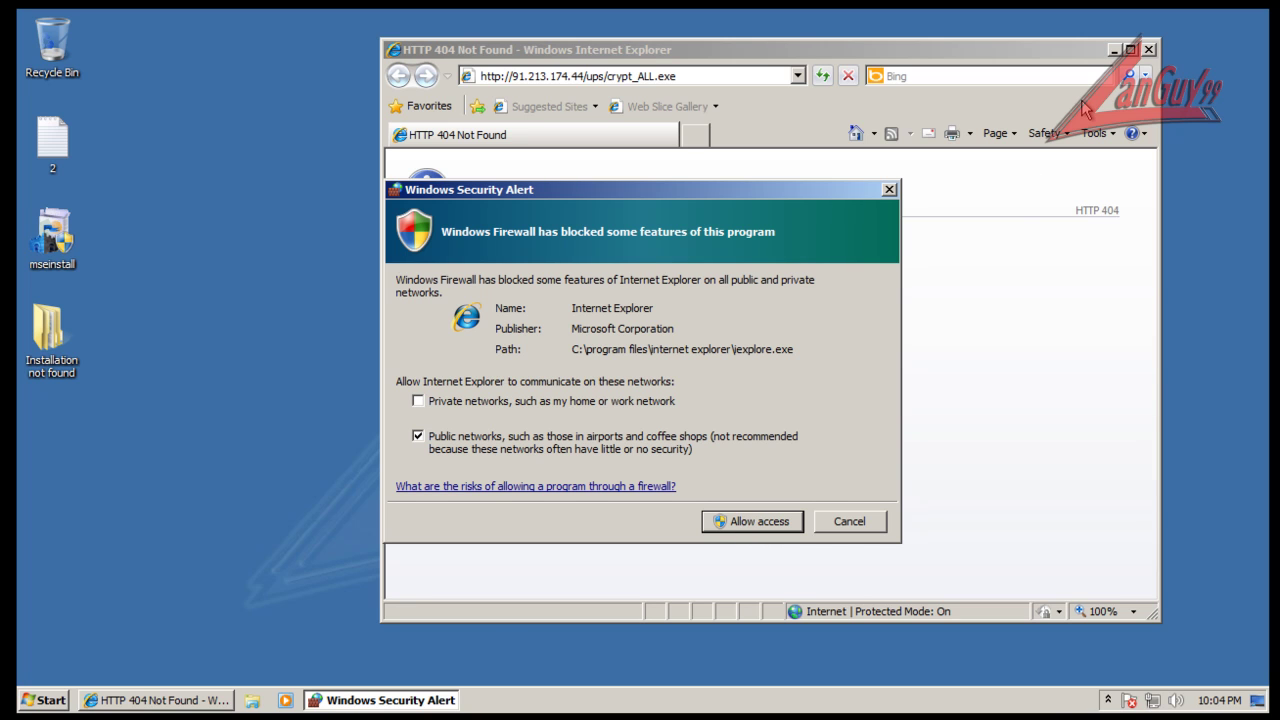
left_click(1148, 51)
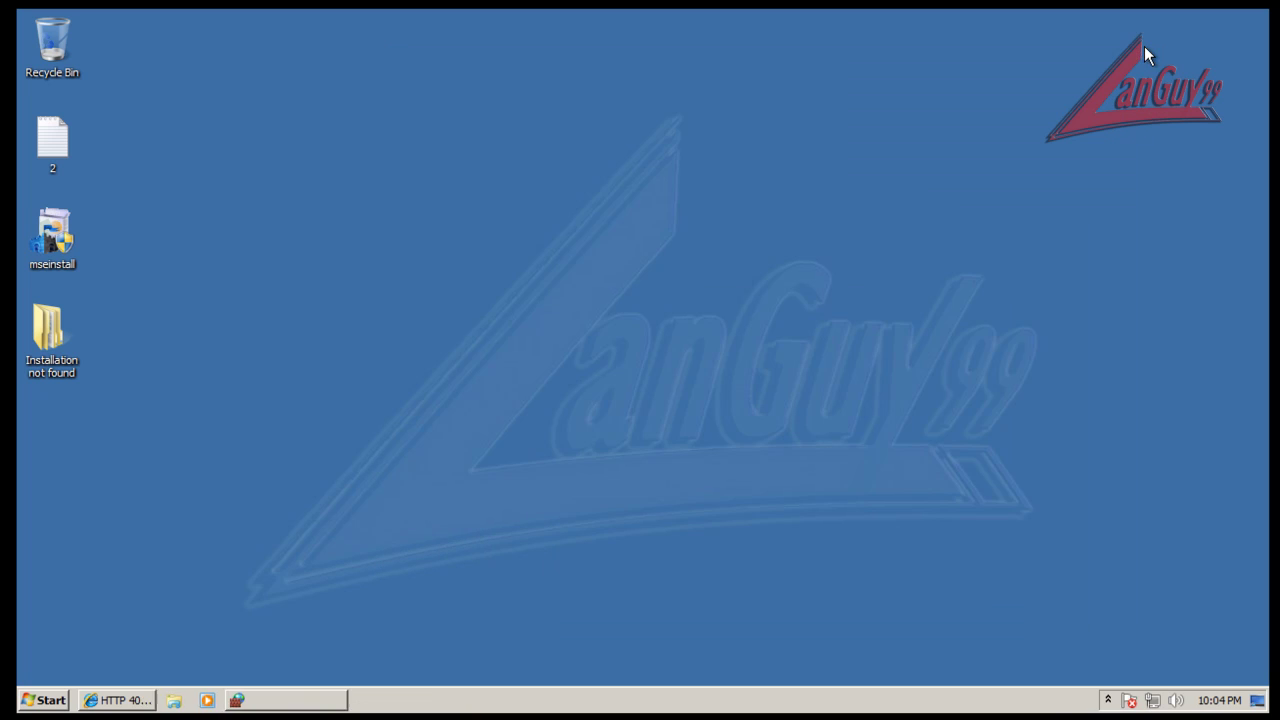
left_click(1107, 700)
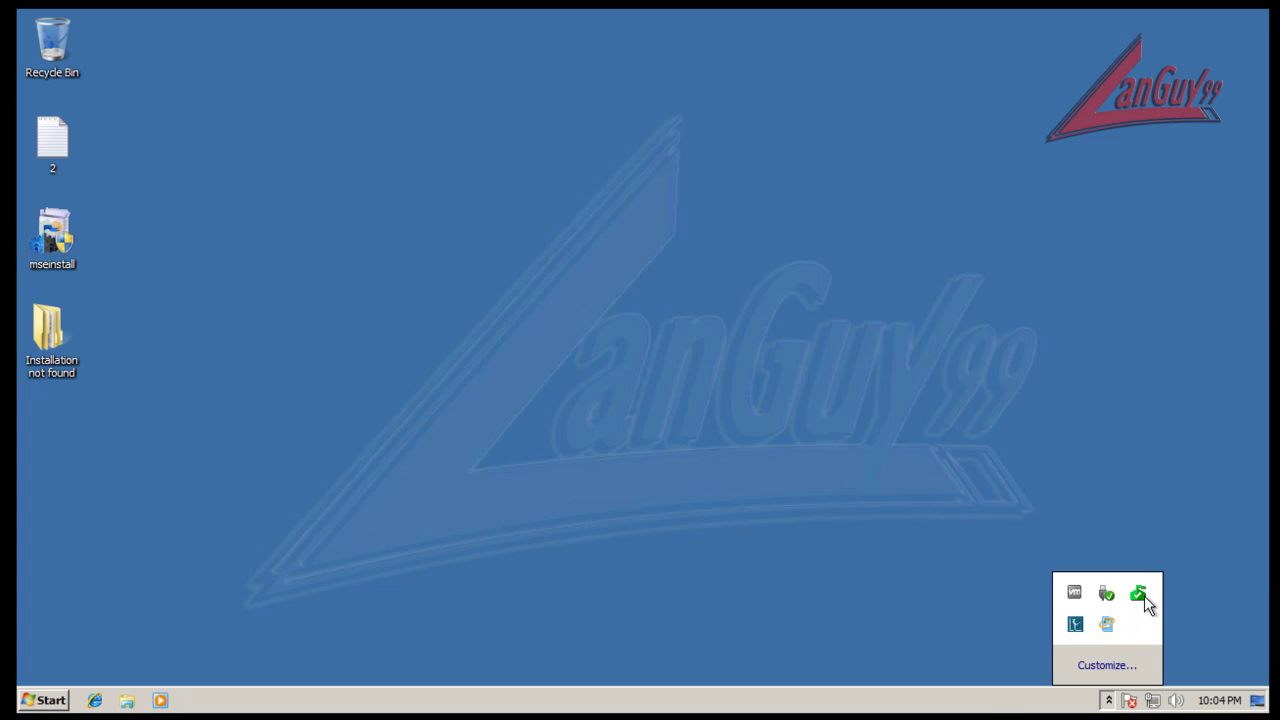
right_click(998, 705)
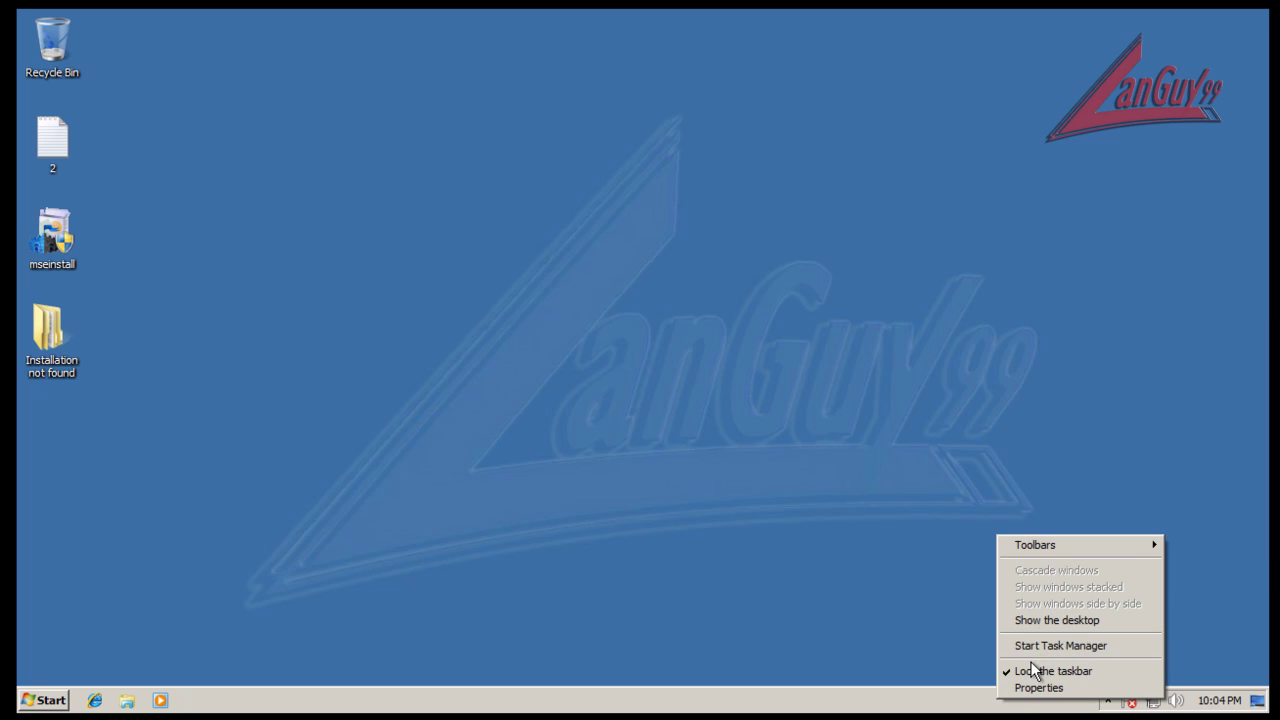
left_click(1040, 646)
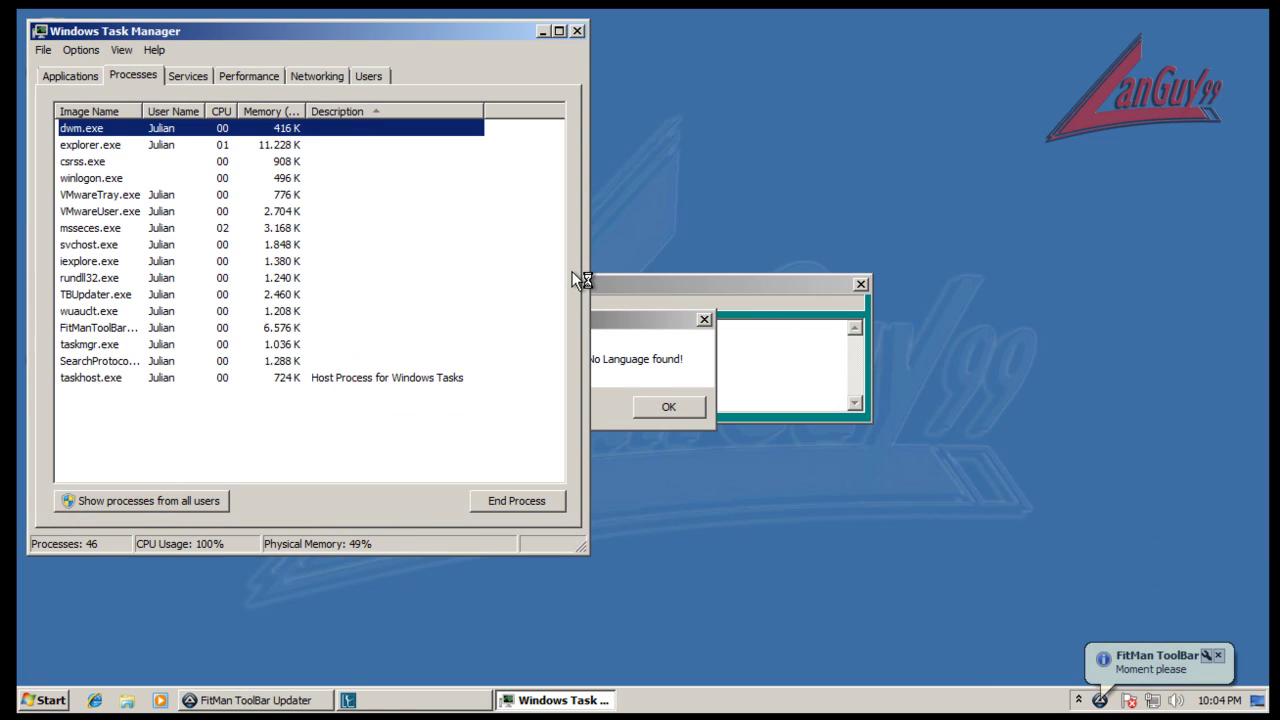
- Dismiss the "No Language found!" message and close the FitMan Toolbar window
left_click(666, 406)
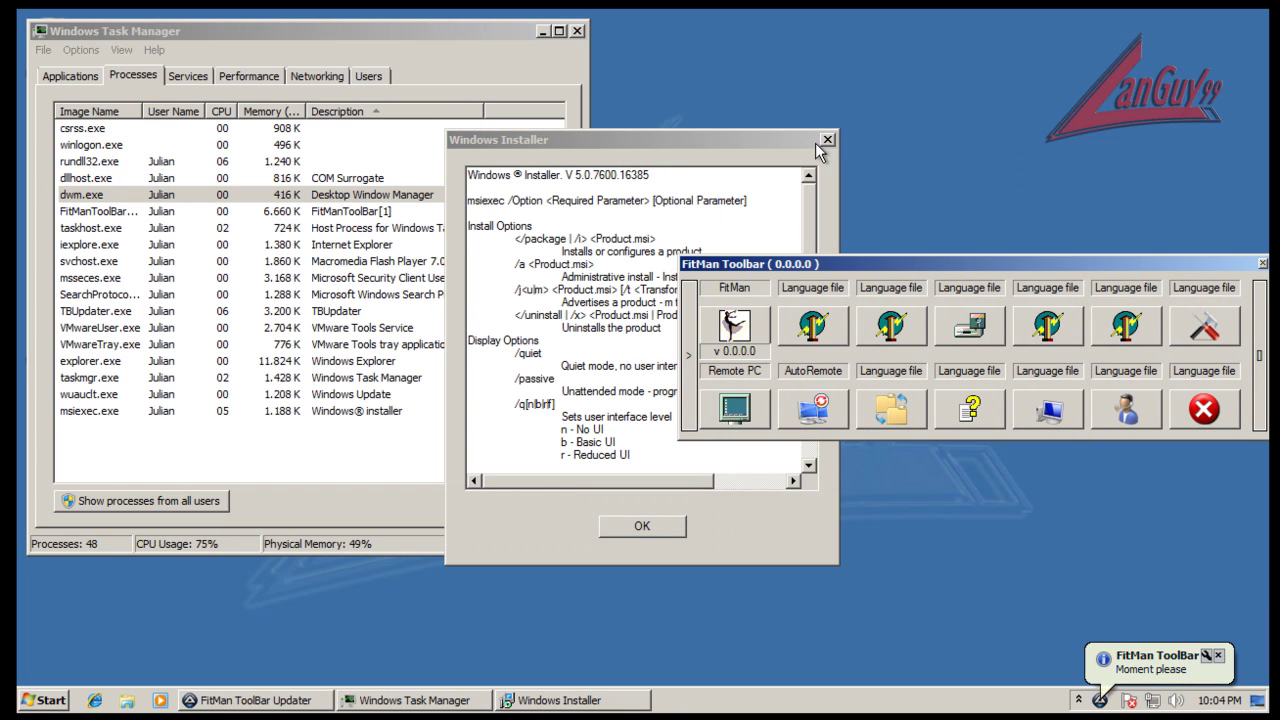
left_click(1262, 264)
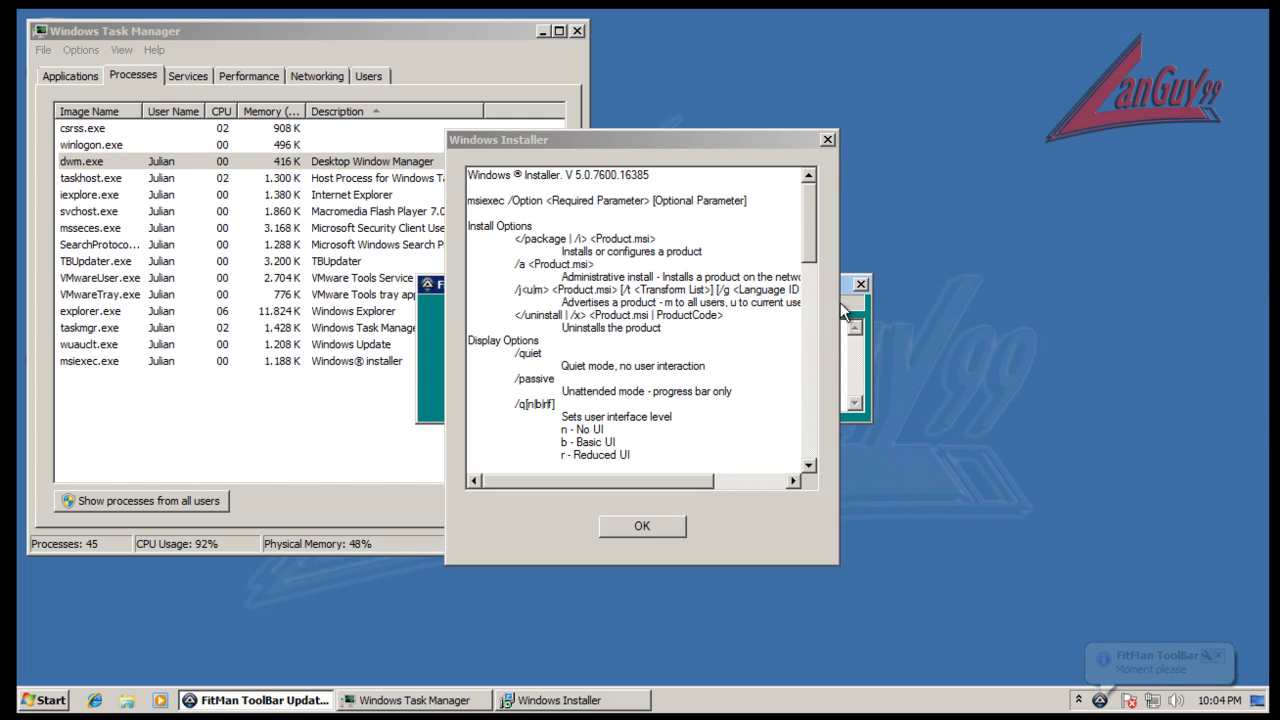
- Dismiss the Windows Installer help window and check the svchost.exe and iexplore.exe entries in Task Manager before closing it
left_click(827, 140)
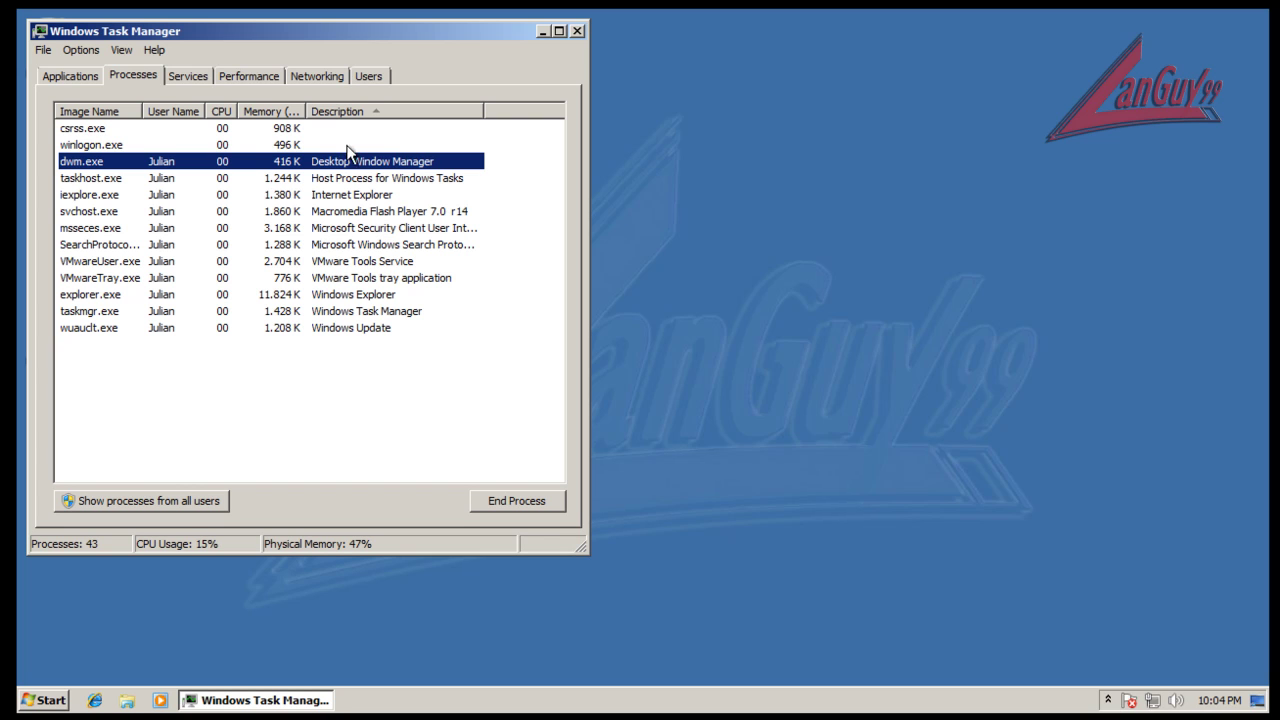
left_click(378, 212)
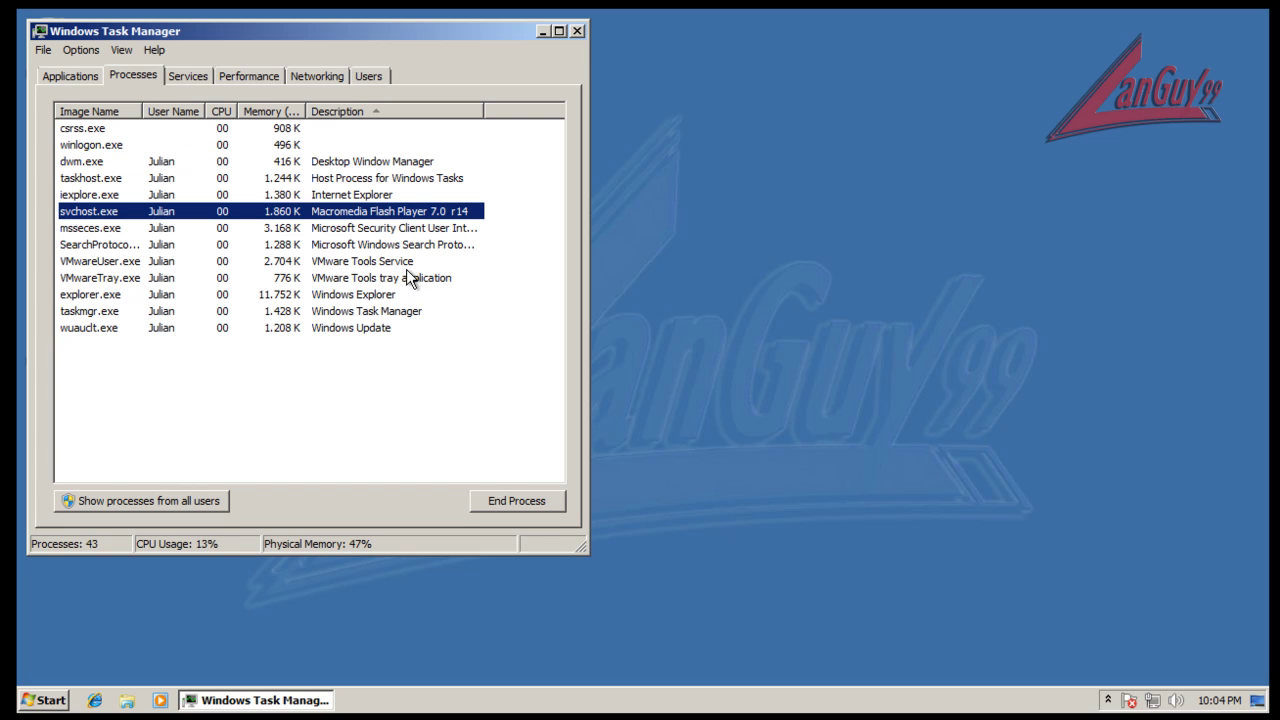
left_click(370, 197)
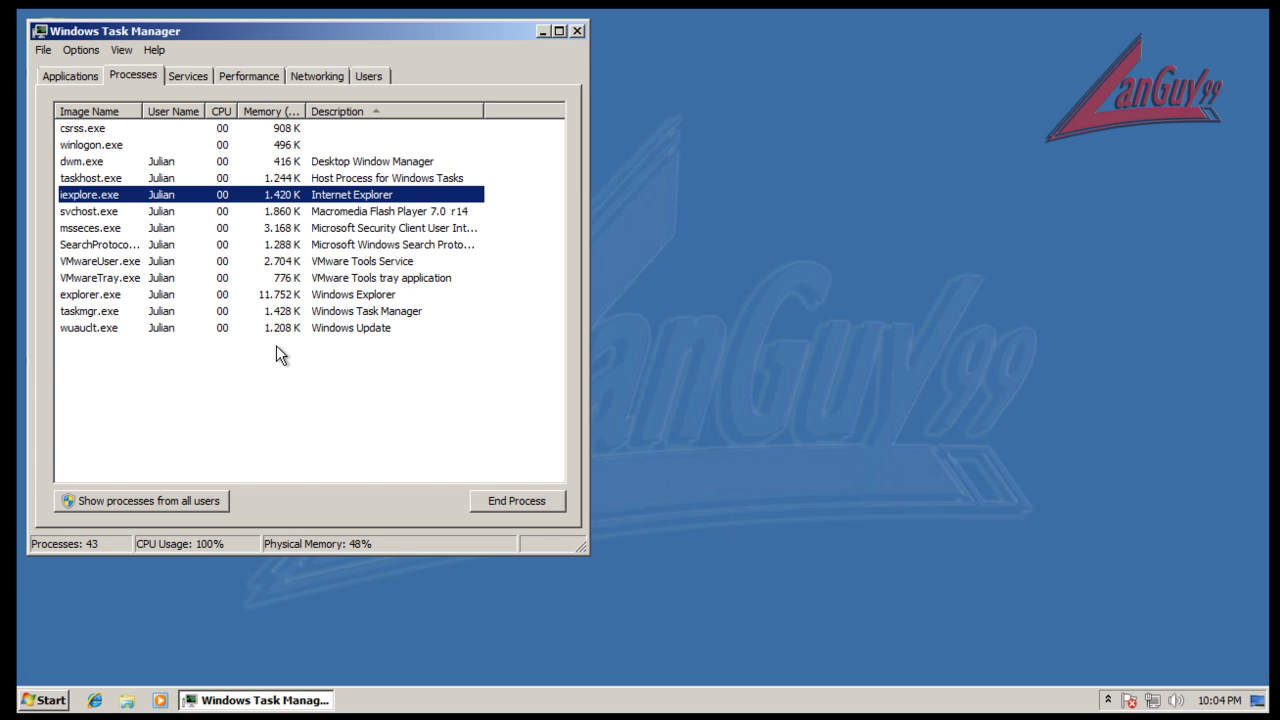
left_click(577, 31)
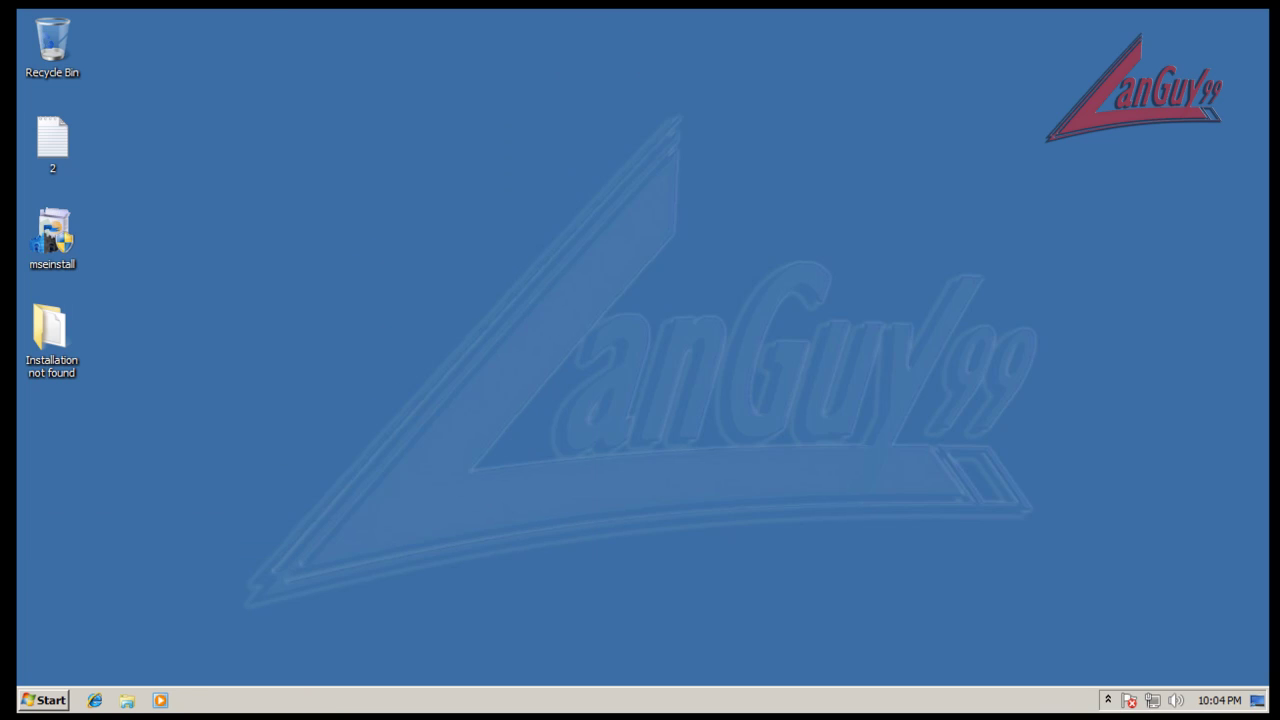
- Open Microsoft Security Essentials from the hidden notification icons and start a full scan
left_click(1108, 700)
double_click(1092, 624)
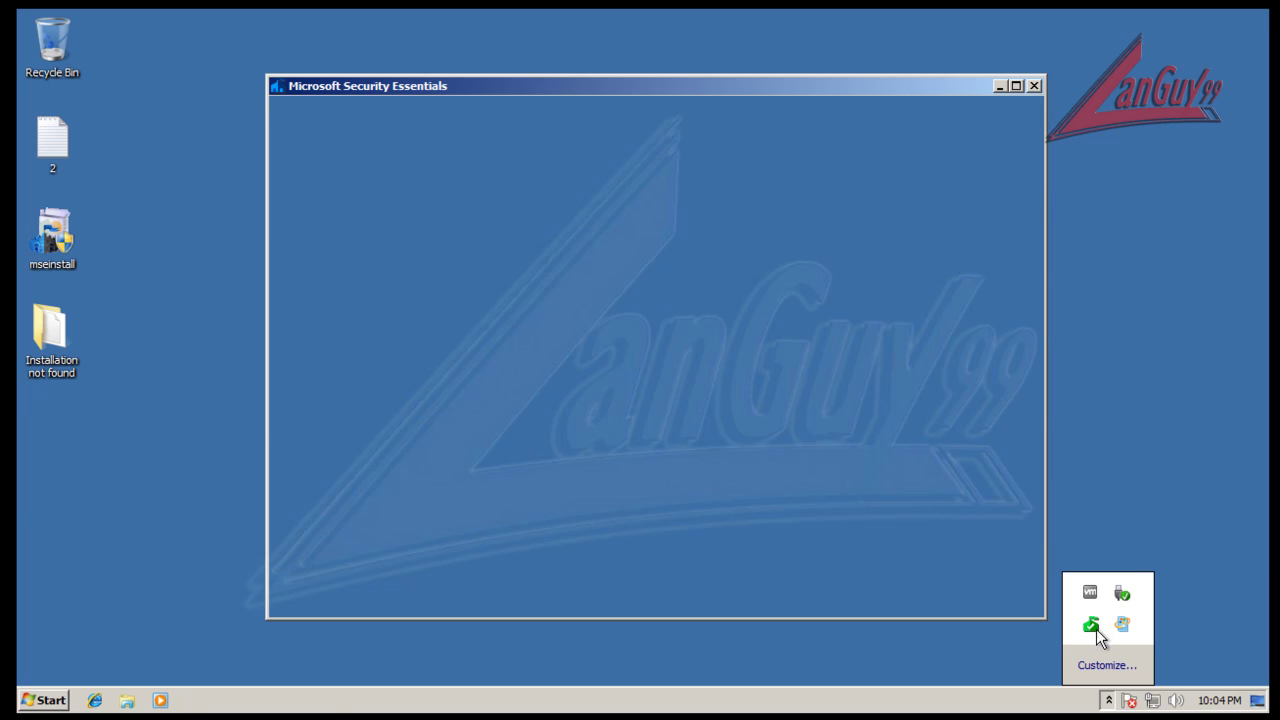
left_click_drag(637, 93, 550, 71)
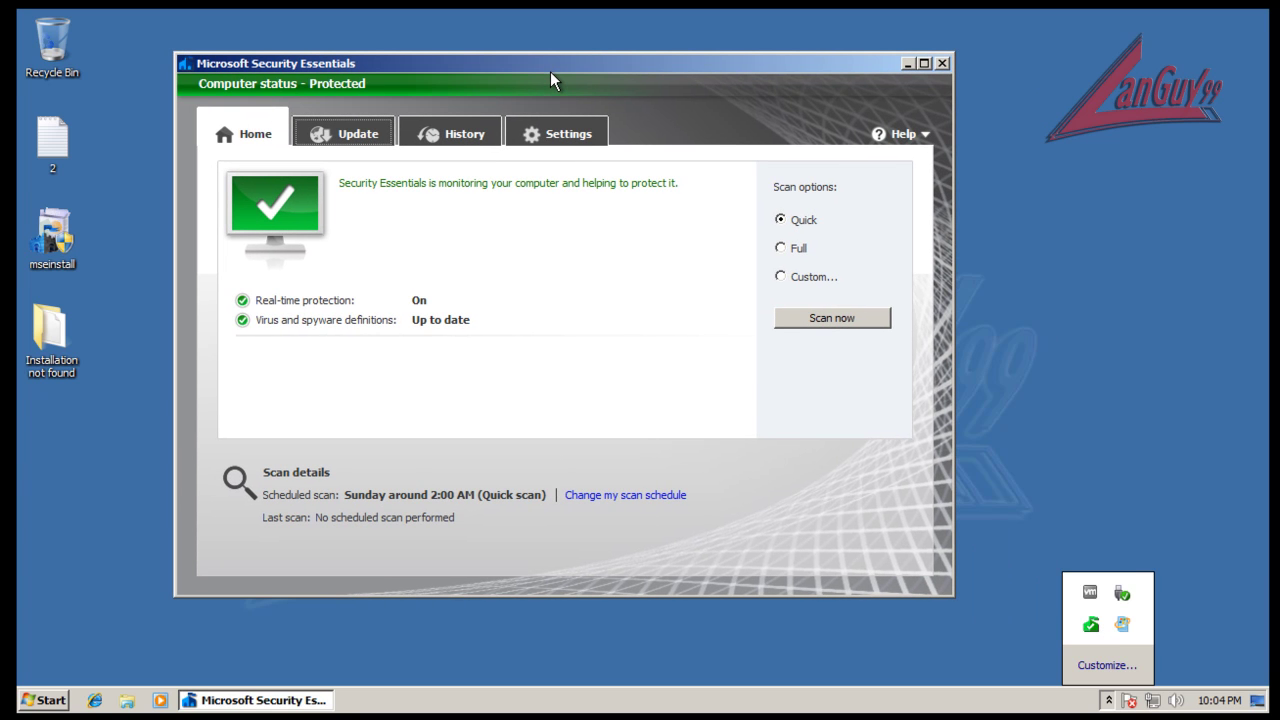
left_click(781, 248)
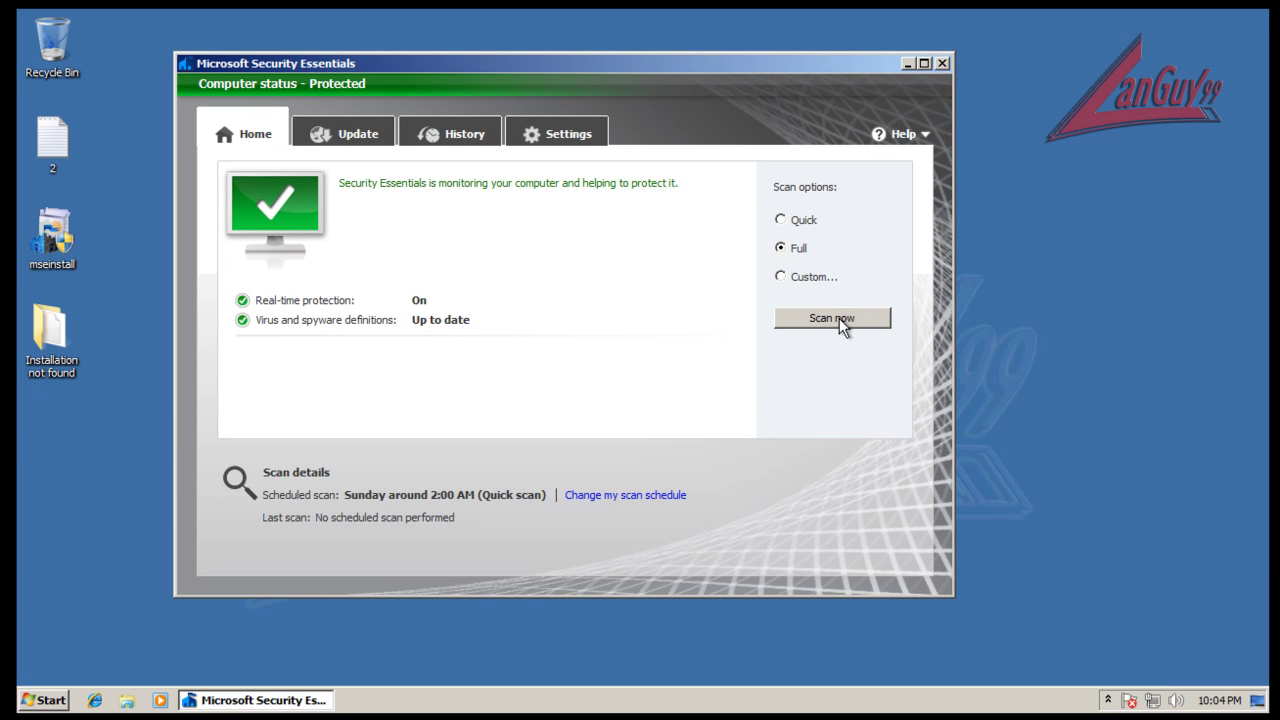
left_click(839, 322)
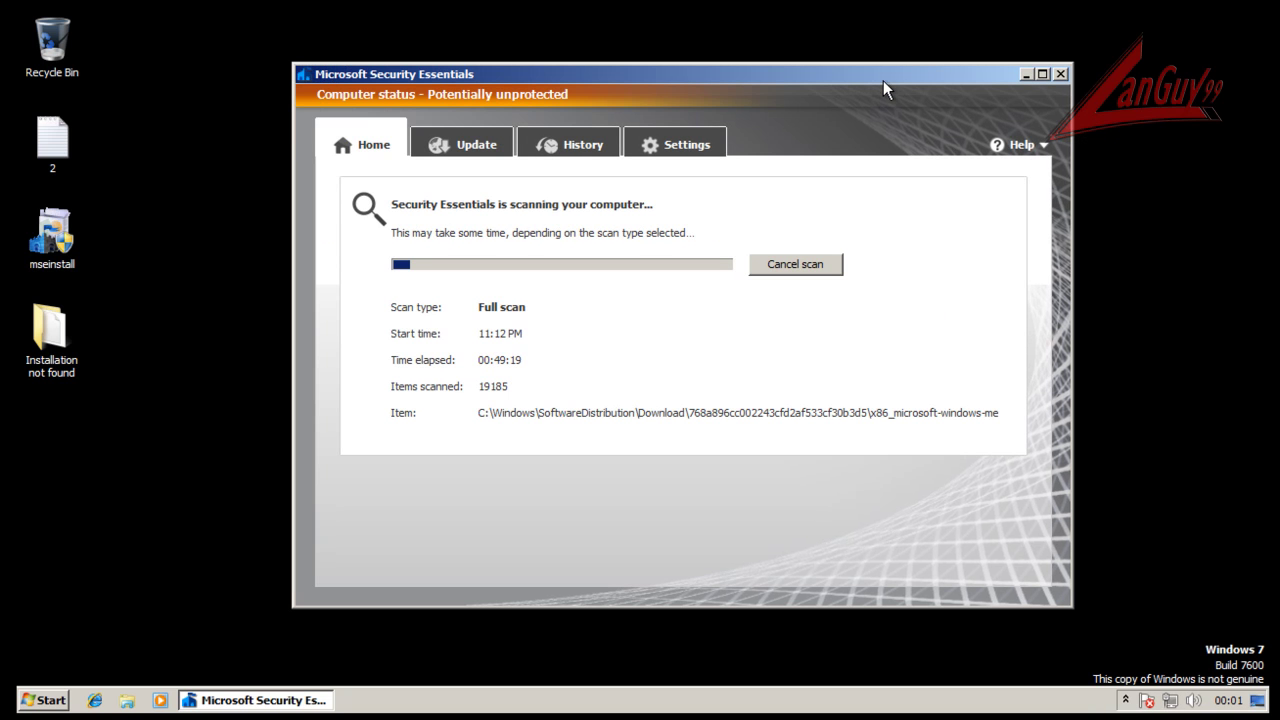
- Open Windows Task Manager while the full scan runs and show the processes from all users
left_click_drag(883, 78, 854, 77)
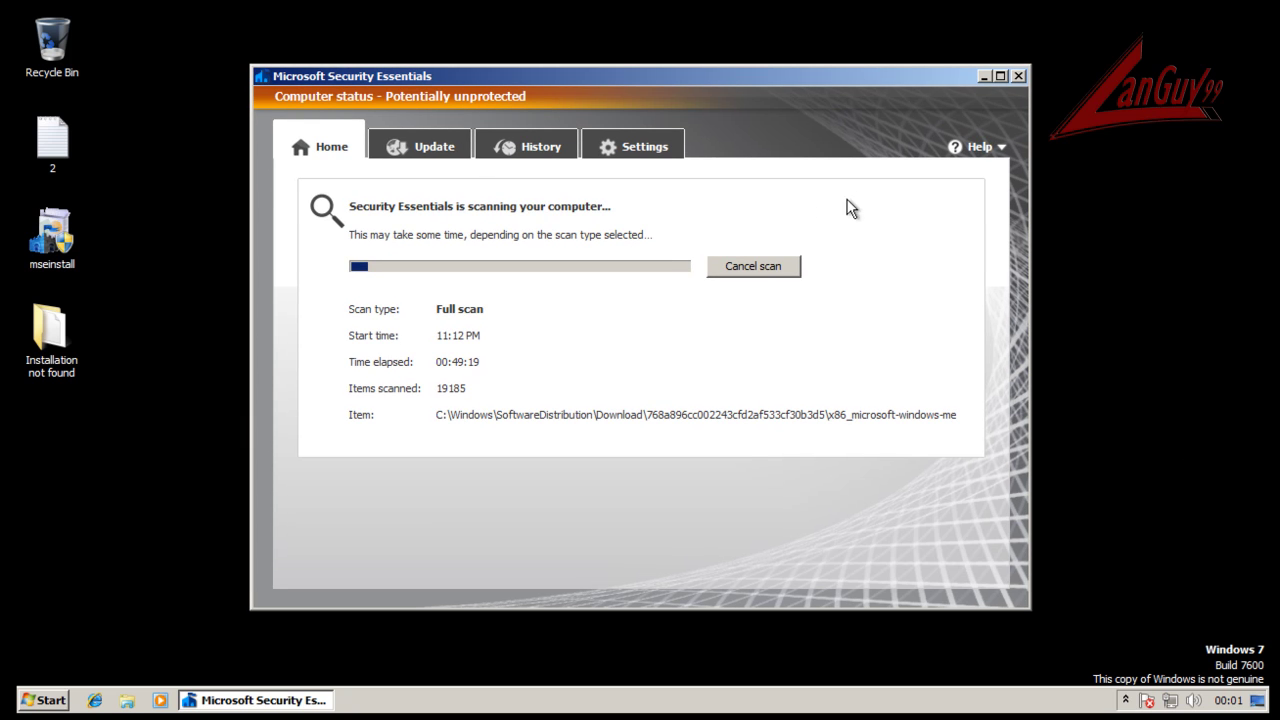
left_click_drag(693, 67, 703, 51)
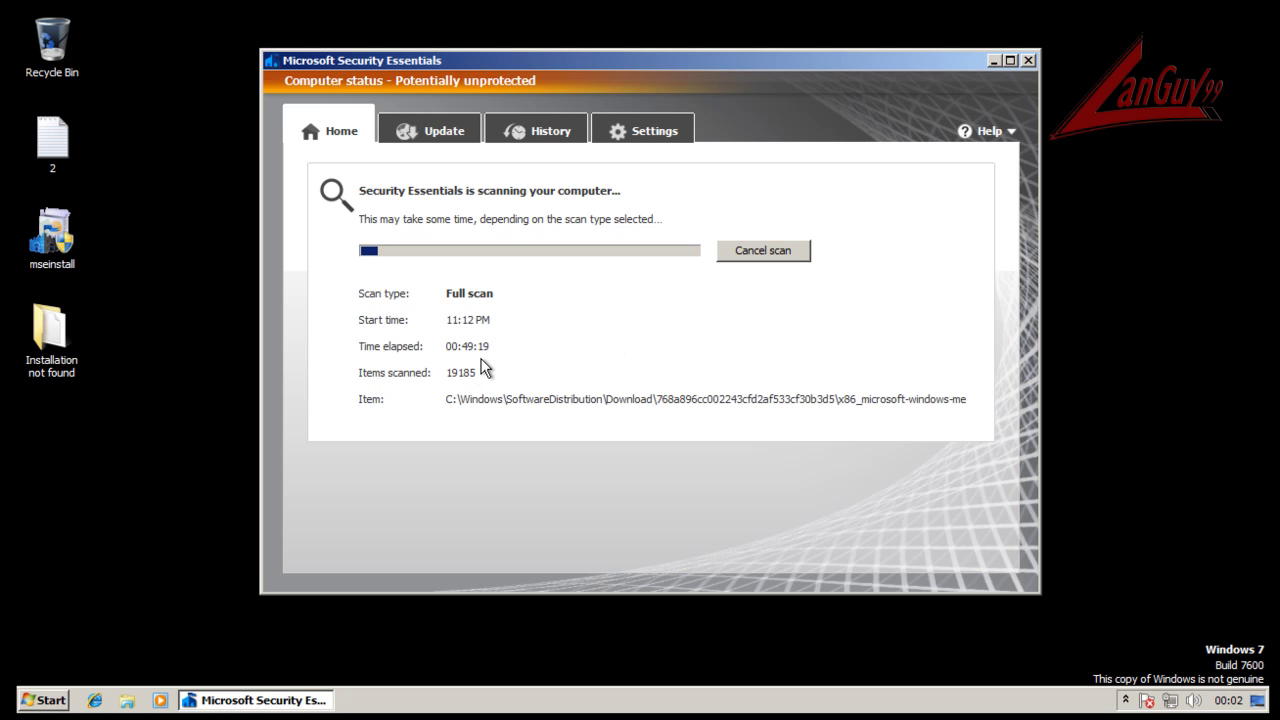
right_click(724, 704)
left_click(750, 646)
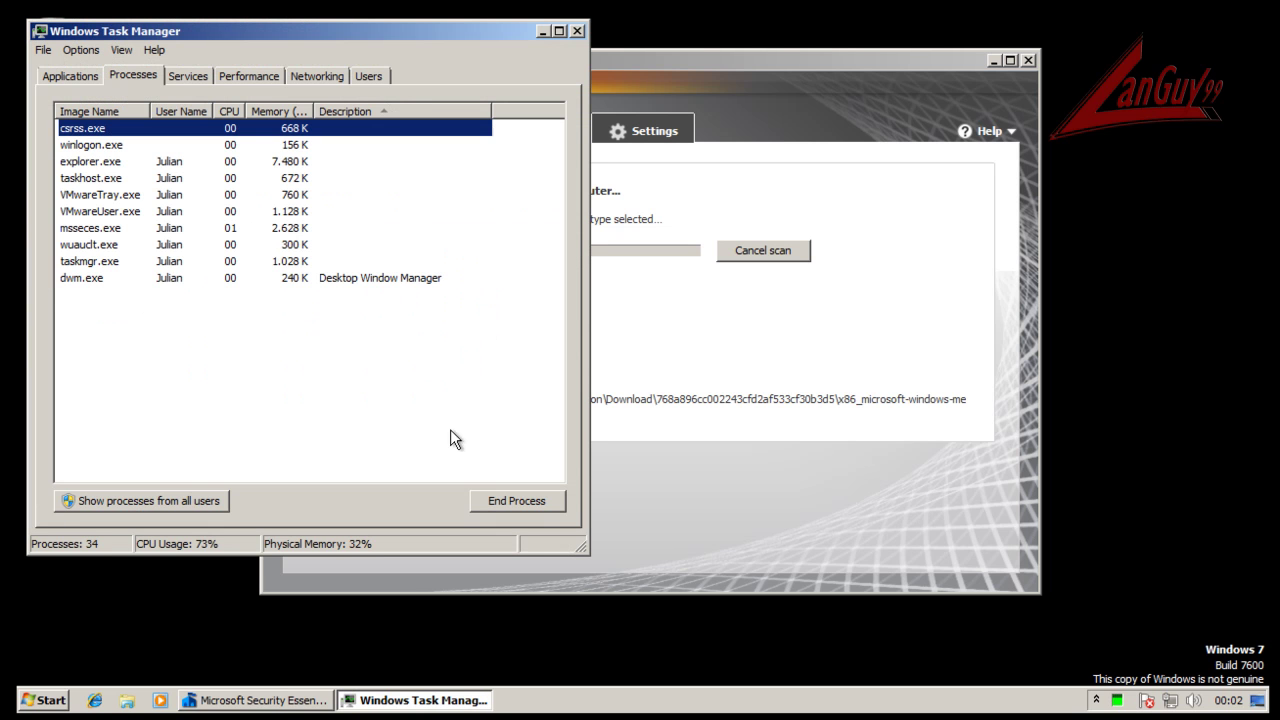
left_click(201, 503)
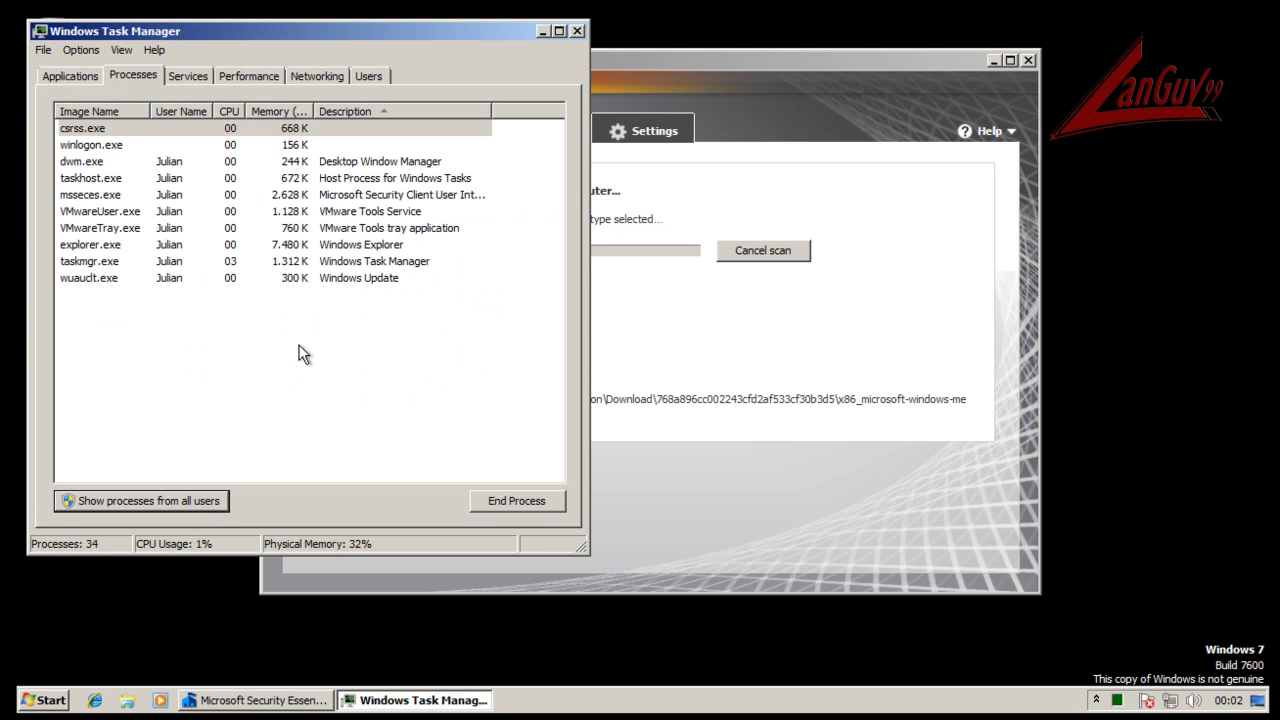
left_click(668, 354)
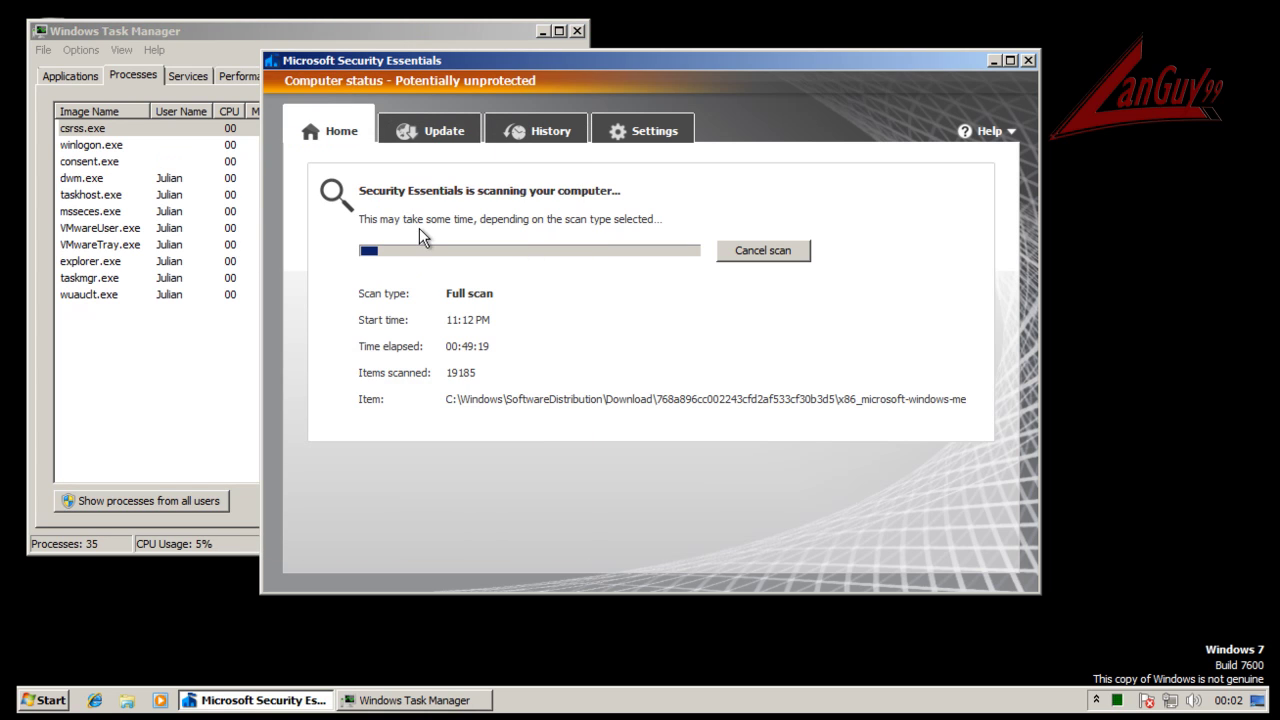
left_click(407, 28)
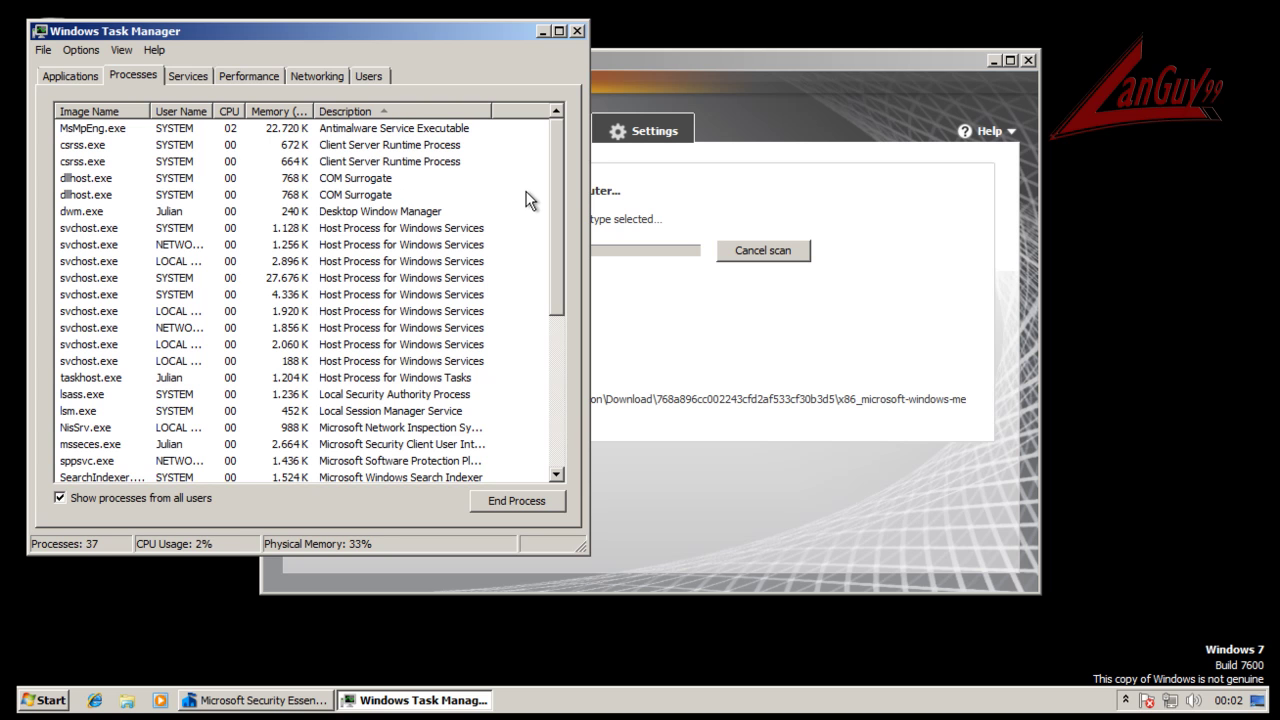
- Examine the complete process list, including the Antimalware Service Executable, and close Task Manager
left_click(368, 142)
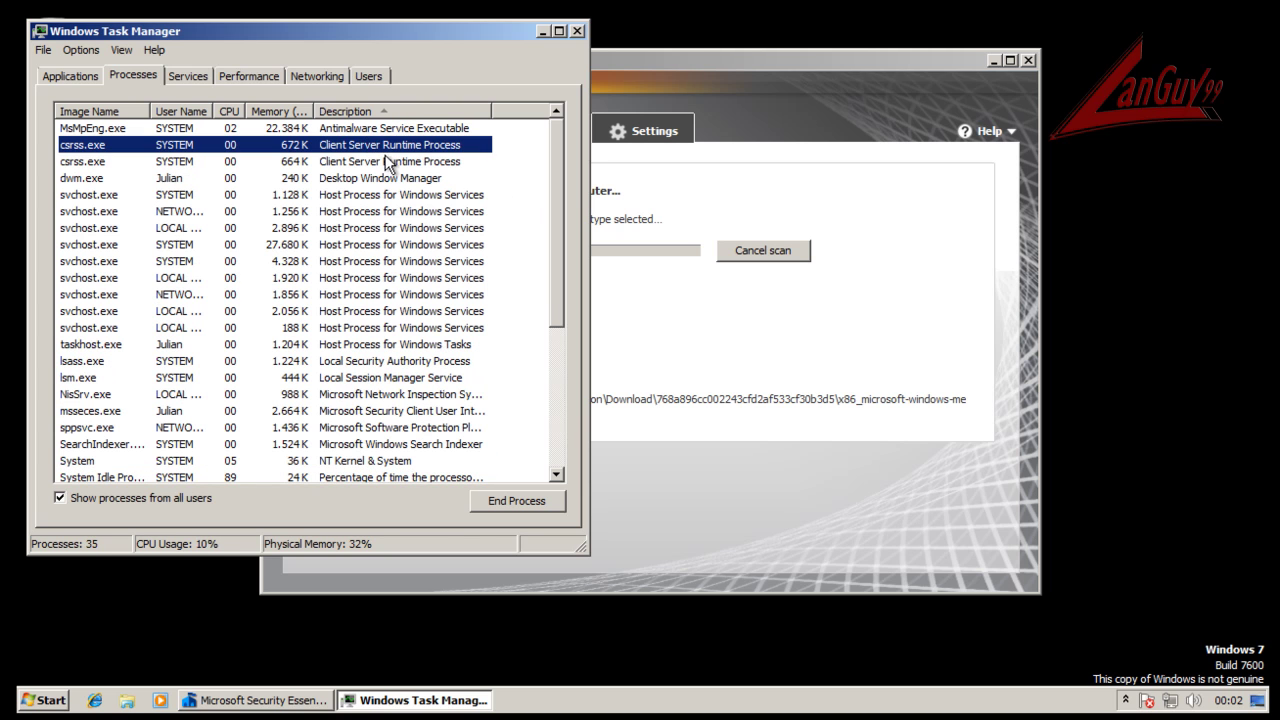
left_click(390, 129)
left_click_drag(554, 162, 556, 335)
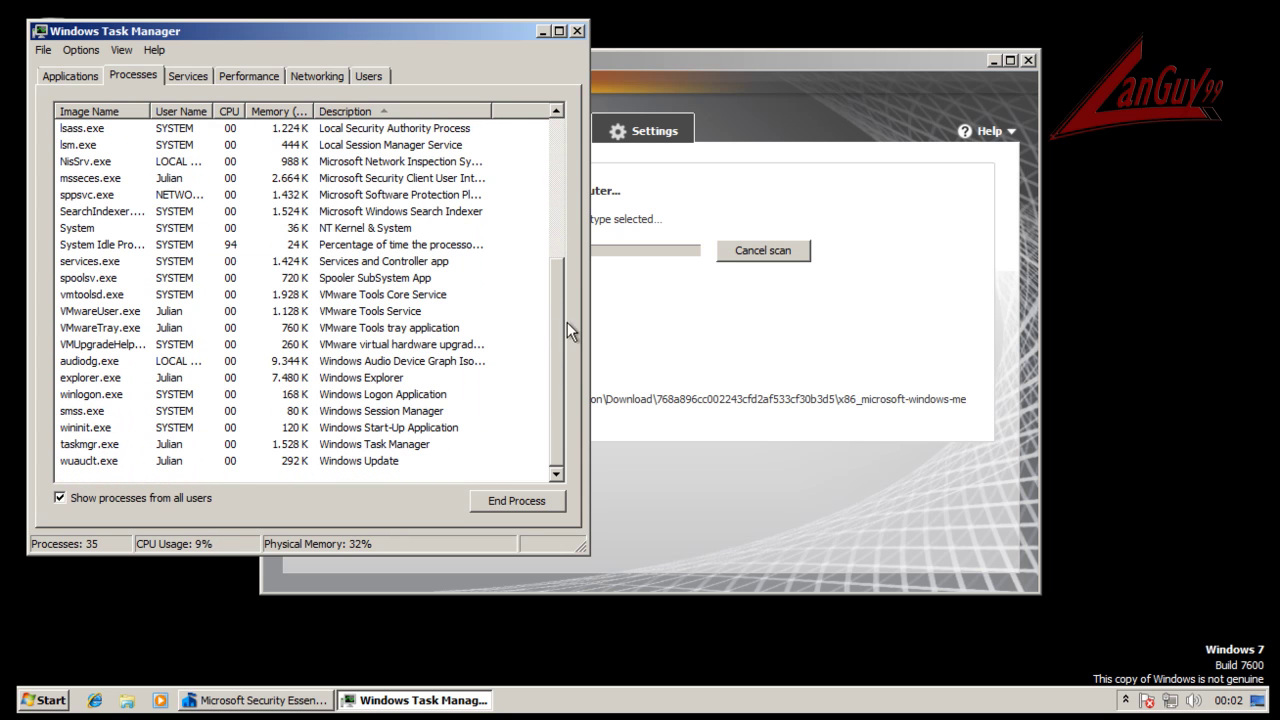
left_click(575, 31)
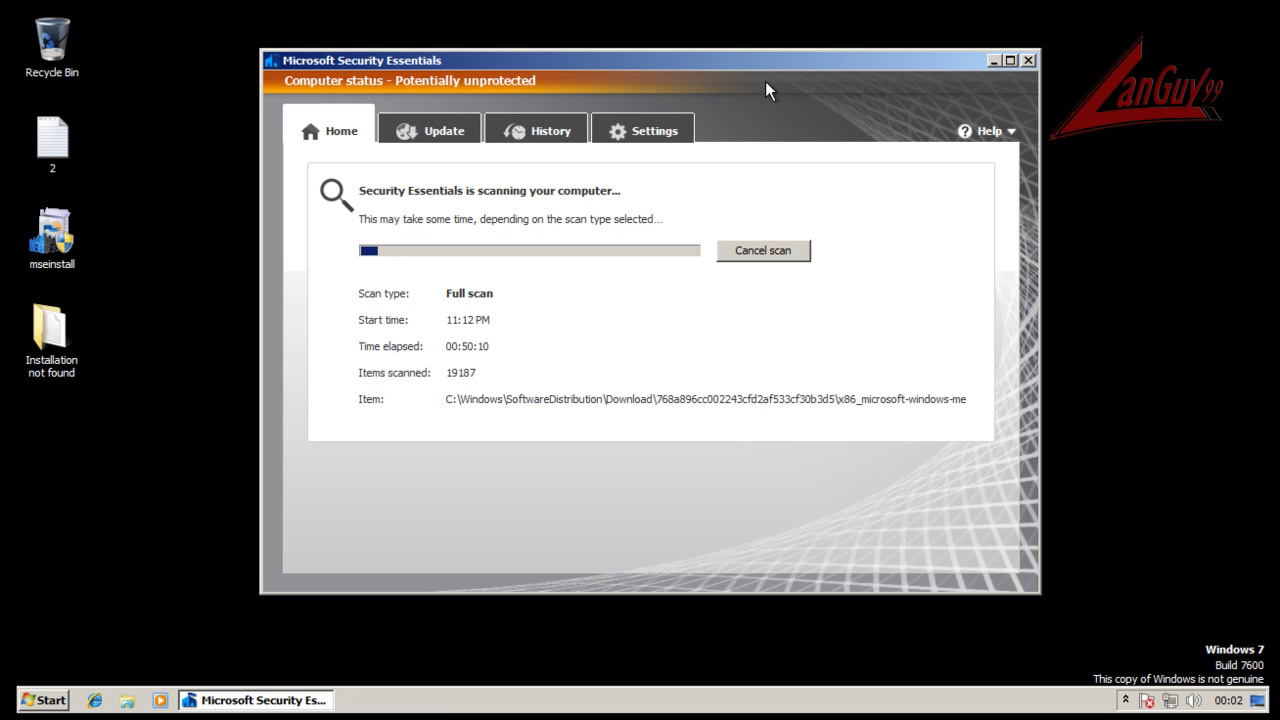
- Cancel the running full scan and run a quick scan instead
mouse_move(776, 61)
left_mouse_down()
mouse_move(804, 51)
mouse_move(784, 67)
left_mouse_up()
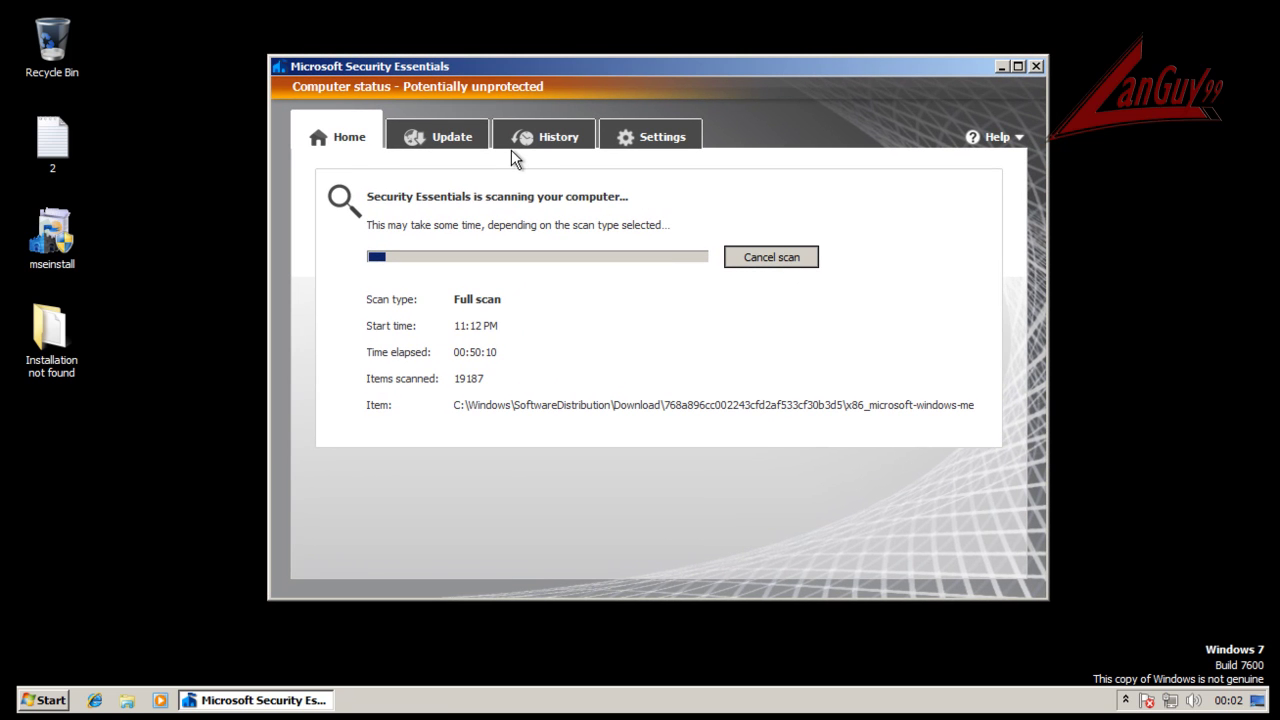
left_click(737, 254)
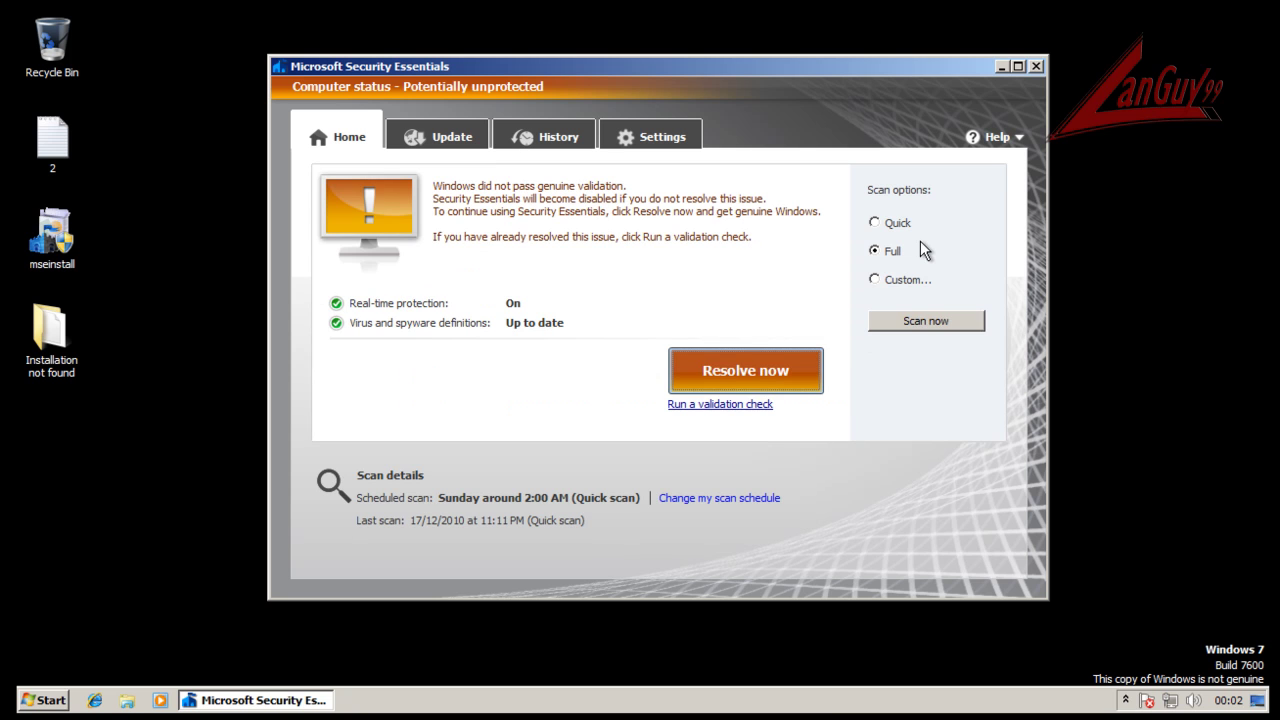
left_click(874, 222)
left_click(910, 322)
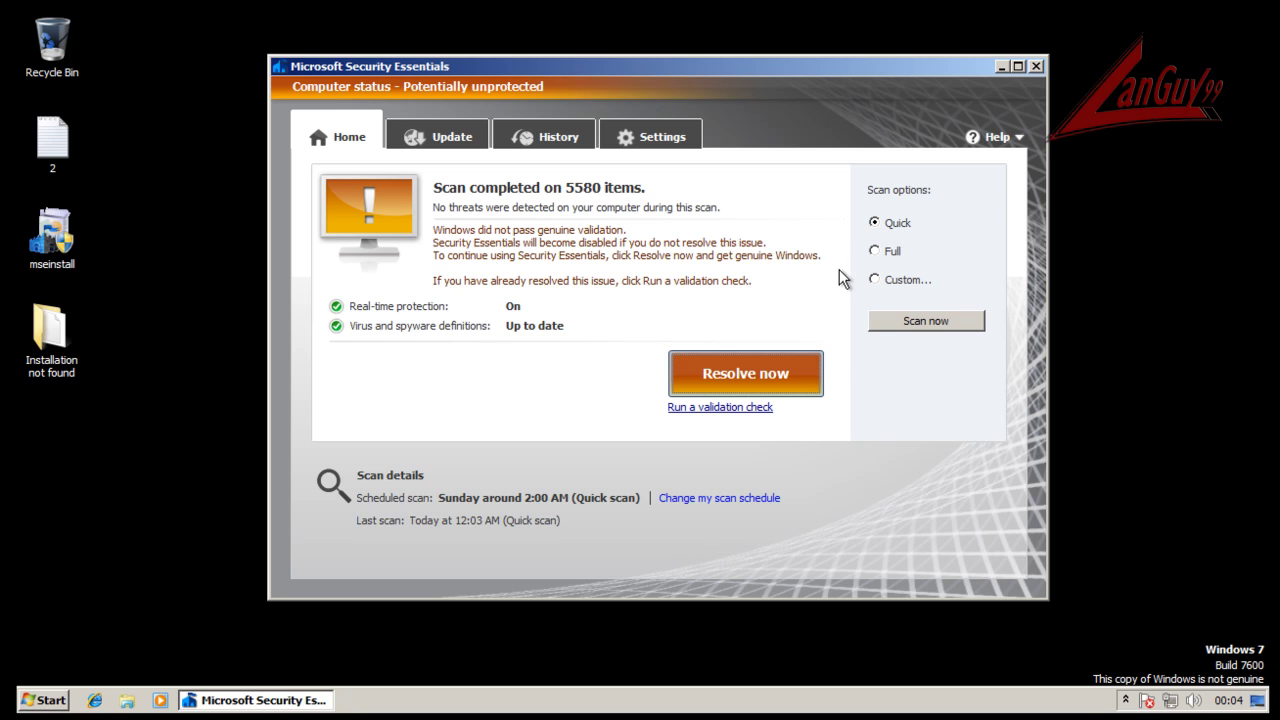
- Review the history of all detected items and run another quick scan
left_click(548, 138)
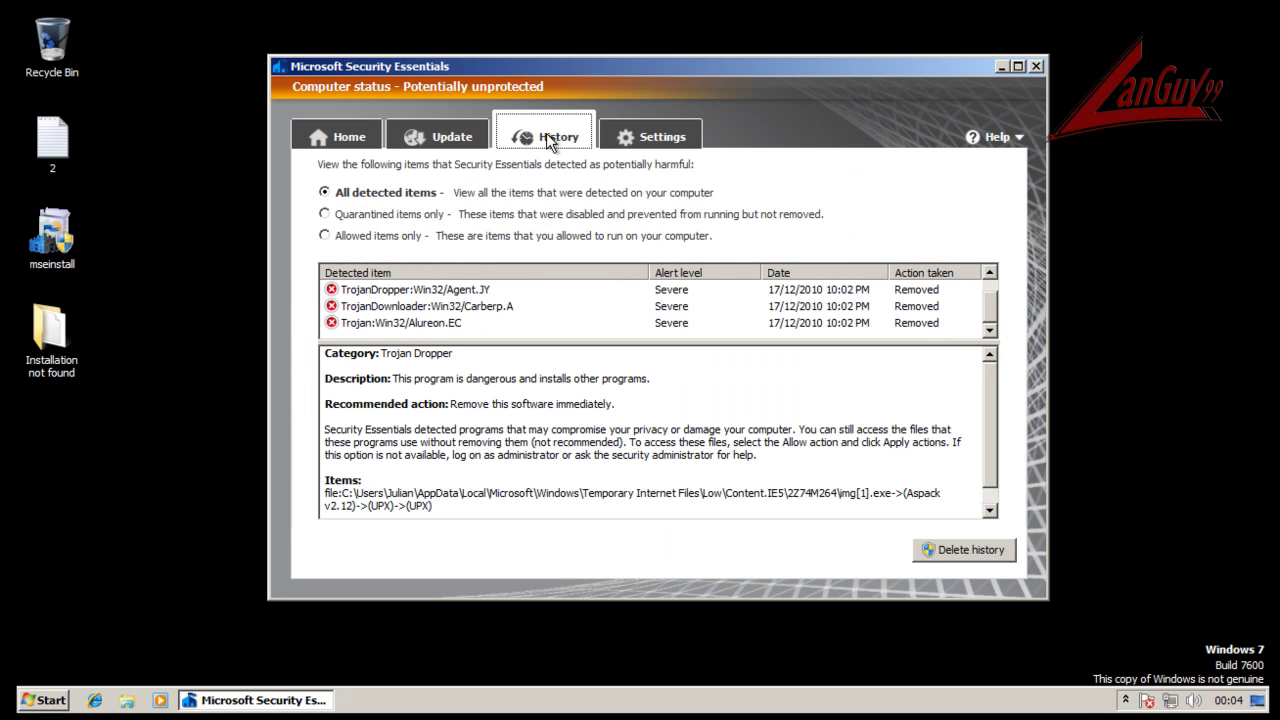
left_click(345, 137)
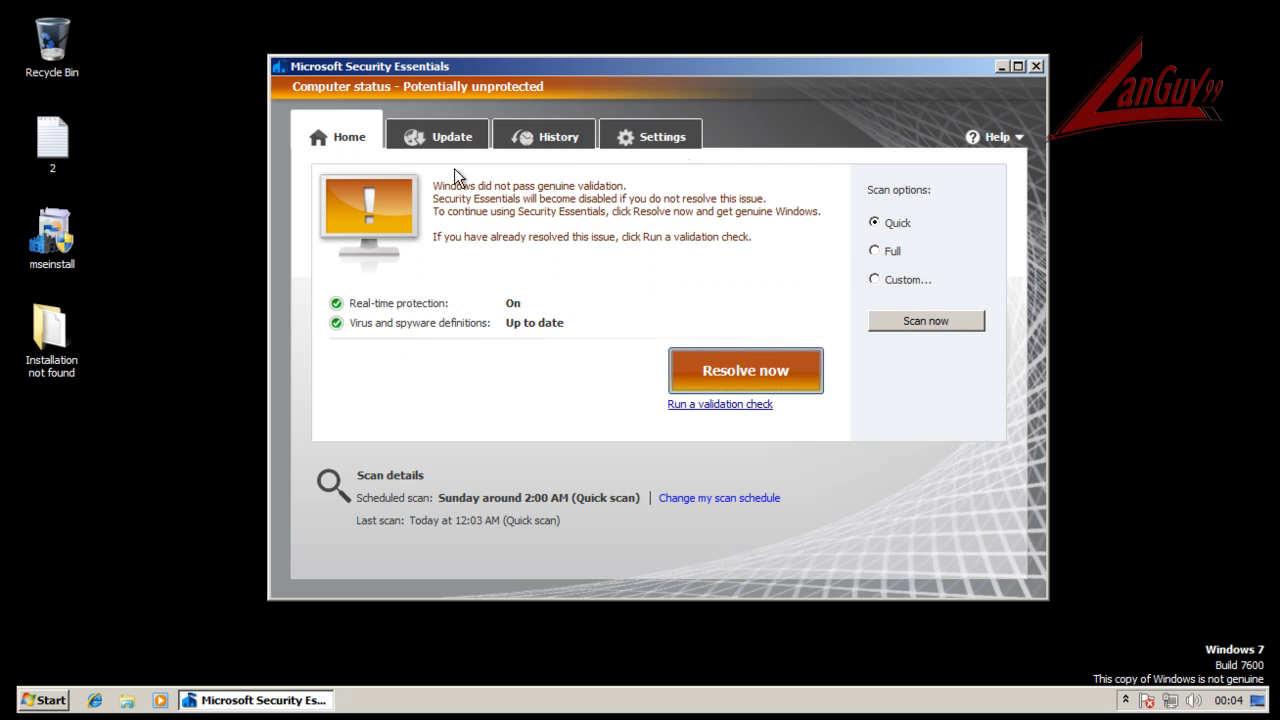
left_click(908, 318)
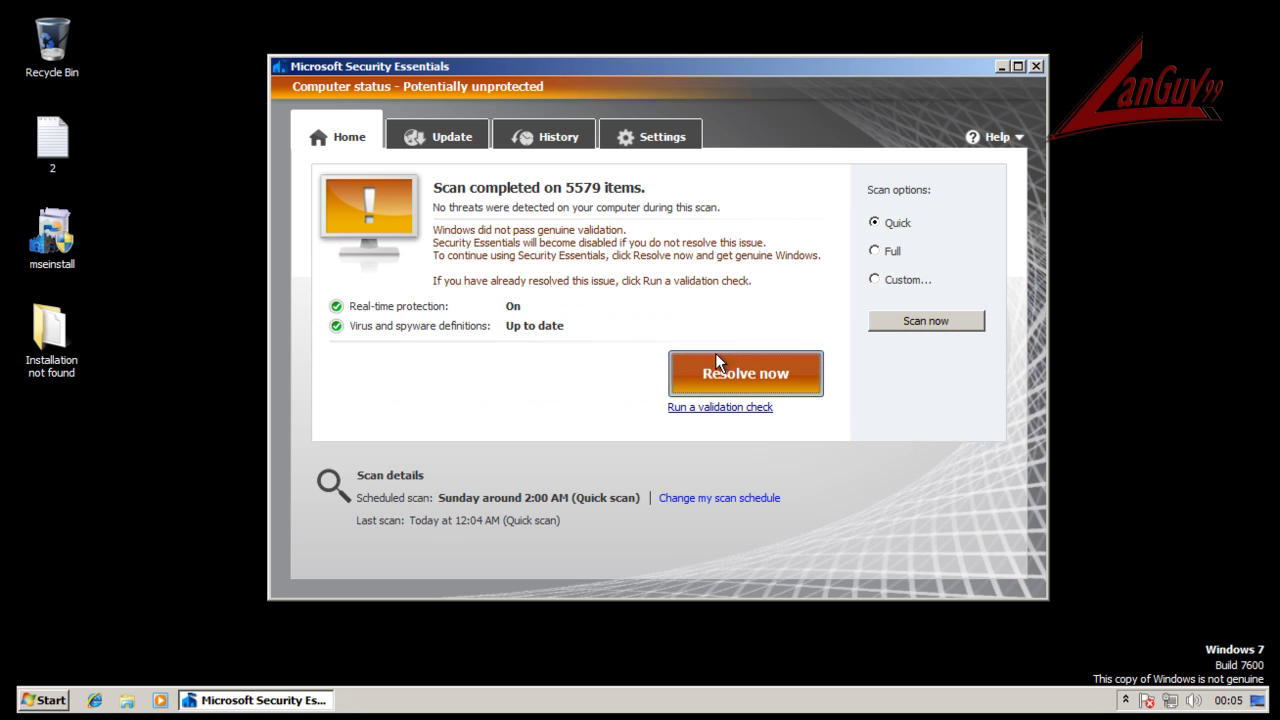
- Close Microsoft Security Essentials and check the hidden notification icons
left_click(1036, 66)
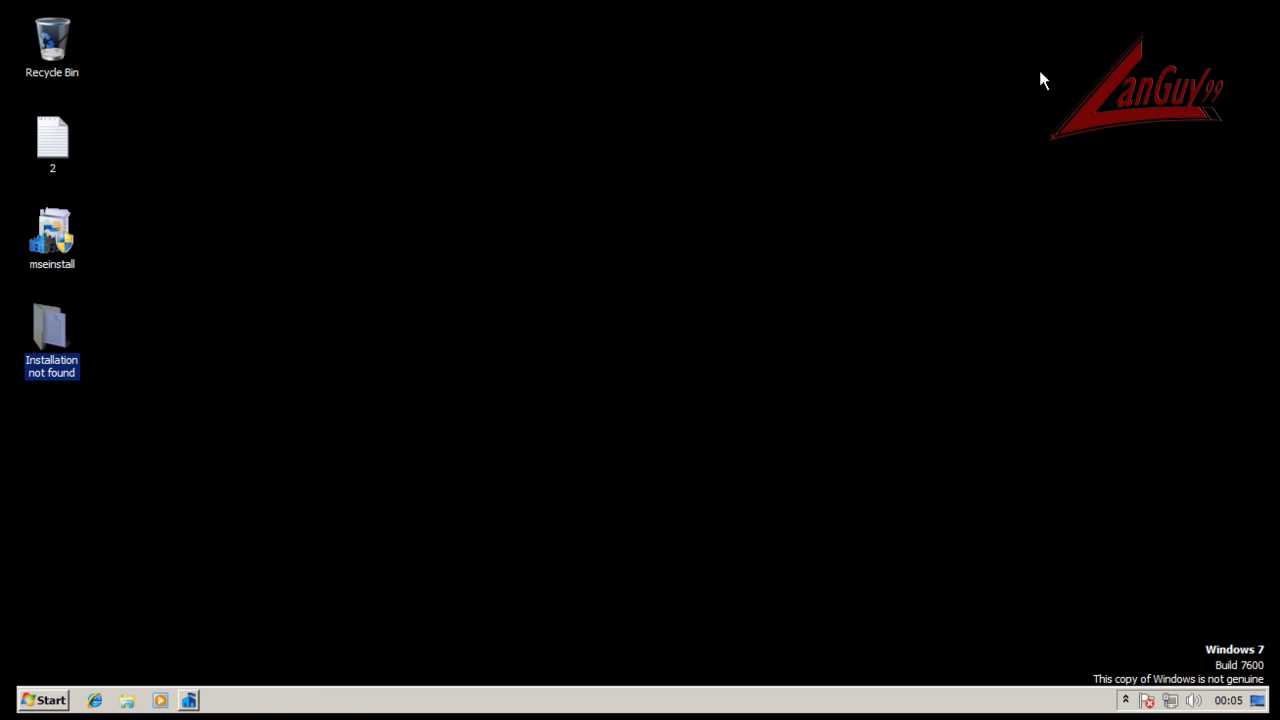
left_click(277, 253)
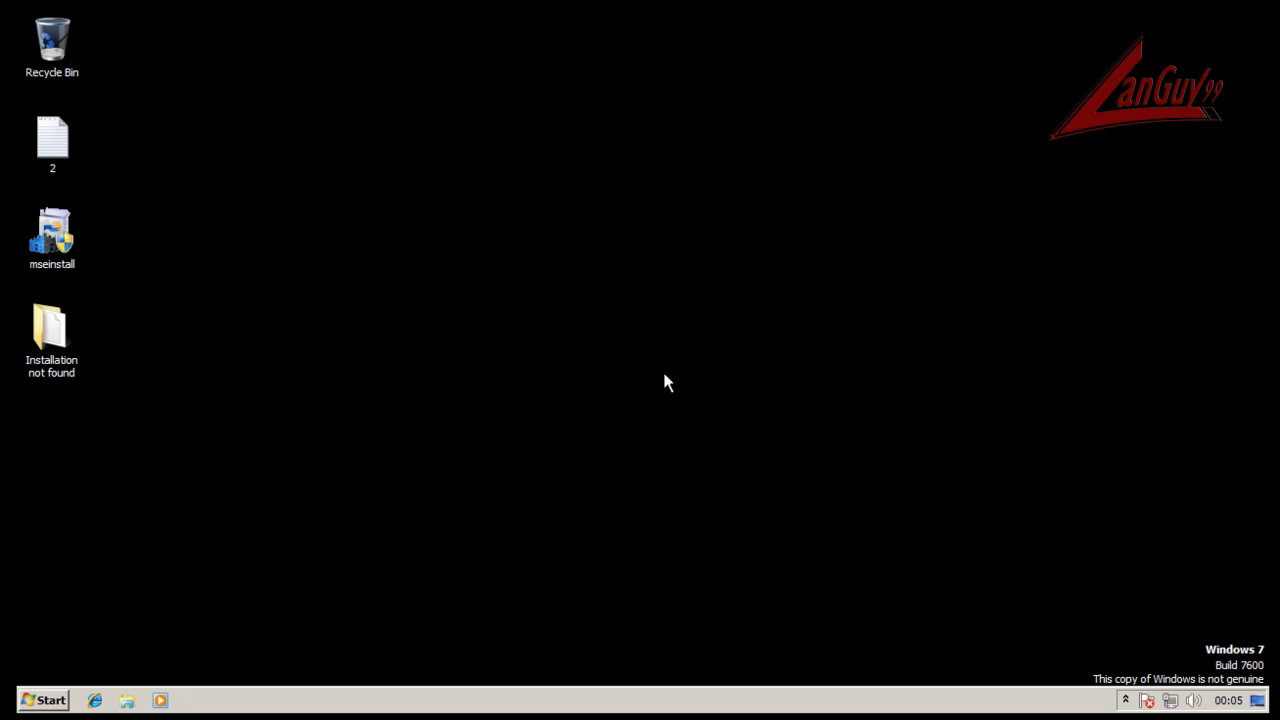
left_click(1125, 700)
left_click(1125, 700)
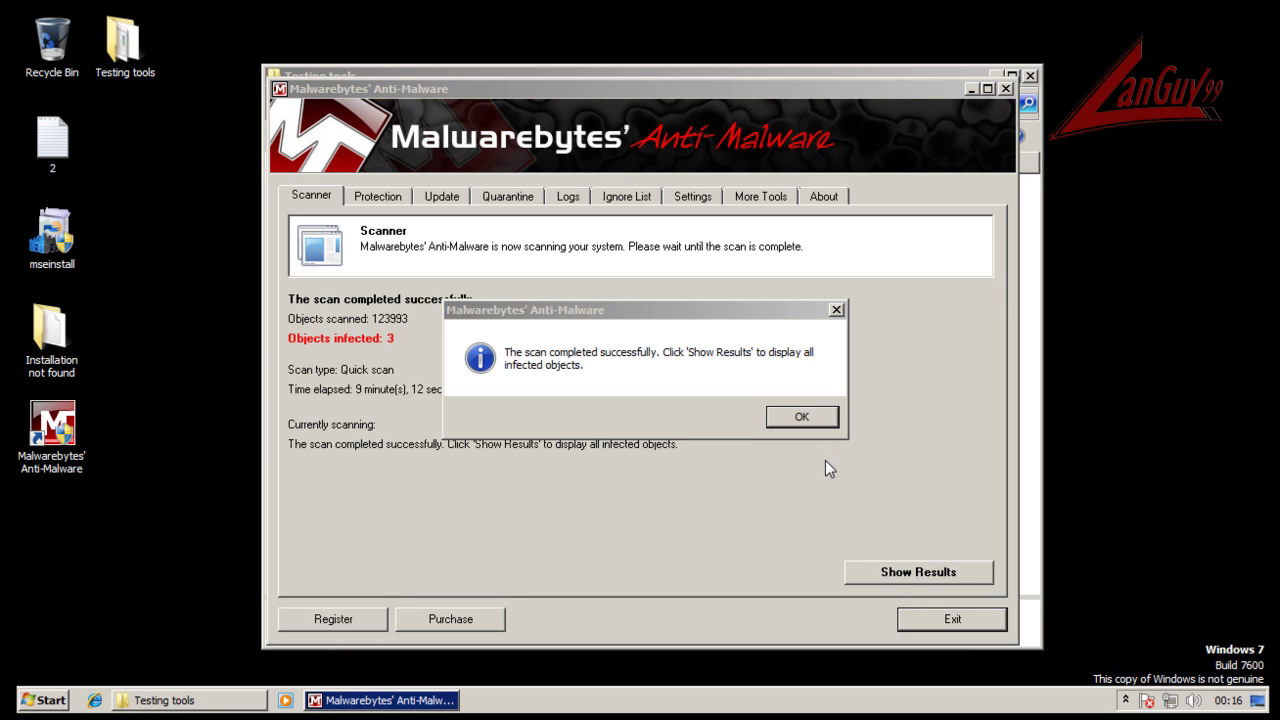
- Display the infected objects found by the Malwarebytes' Anti-Malware quick scan and widen the Item and Vendor columns to read them
left_click(801, 418)
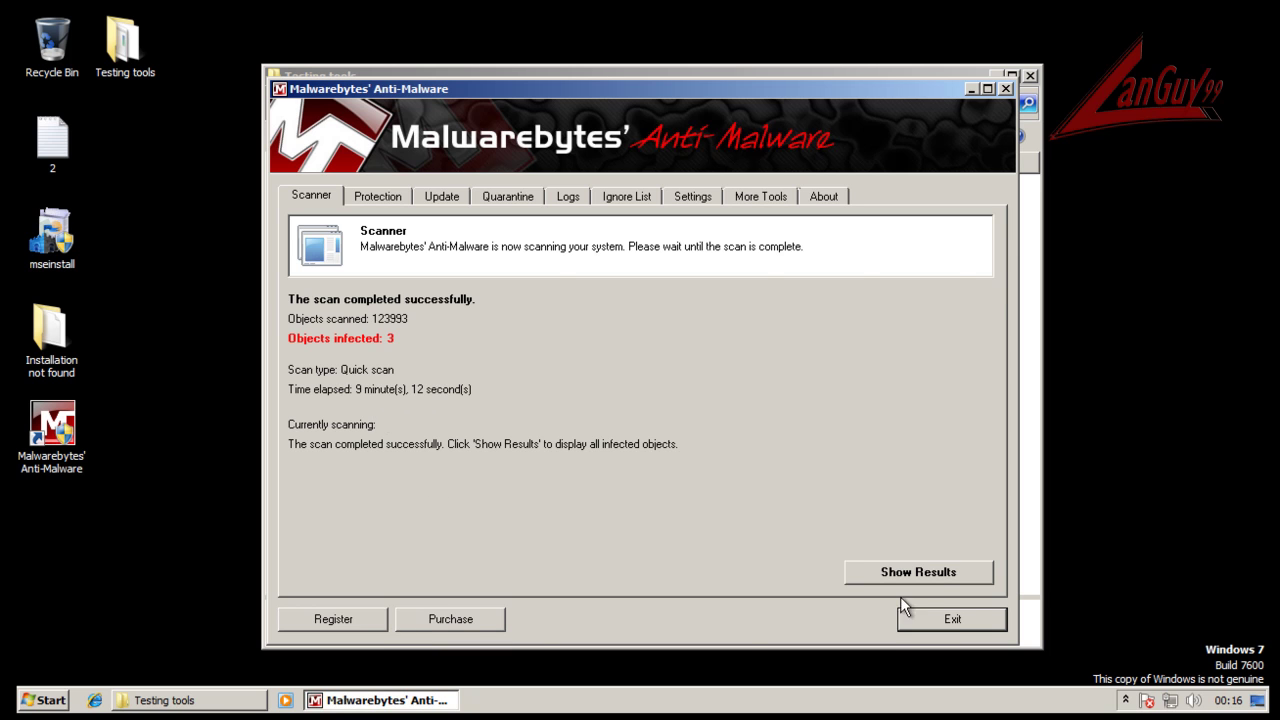
left_click(932, 574)
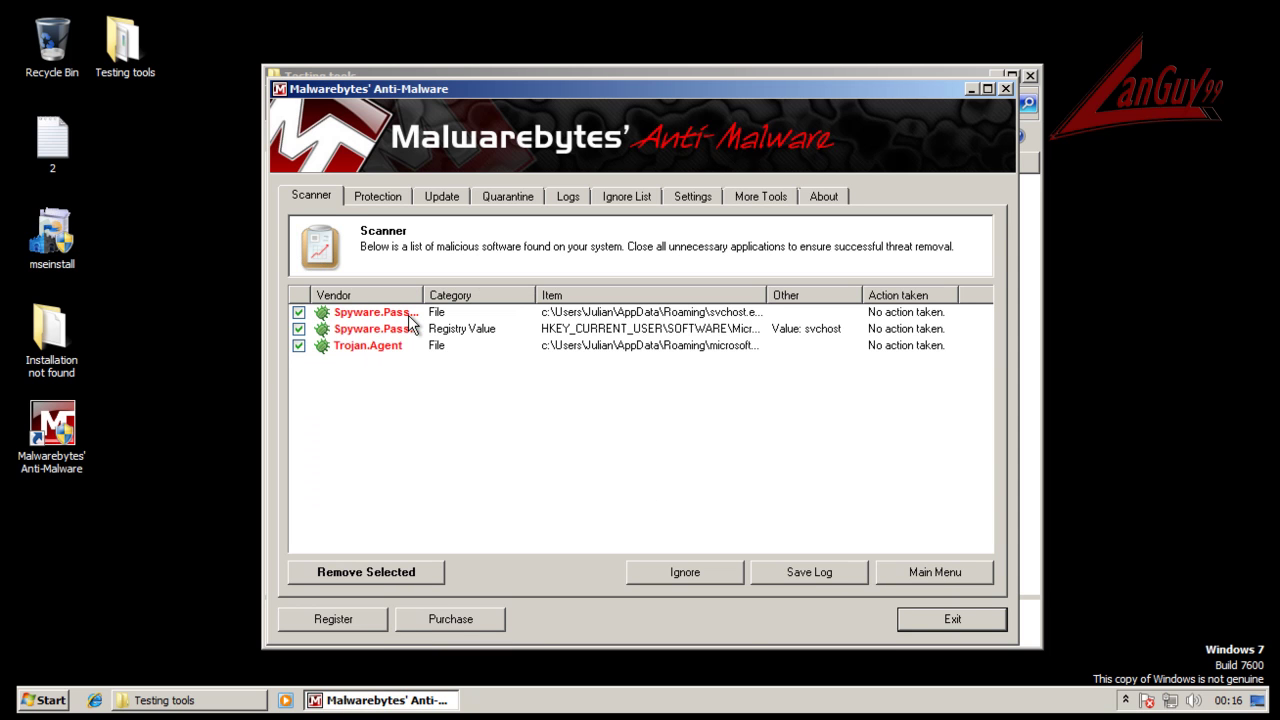
double_click(770, 295)
left_click(645, 316)
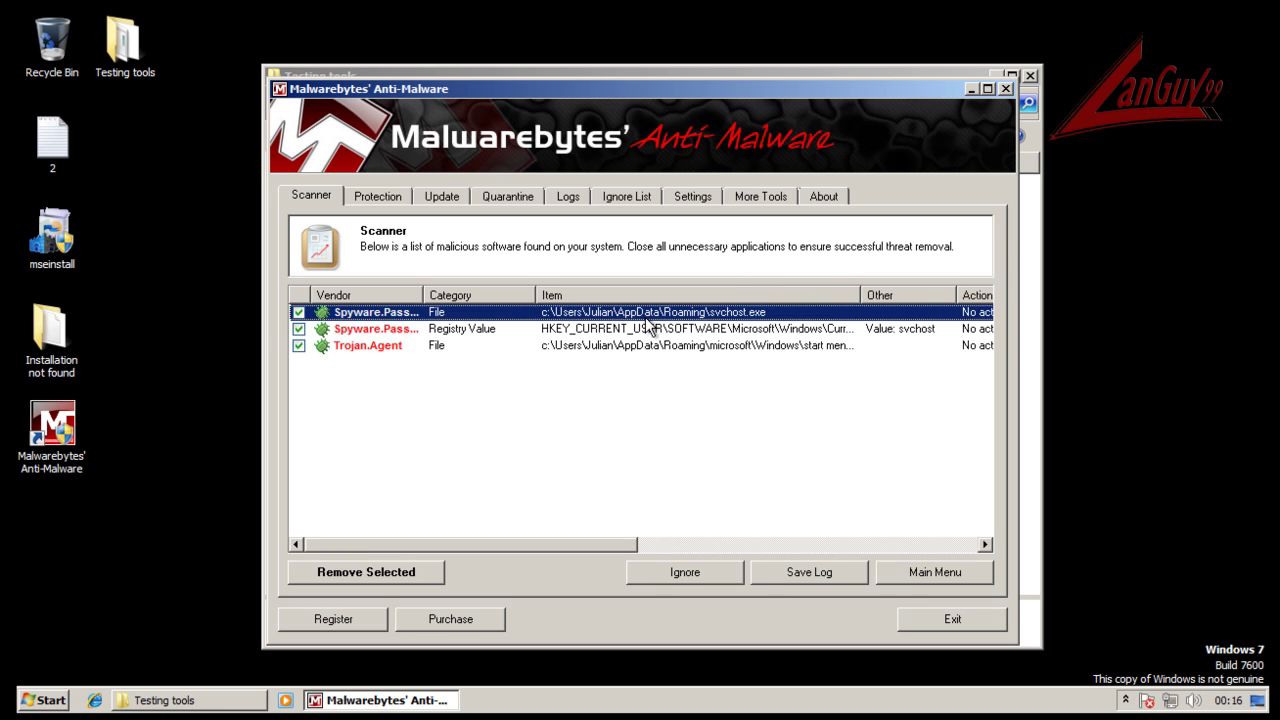
left_click_drag(425, 293, 493, 296)
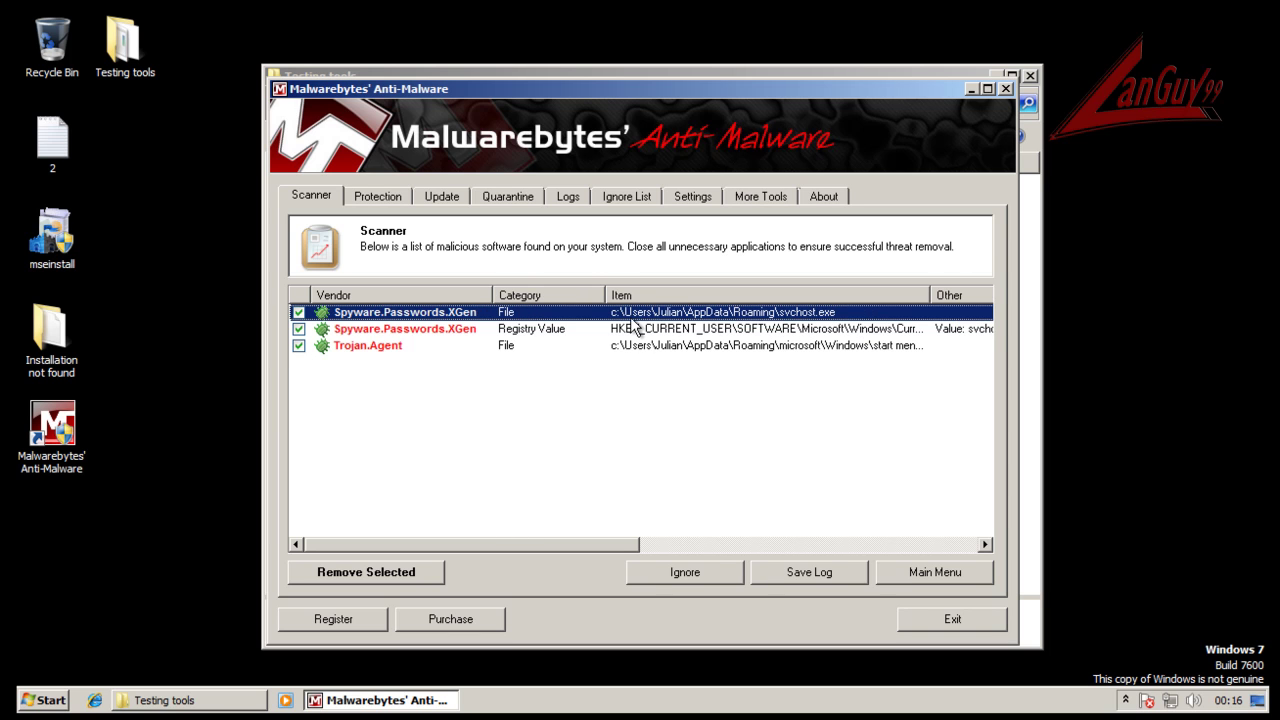
- Examine the detected registry value and the Trojan.Agent file, widening the Item column to read their full paths
left_click(743, 333)
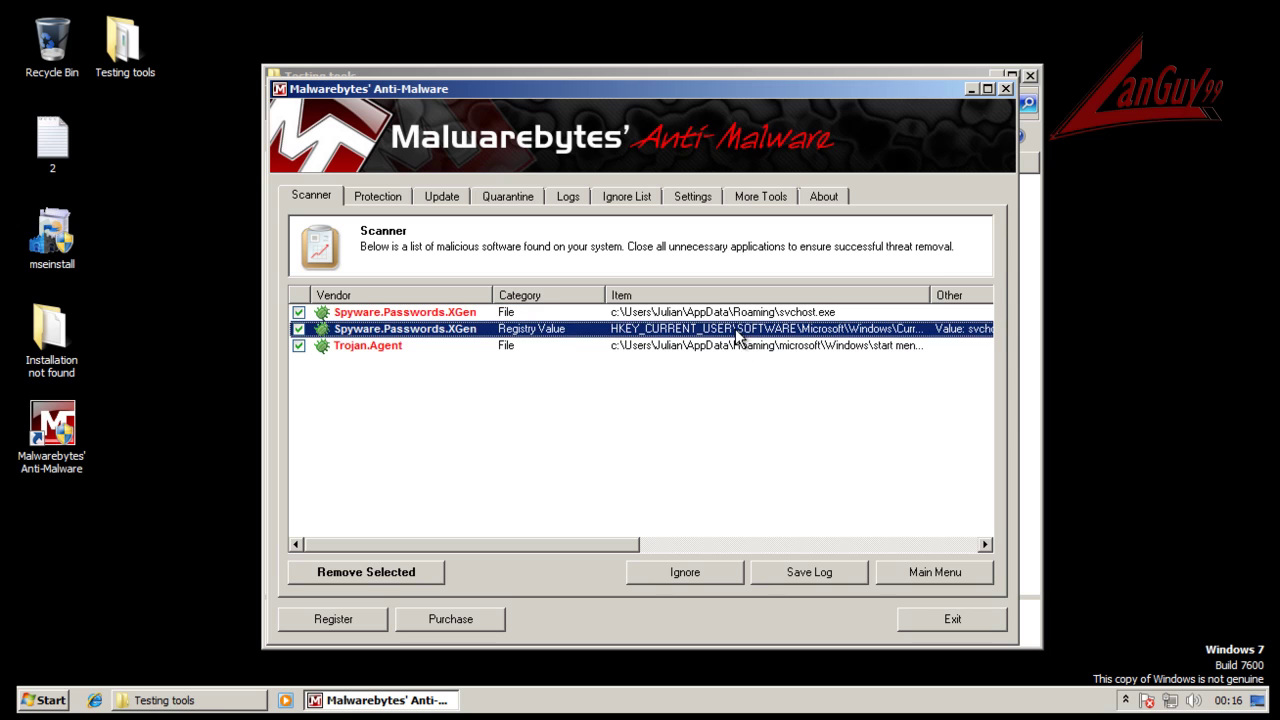
left_click(796, 348)
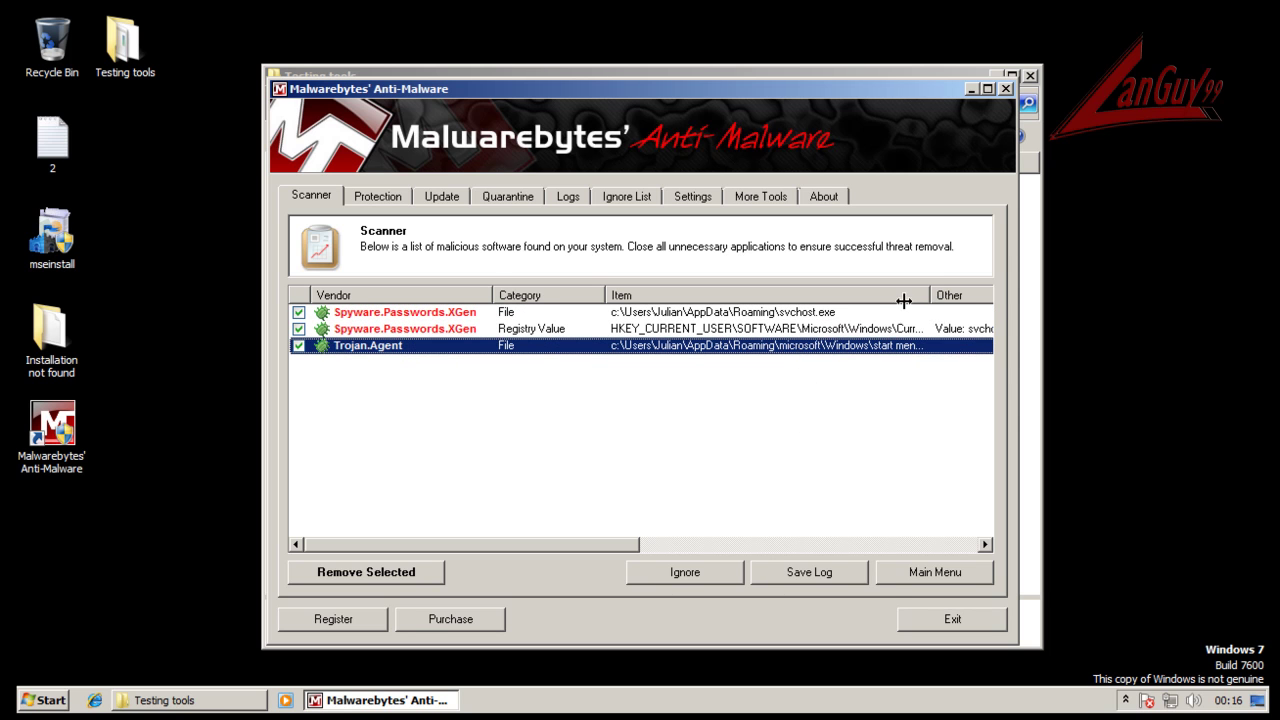
left_click_drag(930, 297, 1070, 318)
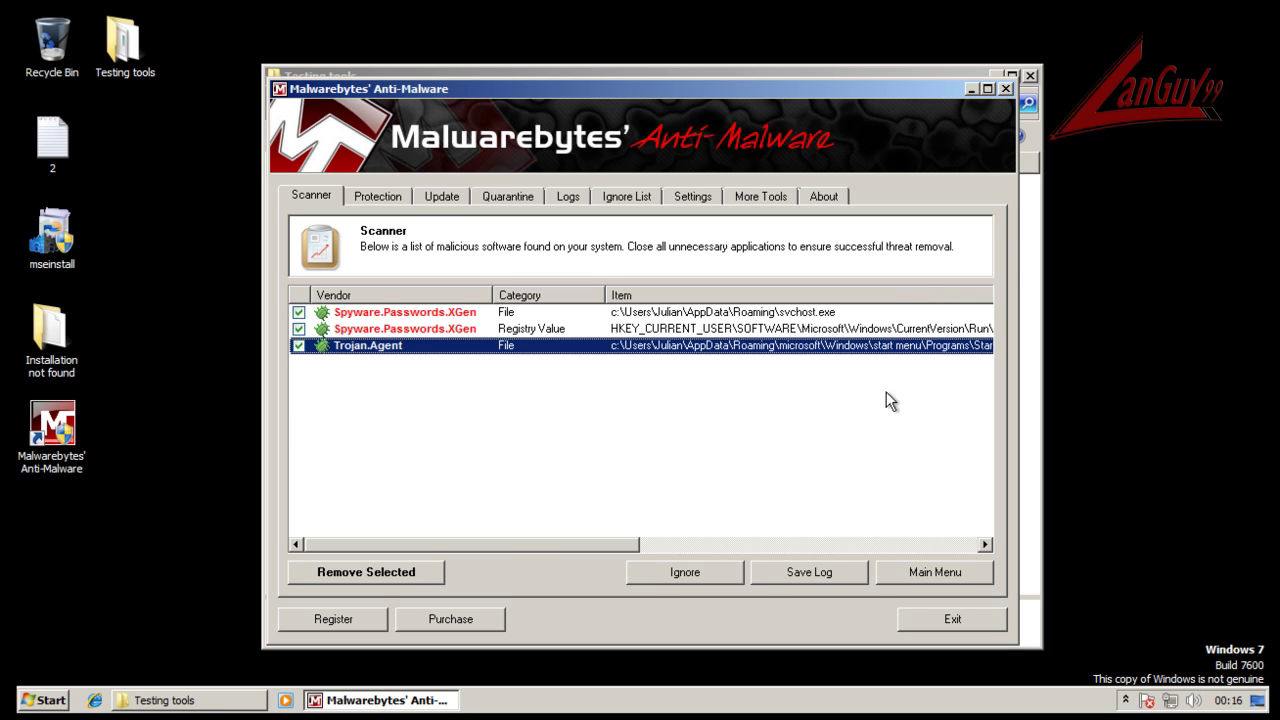
left_click_drag(545, 545, 662, 545)
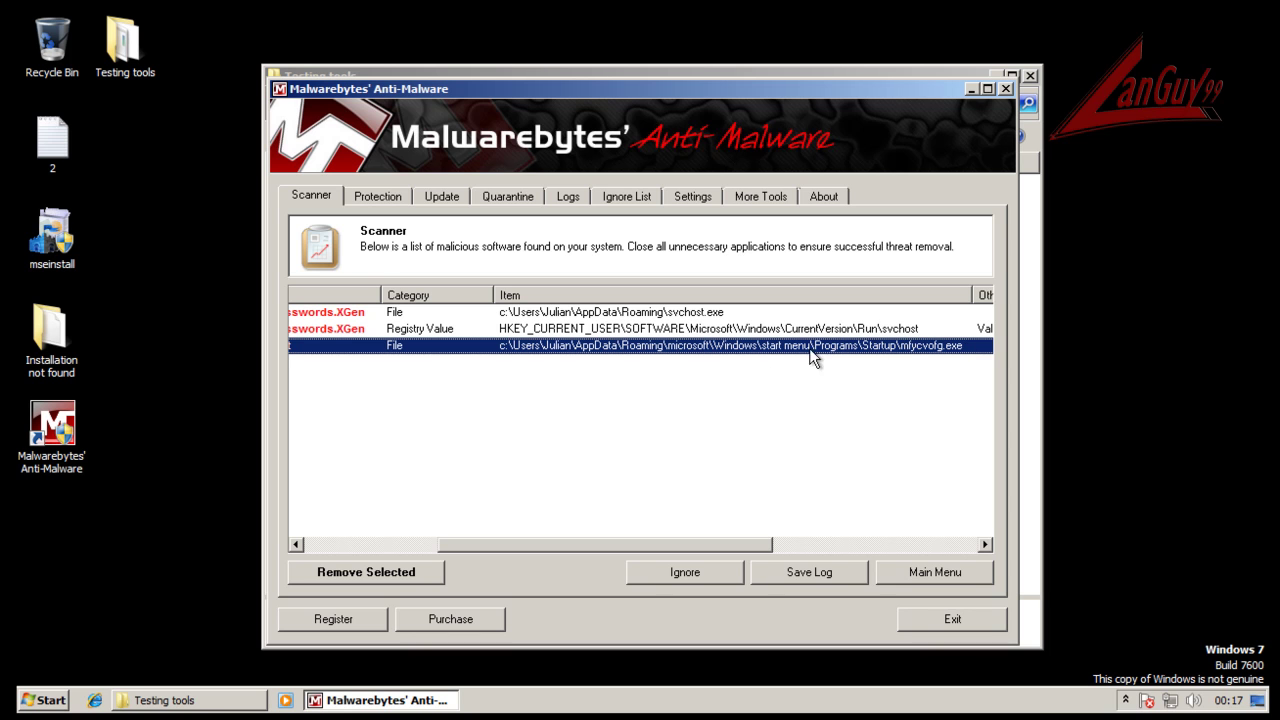
- Check the Startup folder among all programs for the detected mfycvofg file
left_click(50, 698)
left_click(62, 640)
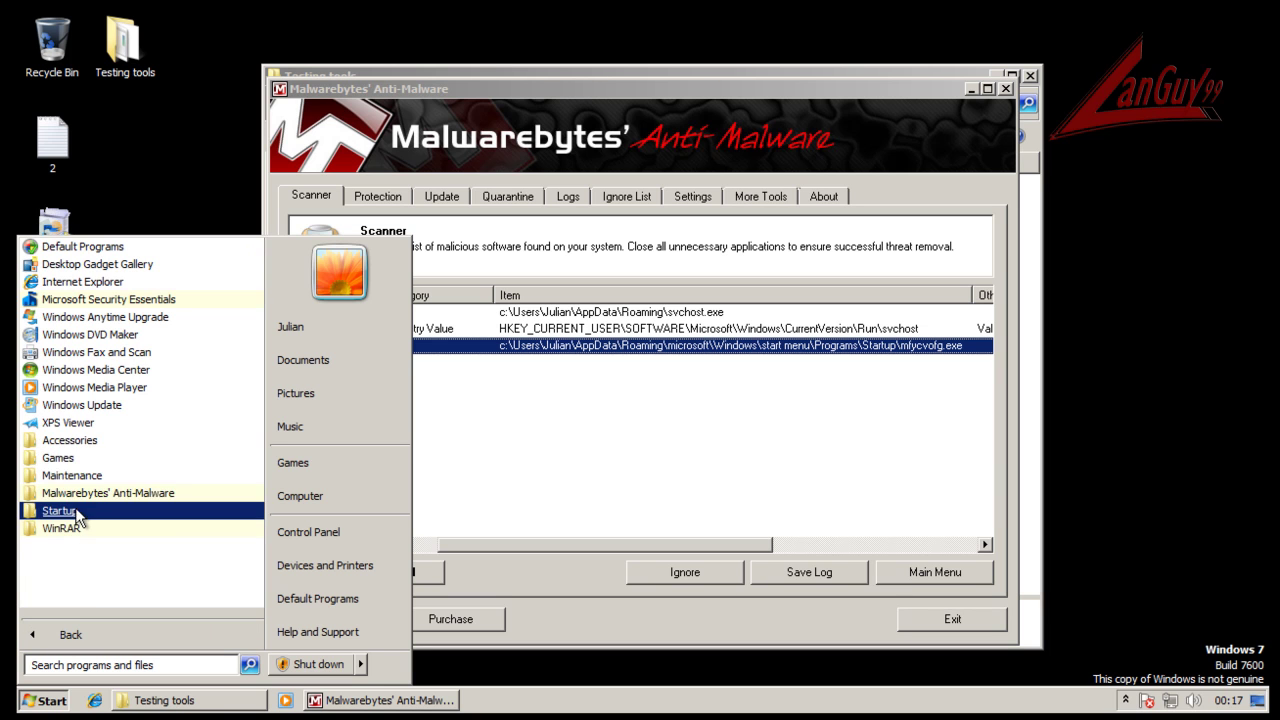
left_click(86, 510)
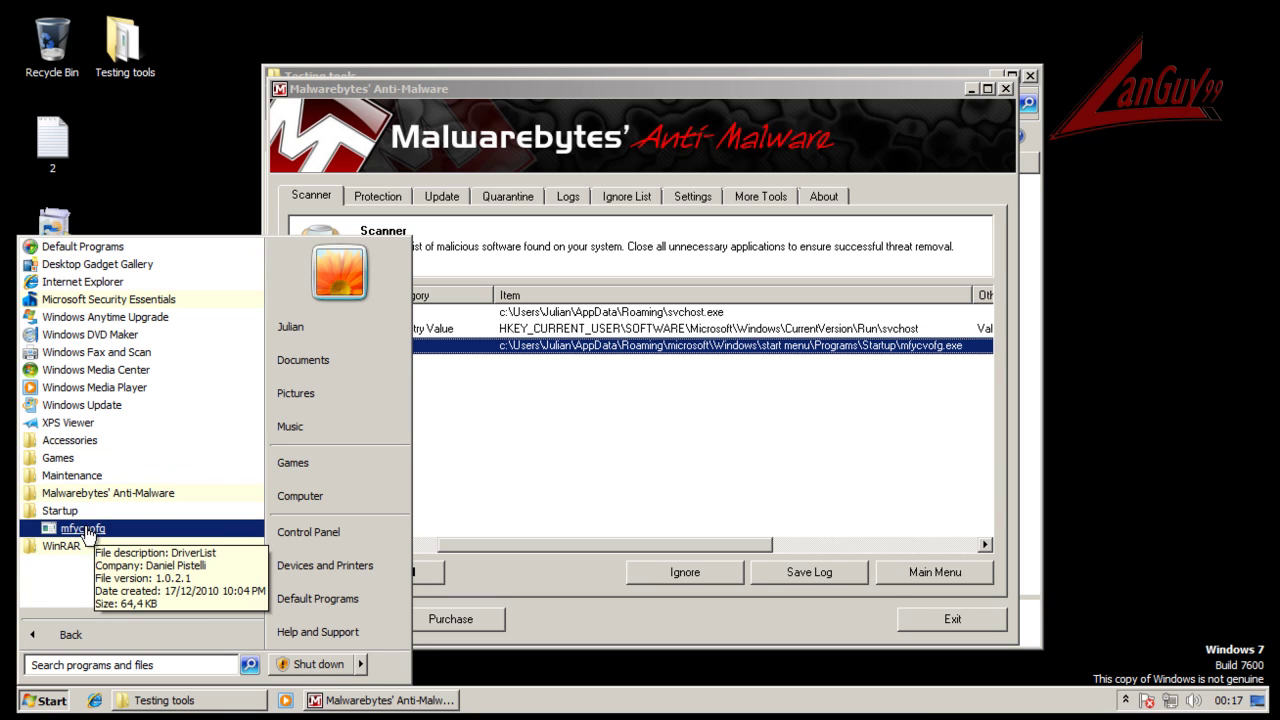
left_click(556, 478)
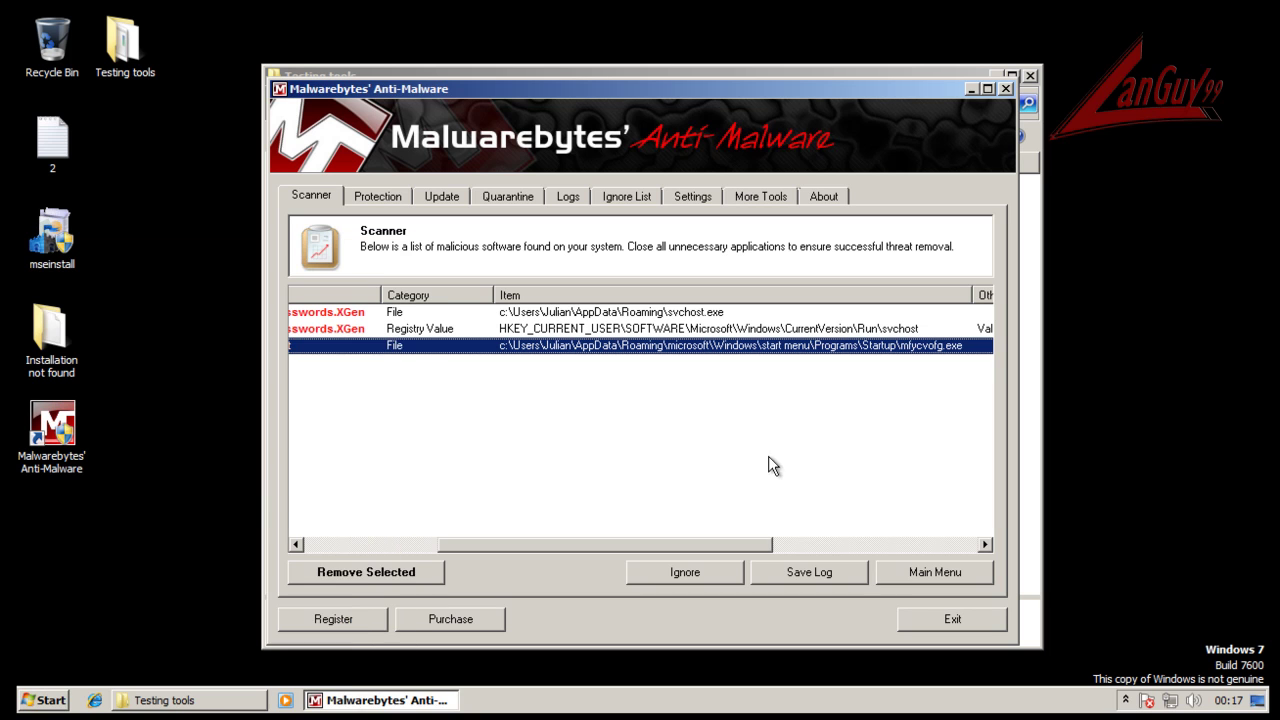
- Remove the selected malicious items in Malwarebytes' Anti-Malware, then close the removal log and the program
left_click(381, 578)
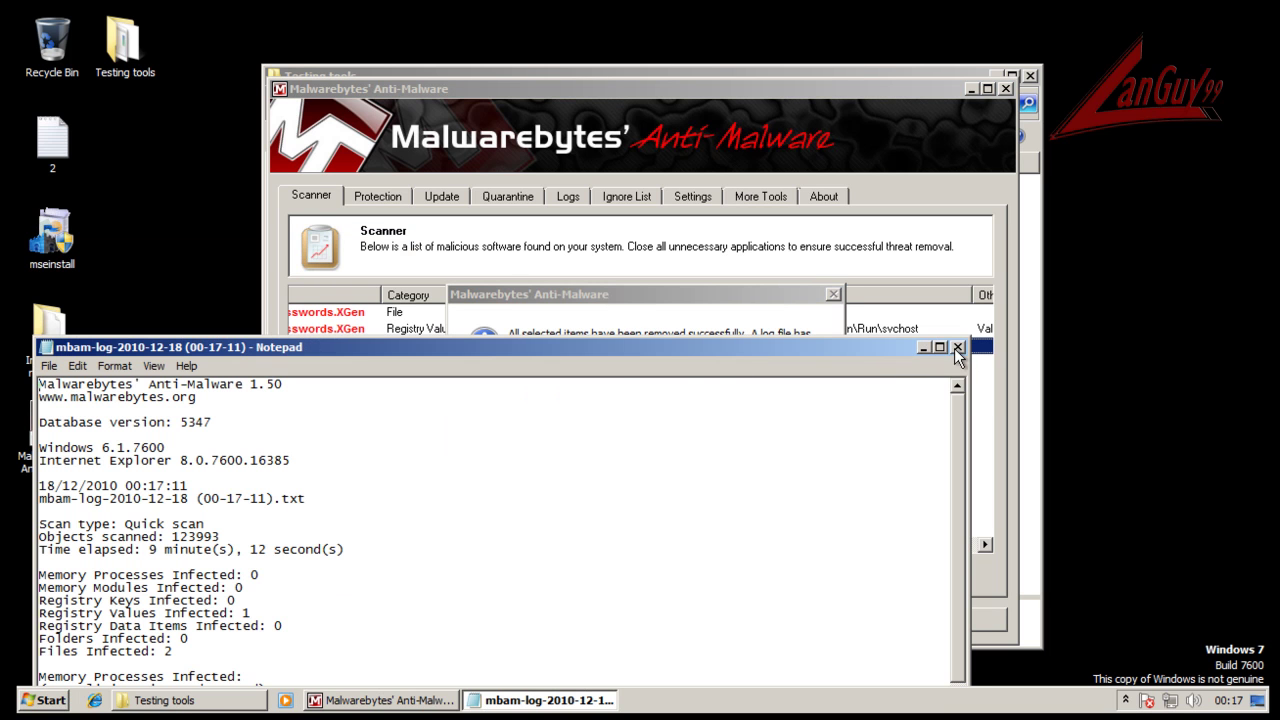
left_click(954, 347)
left_click(795, 434)
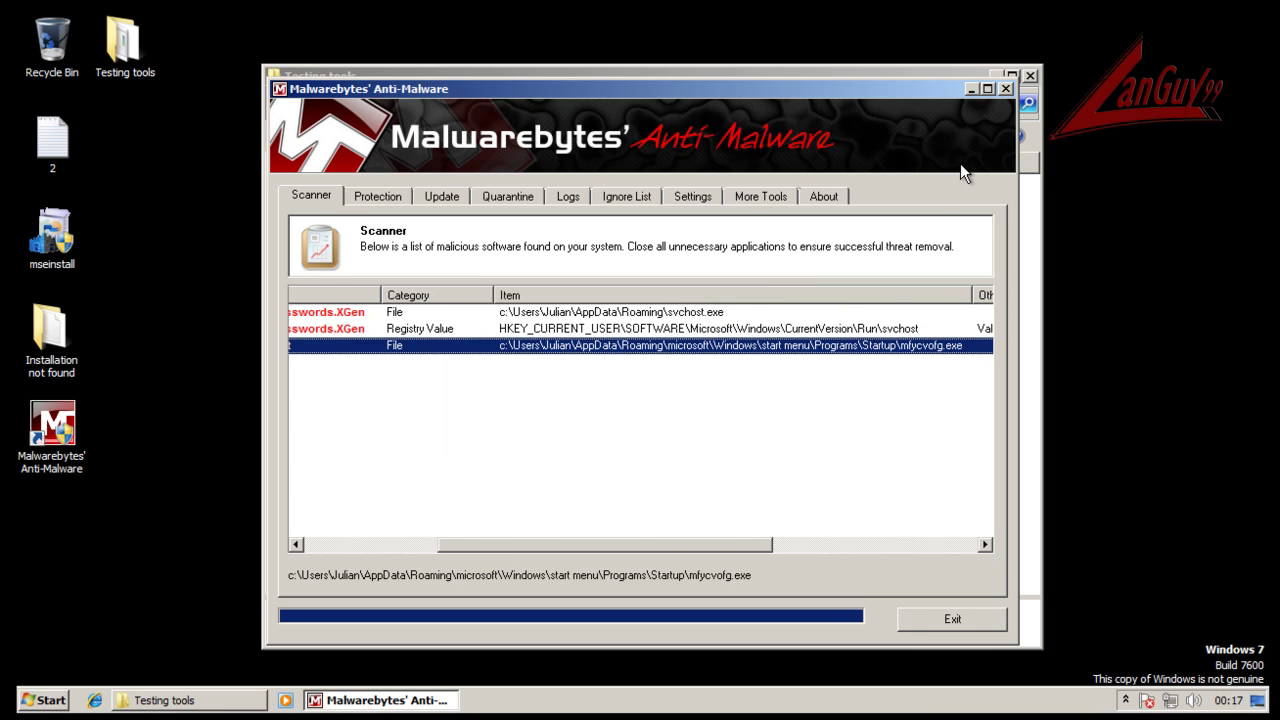
left_click(1005, 89)
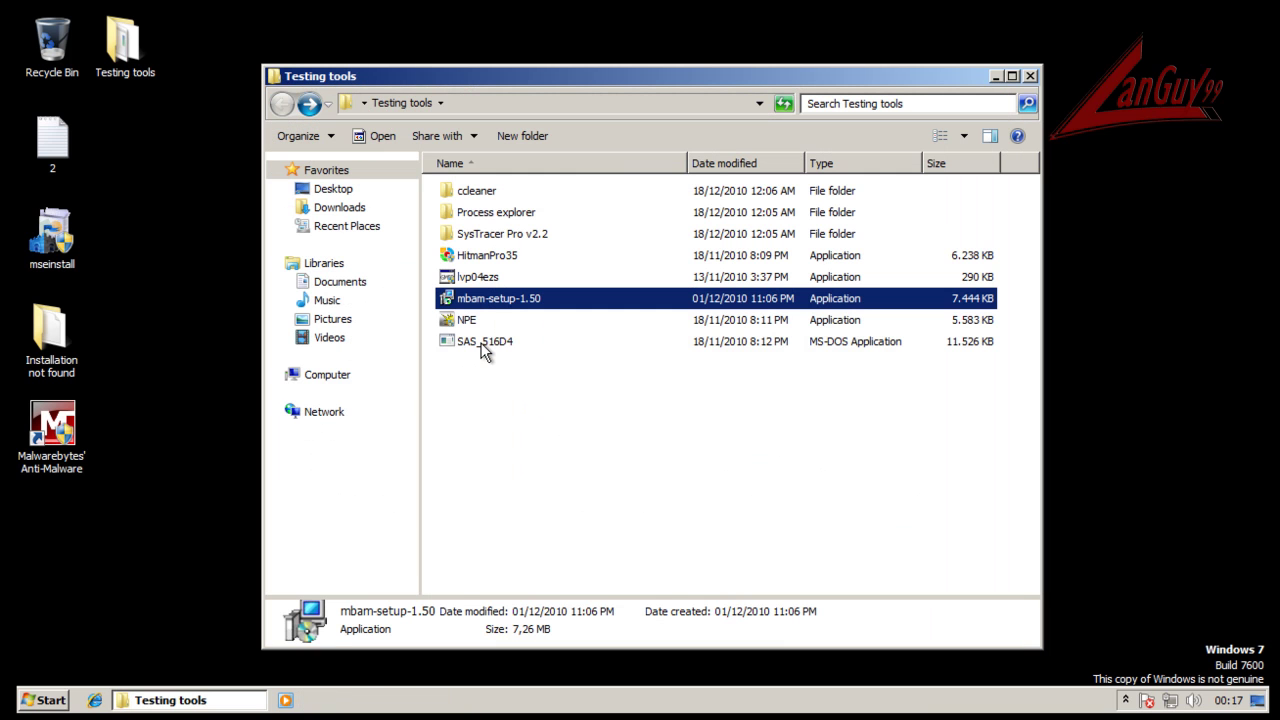
- Scan the system with SUPERAntiSpyware by running SAS_516D4 with administrator approval, then close it and check the hidden notification icons
left_click(483, 343)
double_click(482, 344)
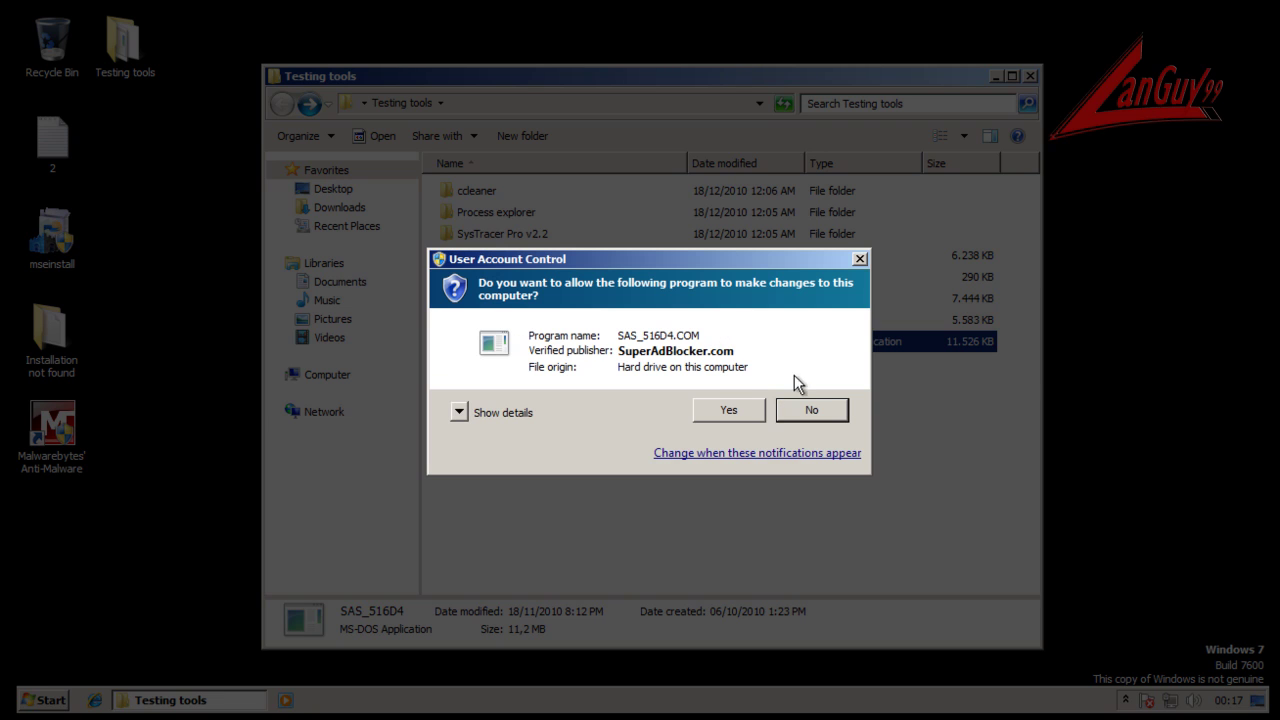
left_click(744, 403)
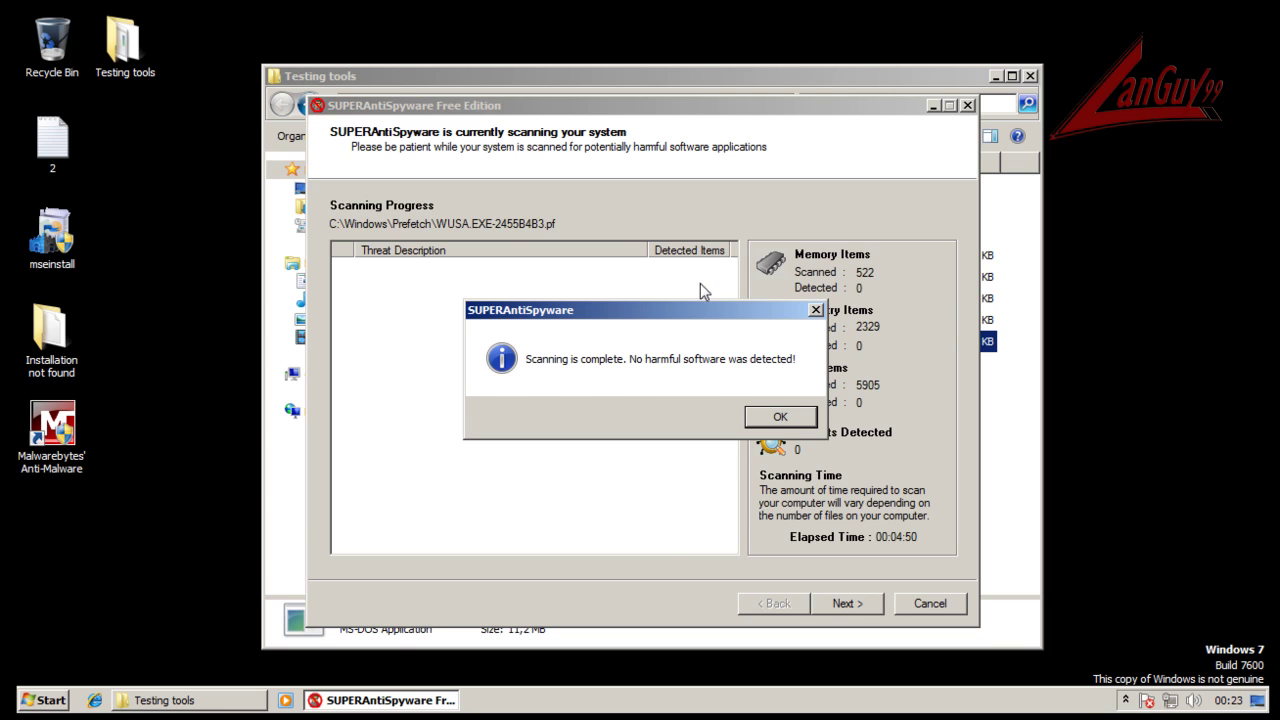
left_click(790, 419)
left_click(938, 608)
left_click(1126, 700)
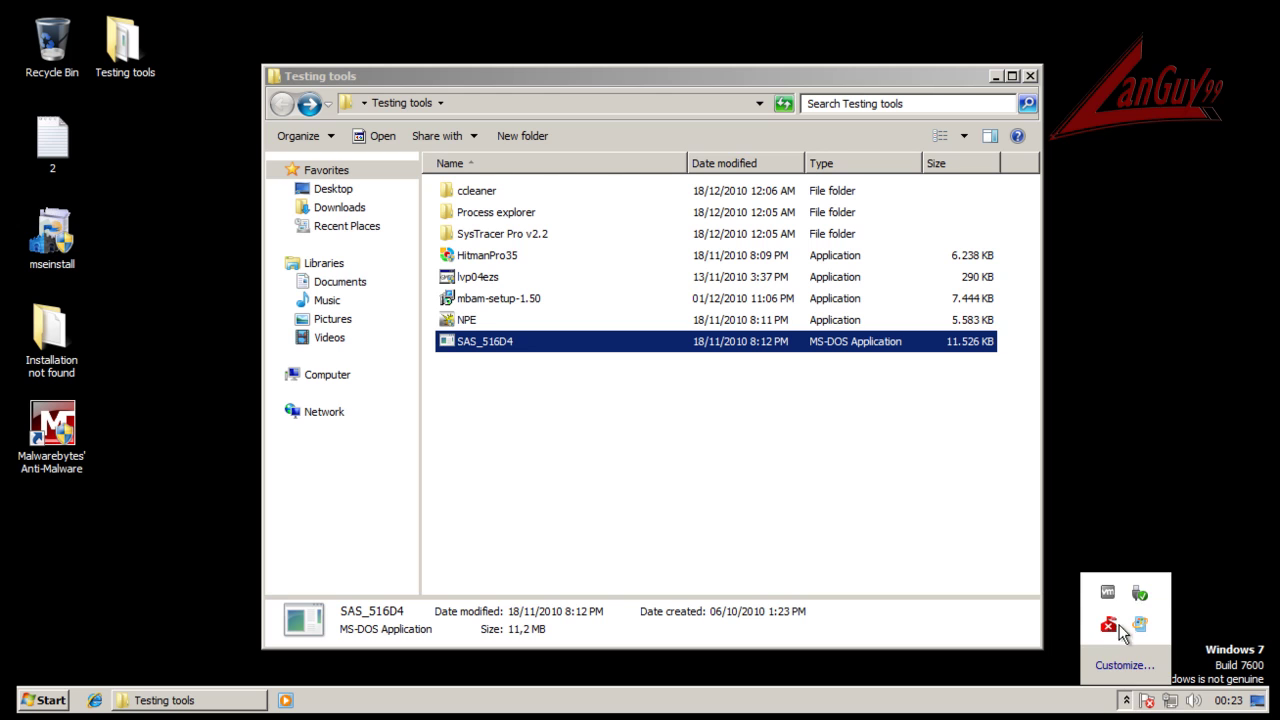
left_click(896, 517)
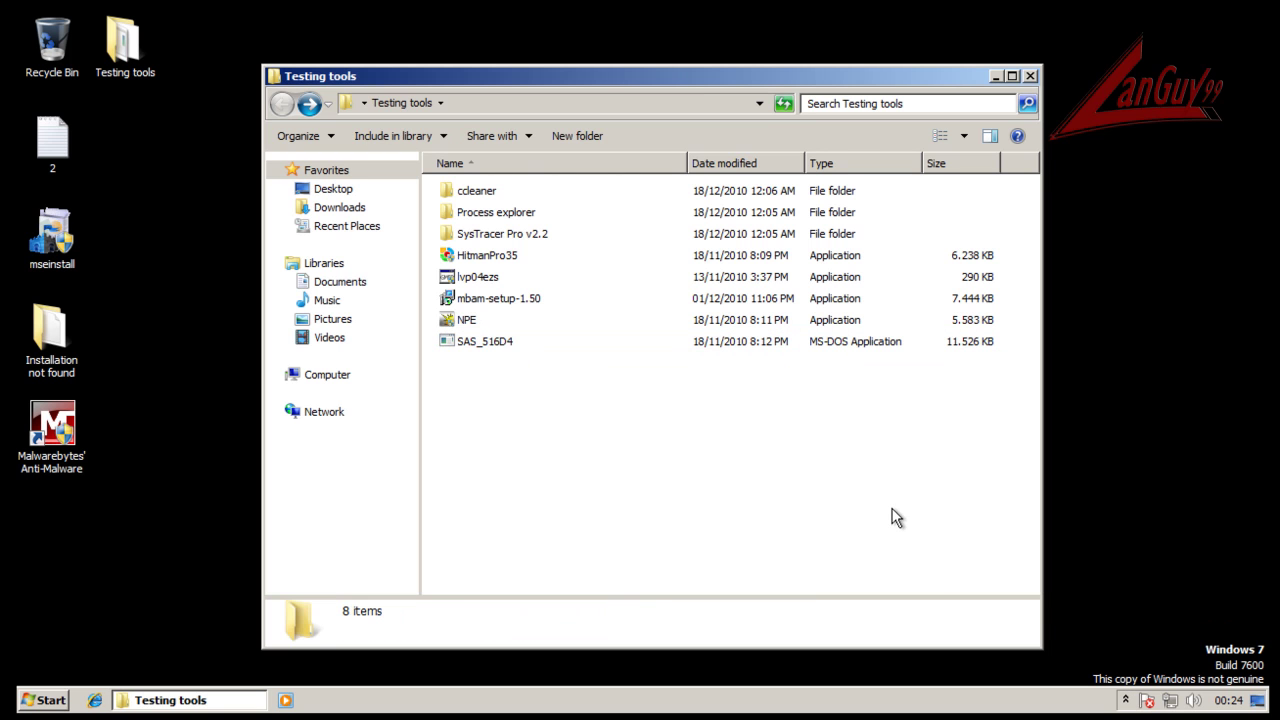
- Scan the system with HitmanPro35 from the Testing tools folder, then close the scanner and the folder
left_click(492, 256)
double_click(500, 258)
left_click(747, 408)
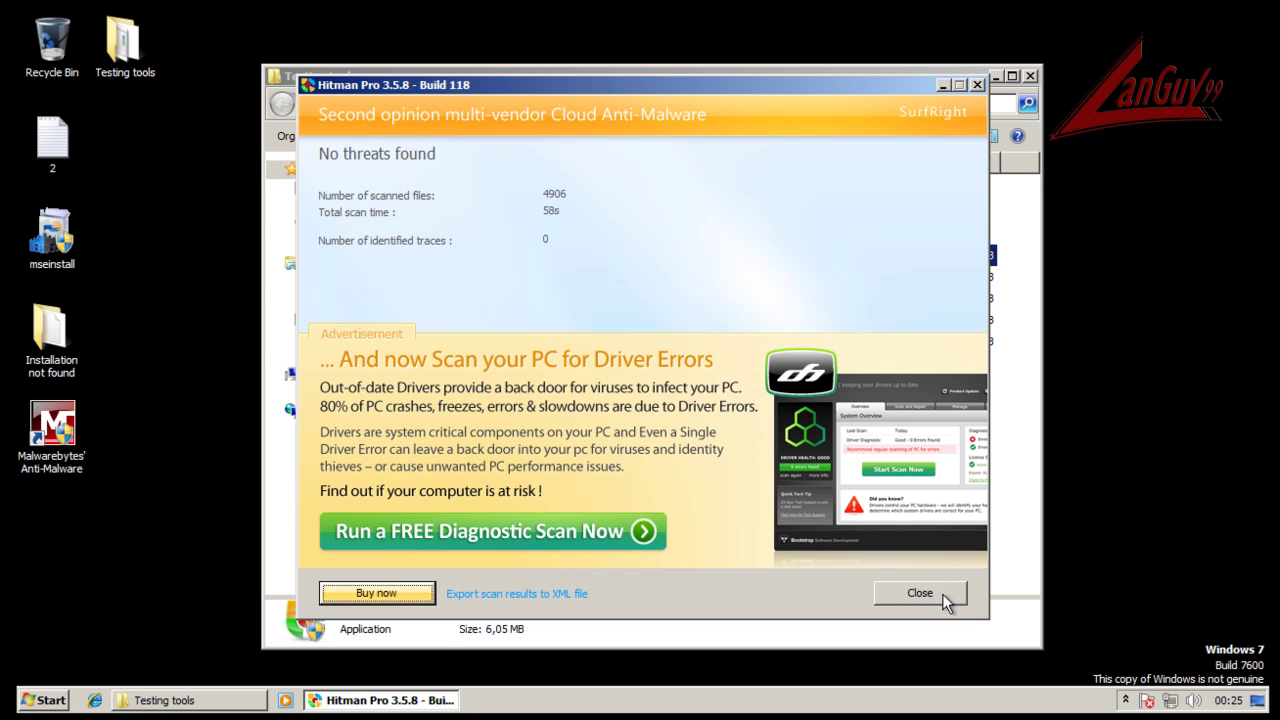
left_click(946, 597)
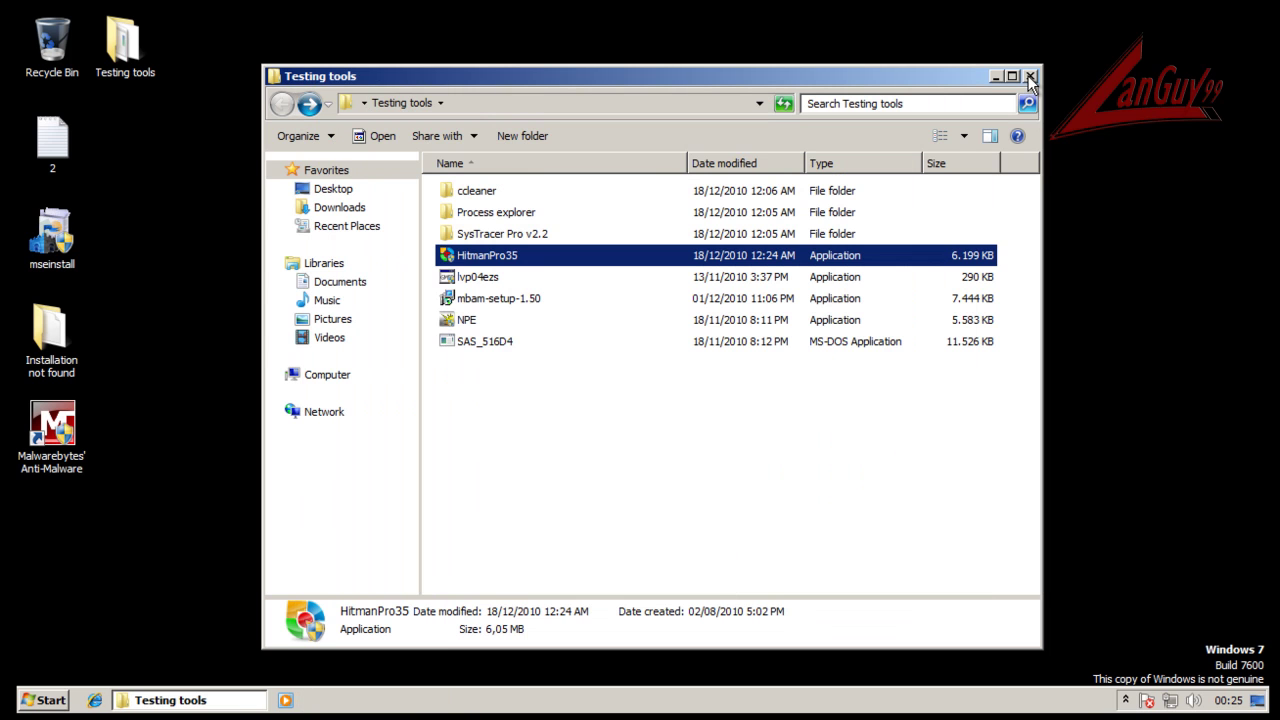
left_click(1030, 75)
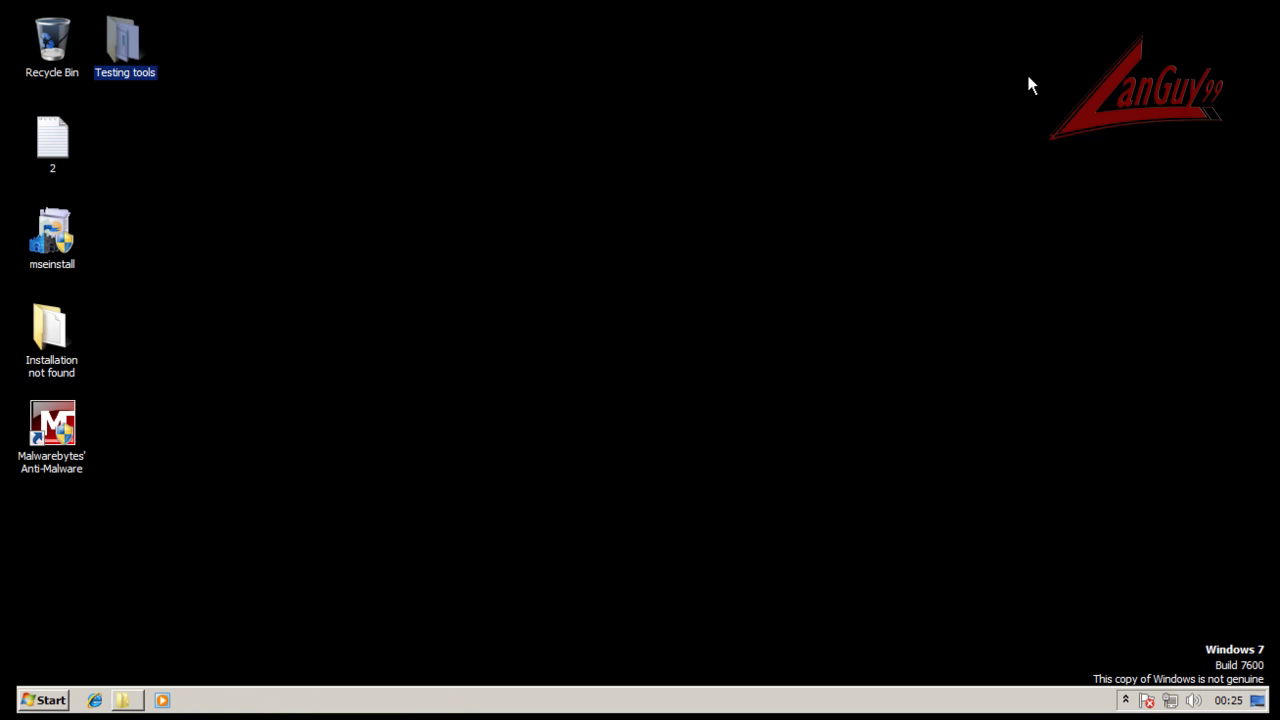
- Check the hidden notification icons and open Task Manager to examine the processes from all users
left_click(1125, 700)
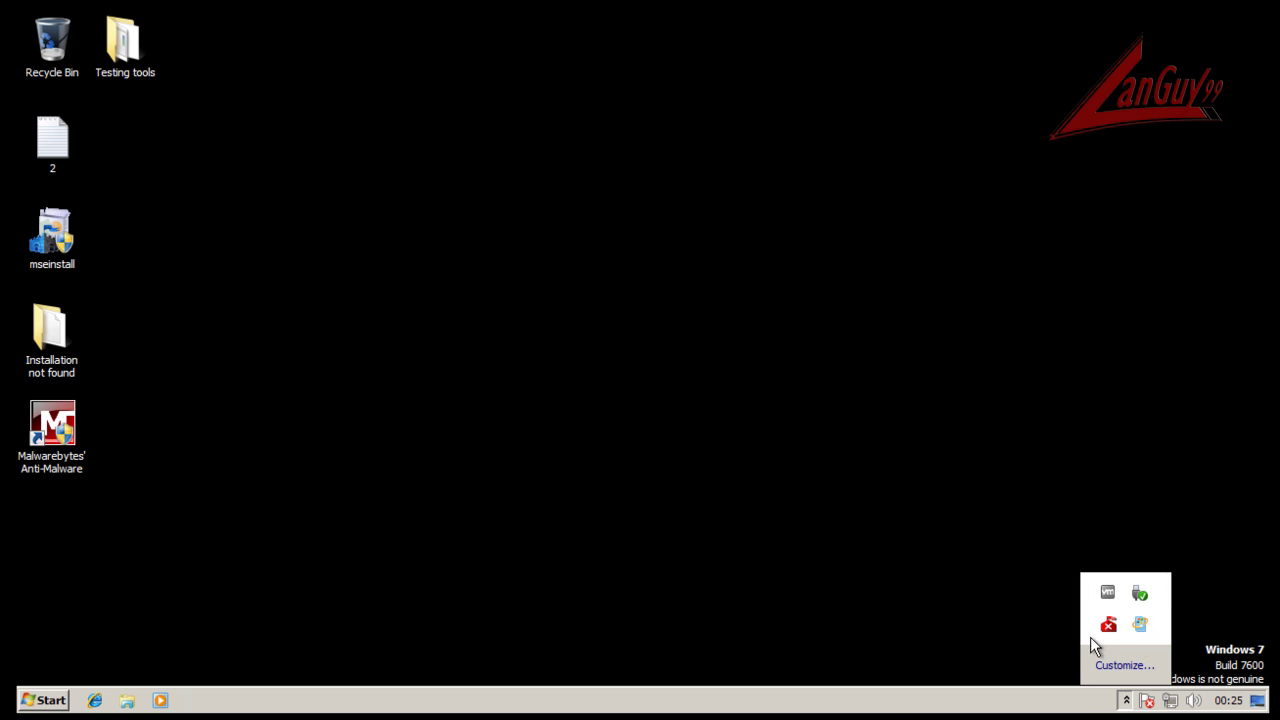
right_click(886, 706)
left_click(910, 643)
left_click_drag(322, 34, 589, 61)
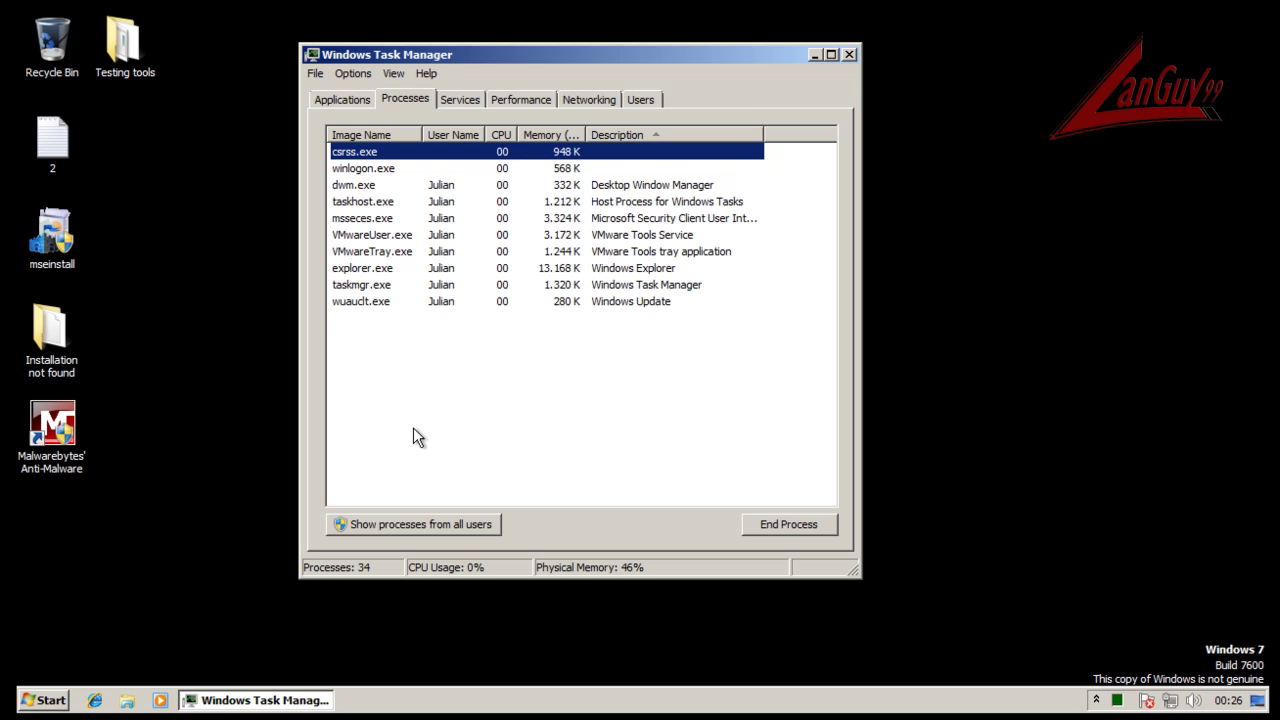
left_click(471, 522)
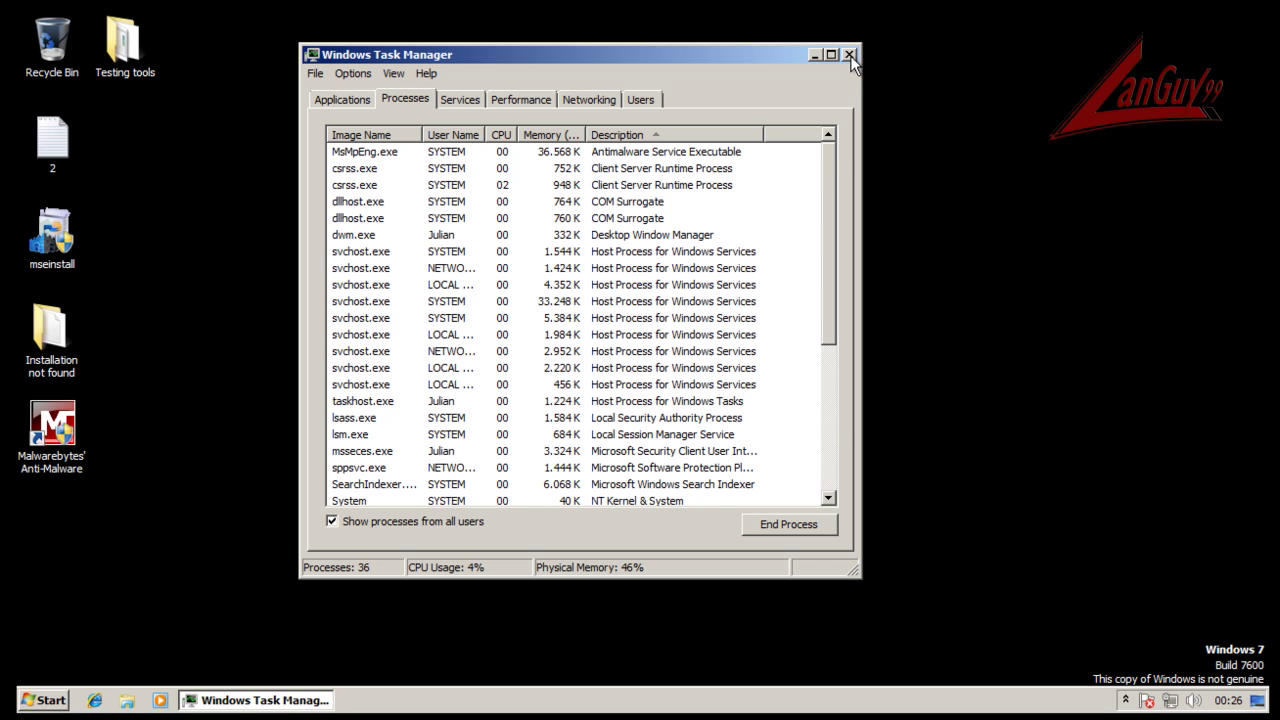
- Open Microsoft Security Essentials from the hidden notification icons and turn on real-time protection
left_click(1126, 700)
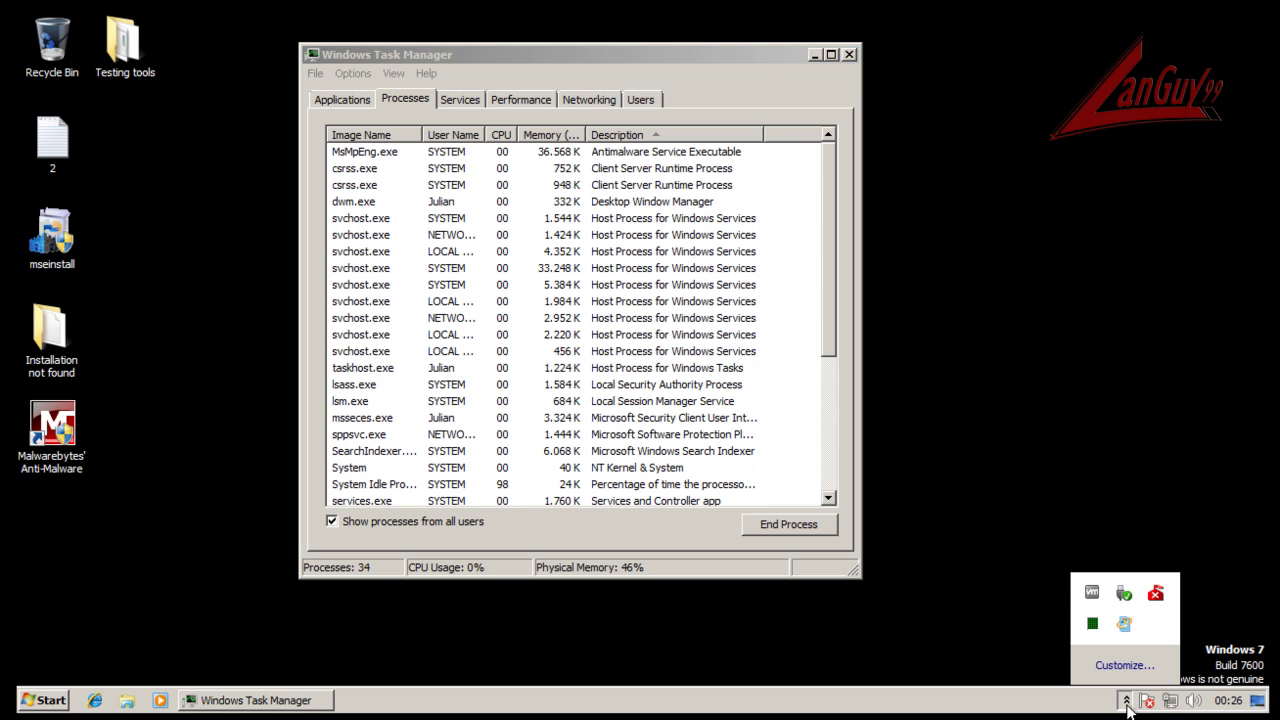
right_click(1158, 597)
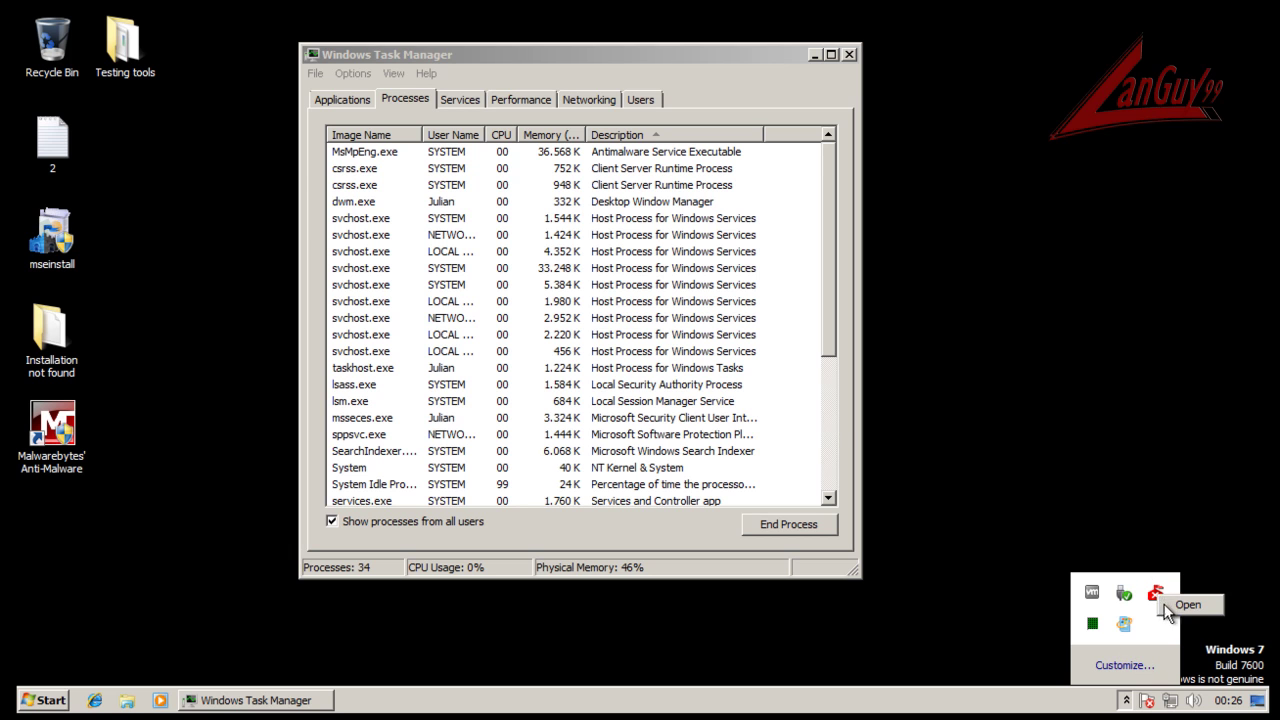
left_click(1184, 604)
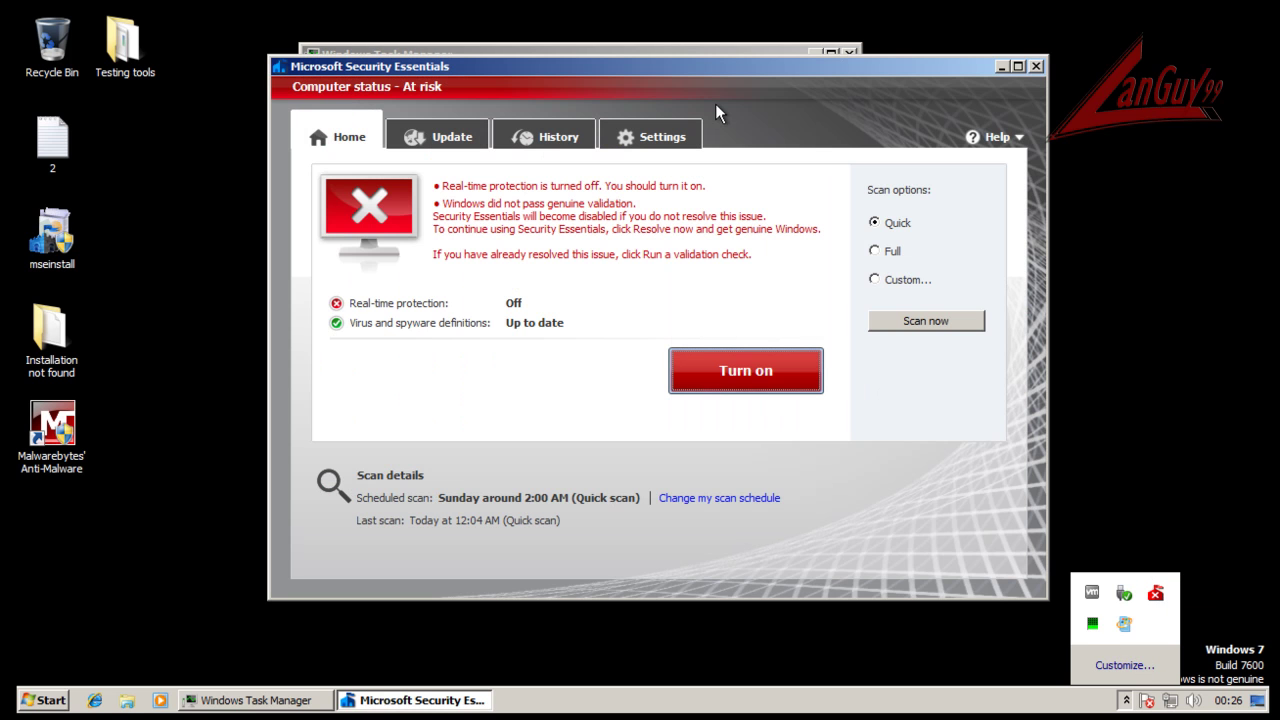
left_click(774, 370)
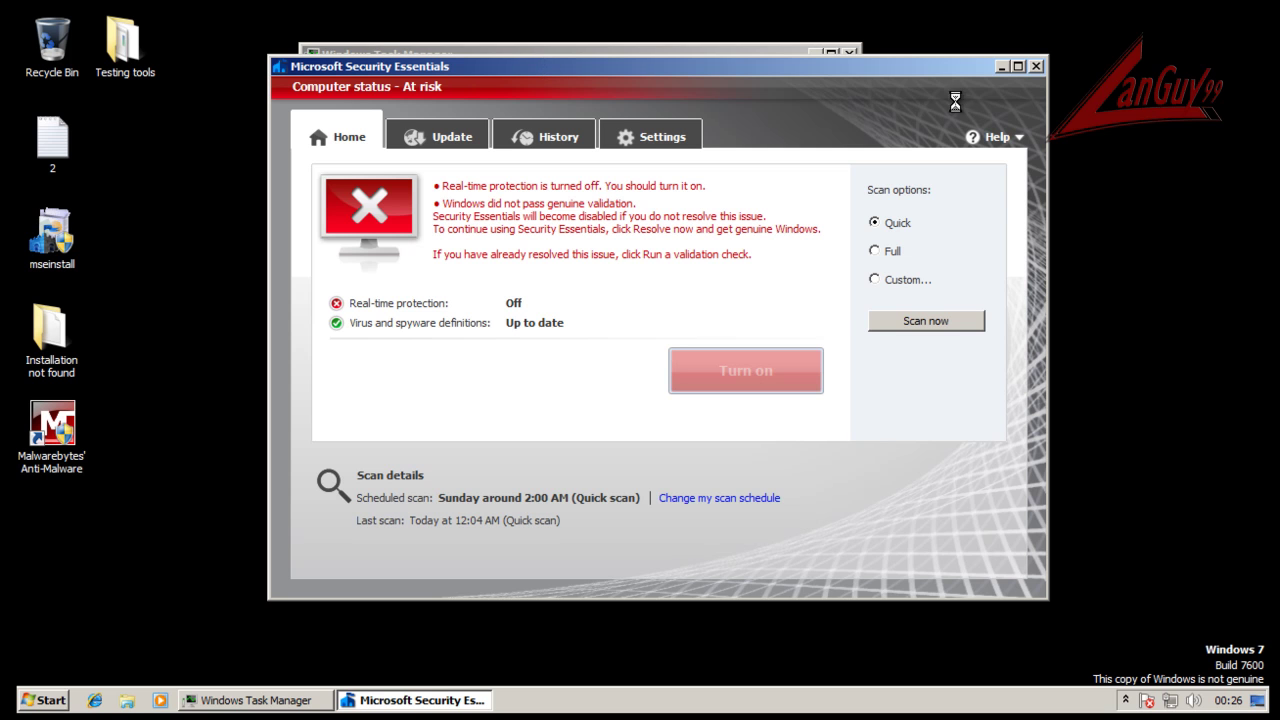
- Bring Task Manager in front of the Security Essentials window and examine the running processes
left_click_drag(876, 70, 843, 84)
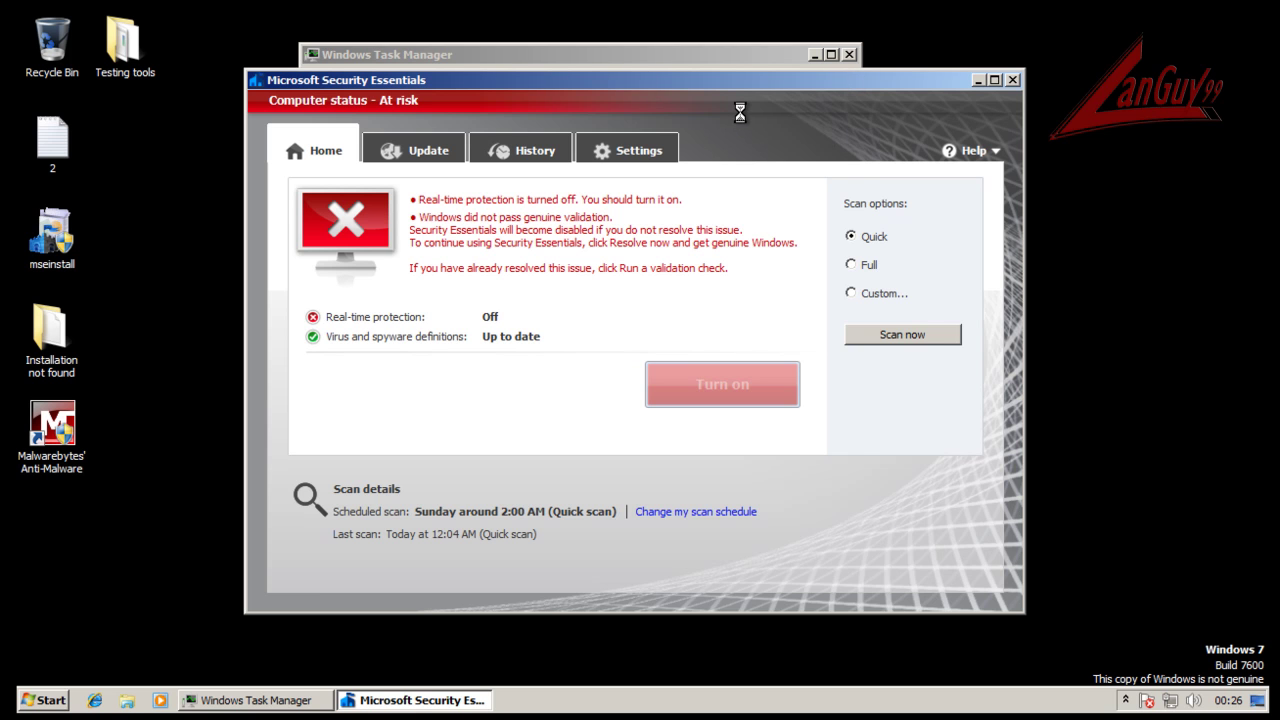
left_click(718, 53)
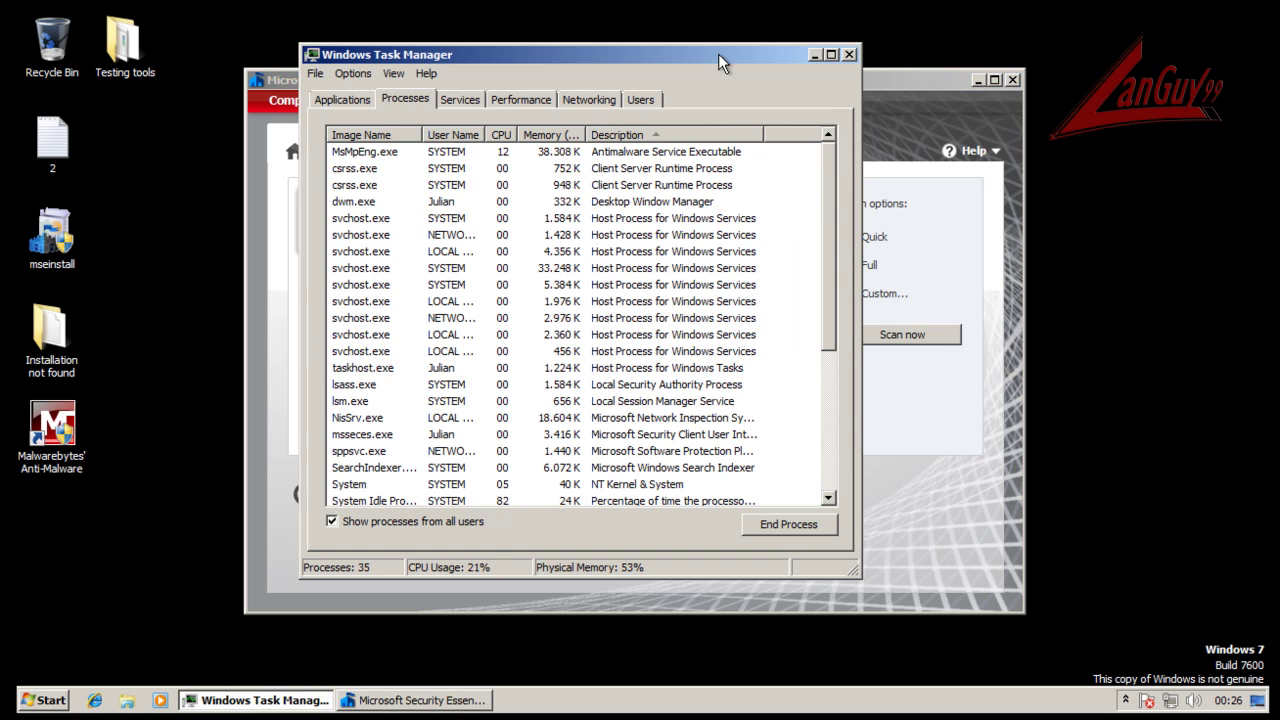
left_click_drag(805, 60, 827, 39)
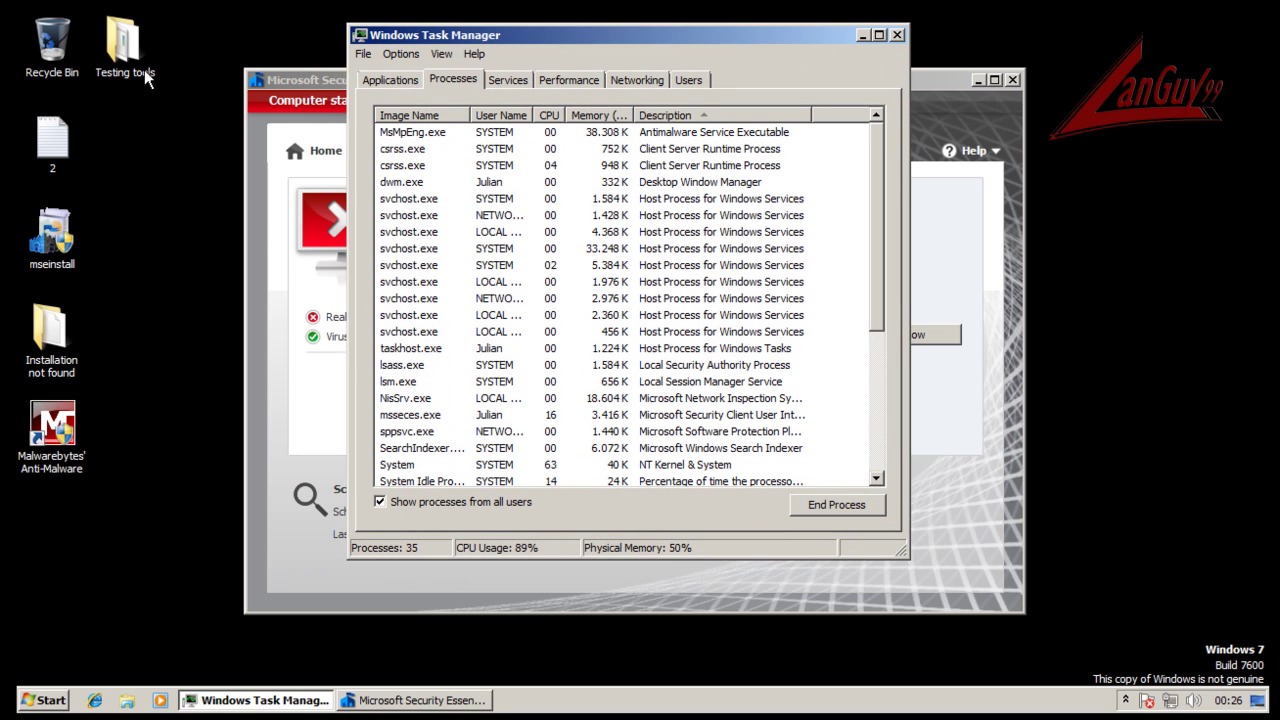
- Open the text file 2 and review its malware download links, highlighting the fitmanlive.be ones, then close it
double_click(64, 142)
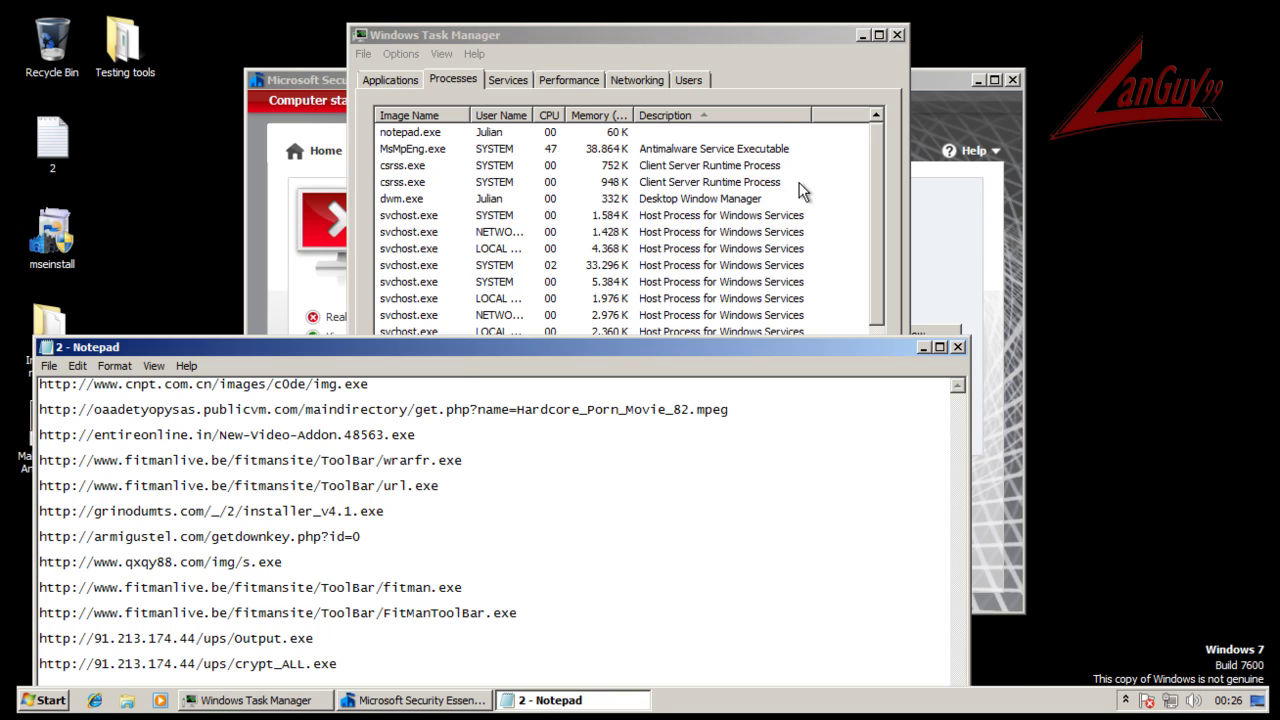
left_click_drag(643, 345, 710, 150)
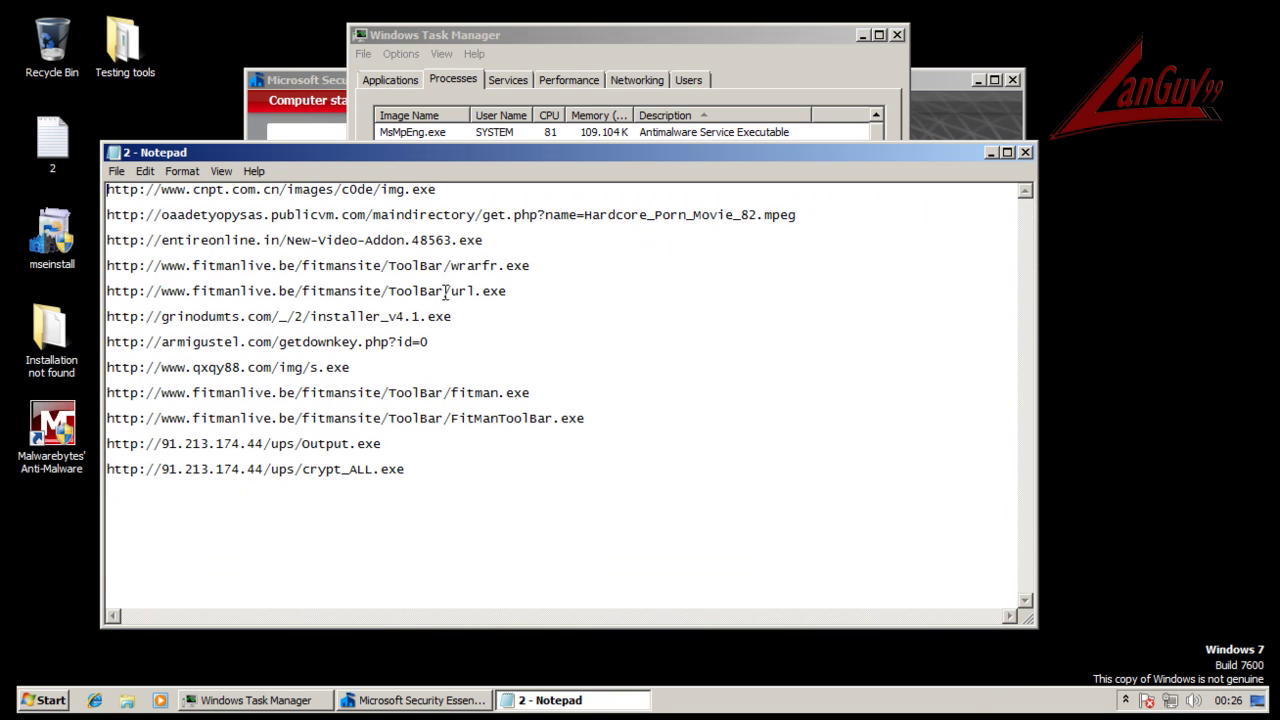
left_click_drag(508, 291, 489, 256)
left_click_drag(594, 429, 519, 370)
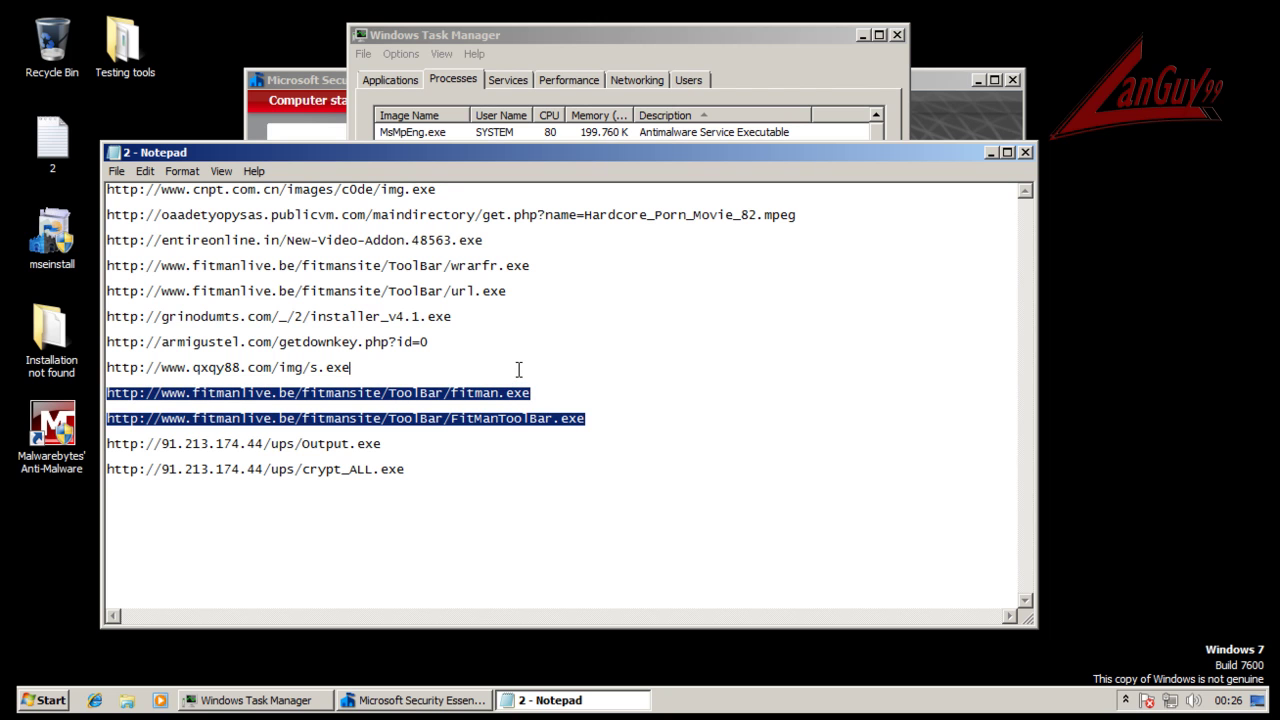
left_click(740, 271)
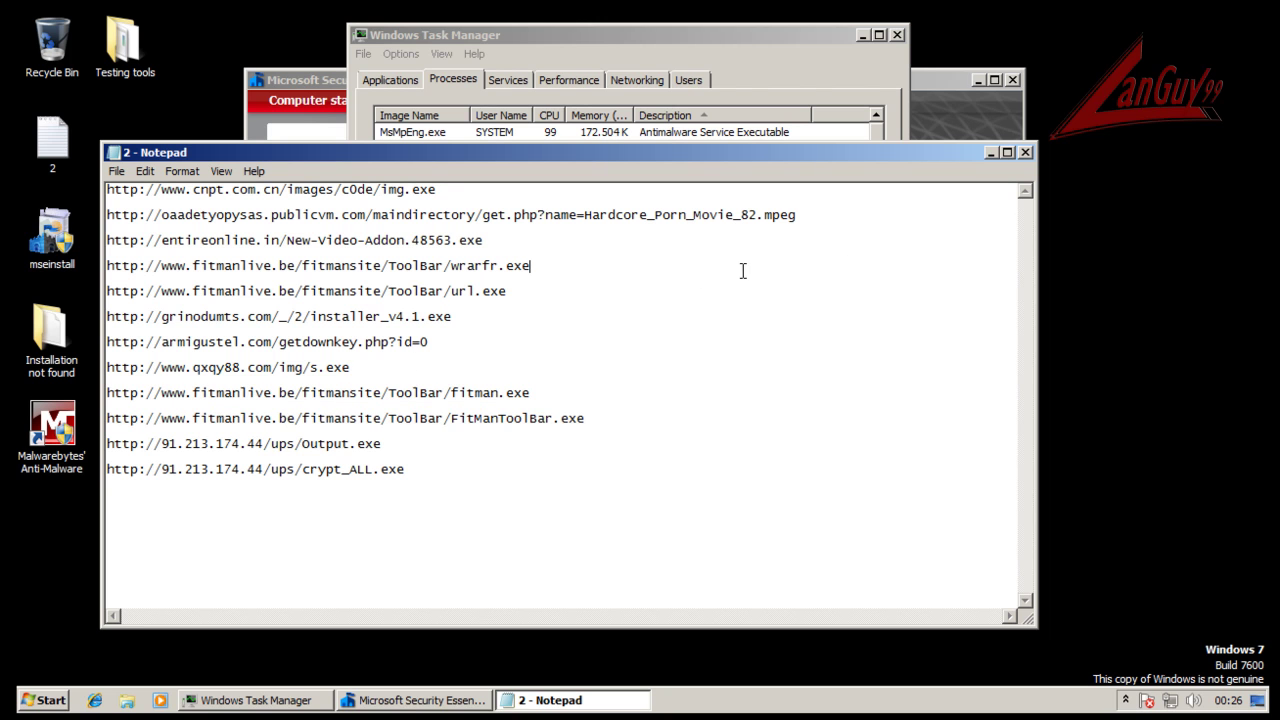
left_click(1025, 152)
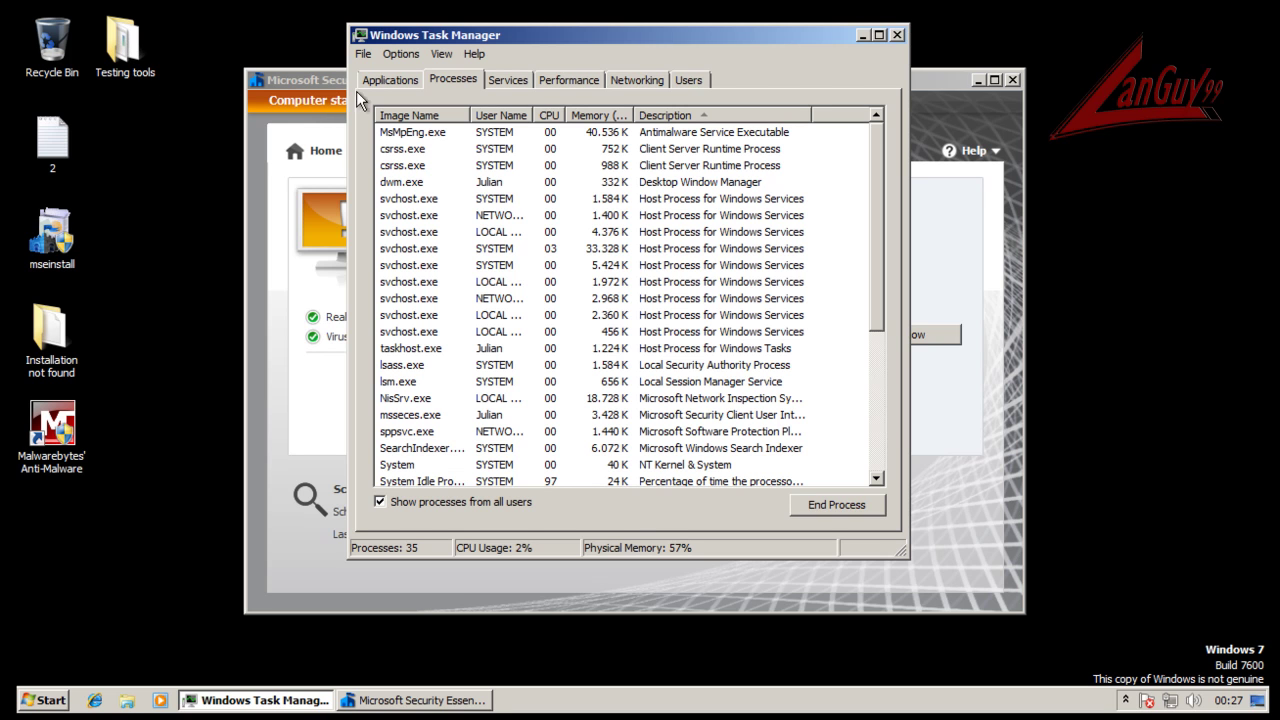
- Close Task Manager, look over the Testing tools folder, and return to the Microsoft Security Essentials status page
left_click(897, 34)
left_click(120, 35)
double_click(120, 35)
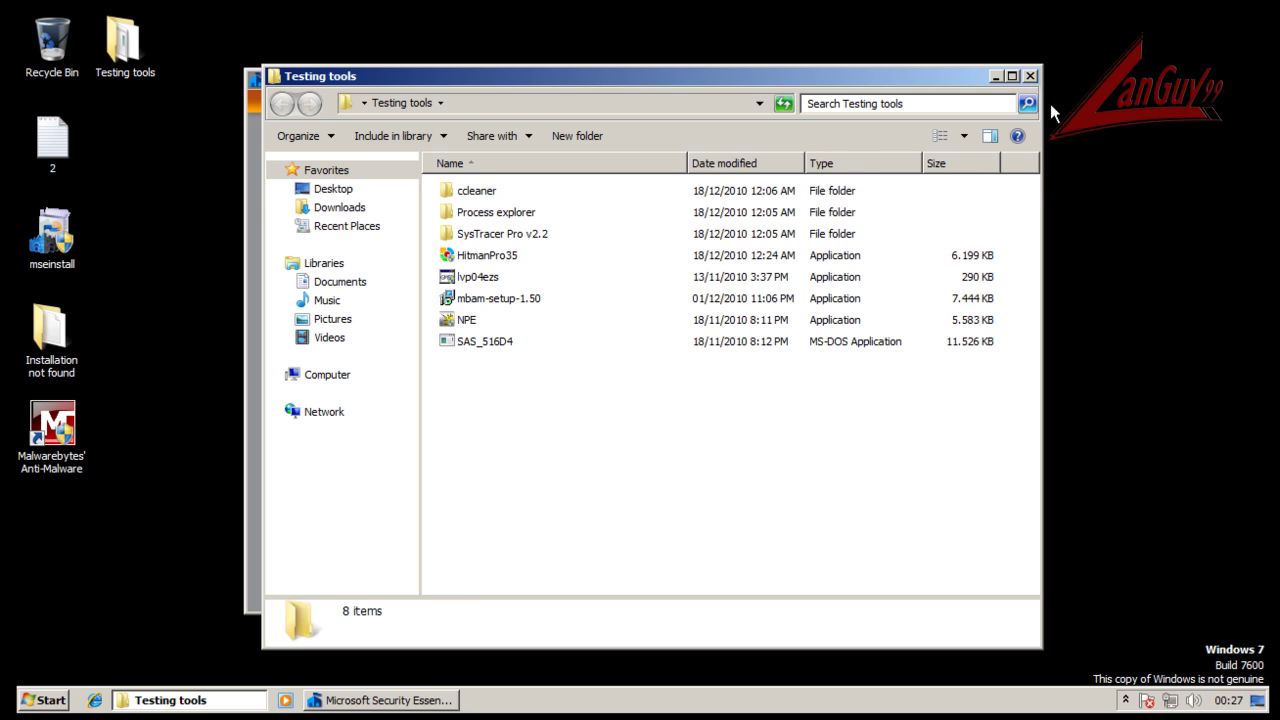
left_click(1029, 76)
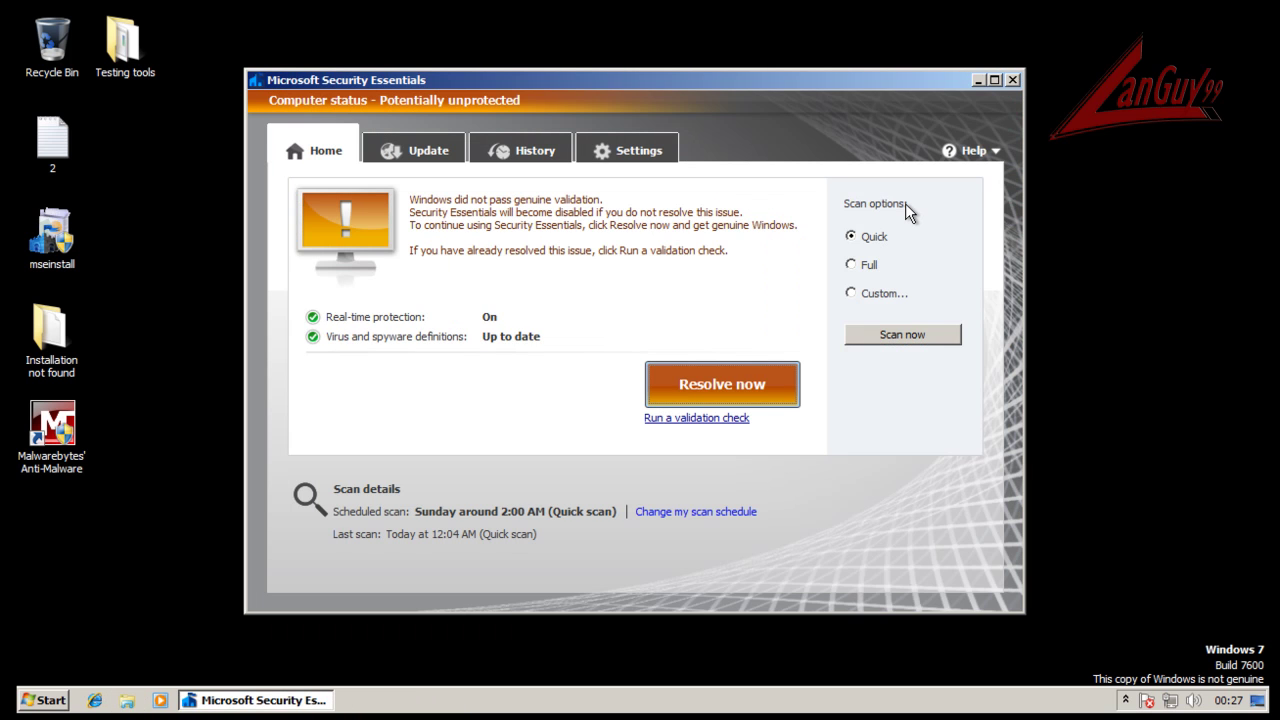
left_click_drag(761, 85, 818, 62)
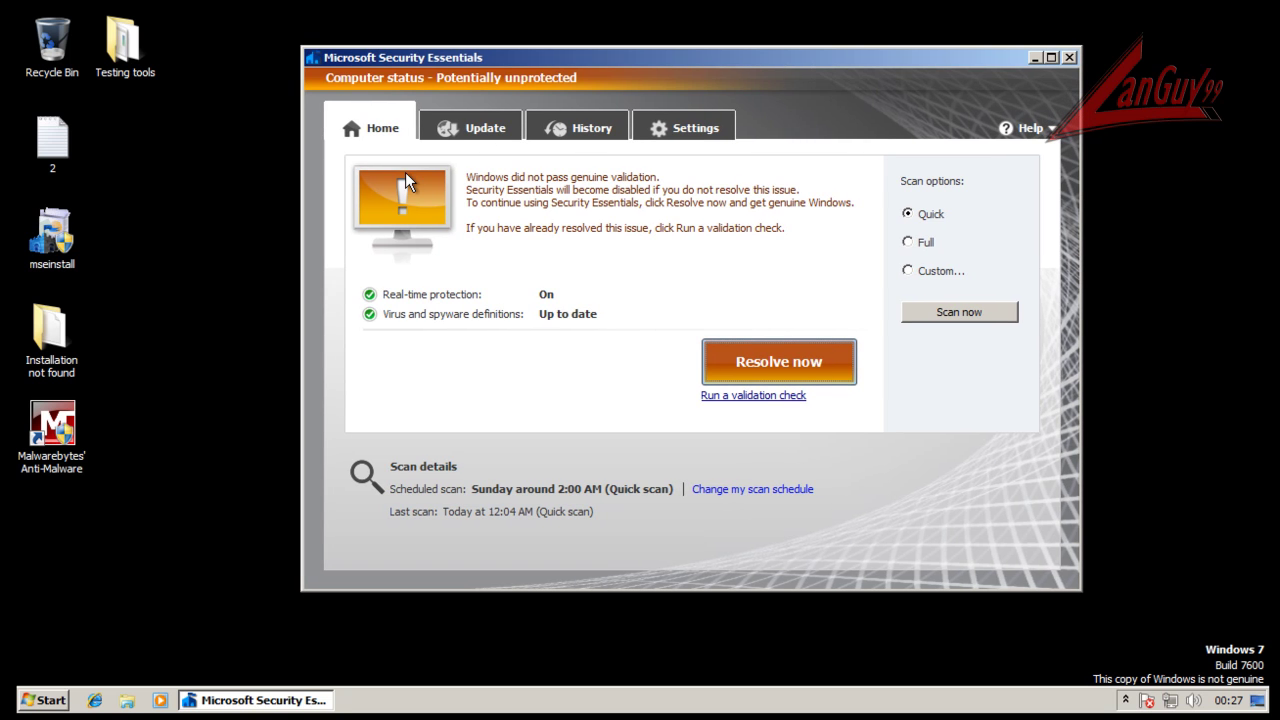